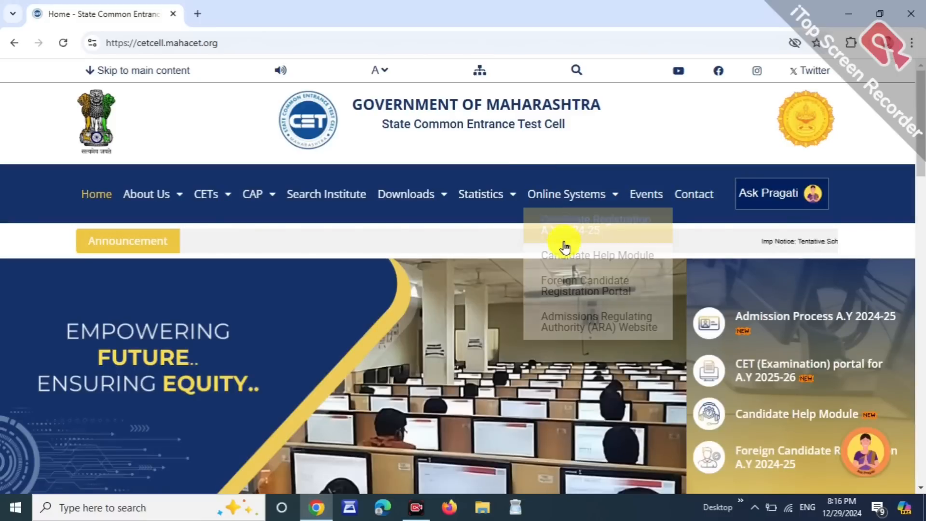
Step: Open the State CET Cell's 2025-26 CET (Examination) portal sign-in page in a new tab
scroll(558, 242, "down", 3)
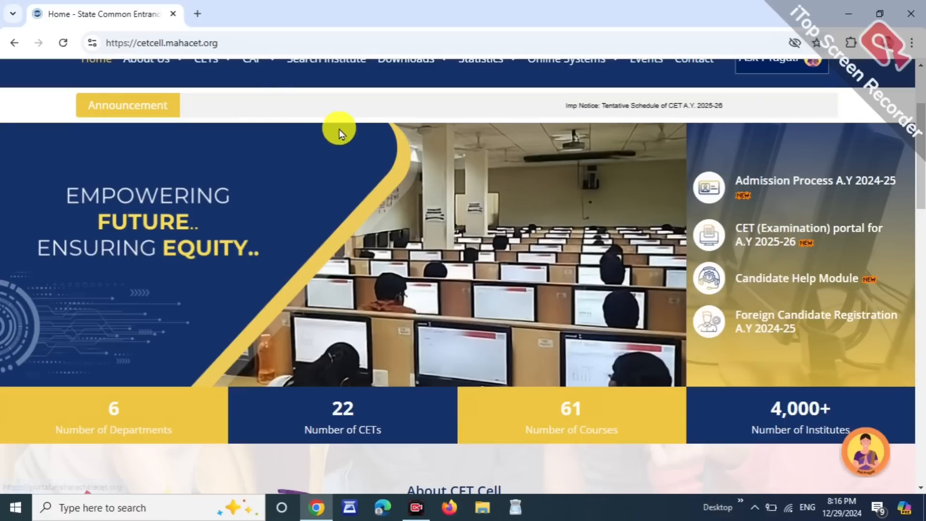
left_click(773, 246)
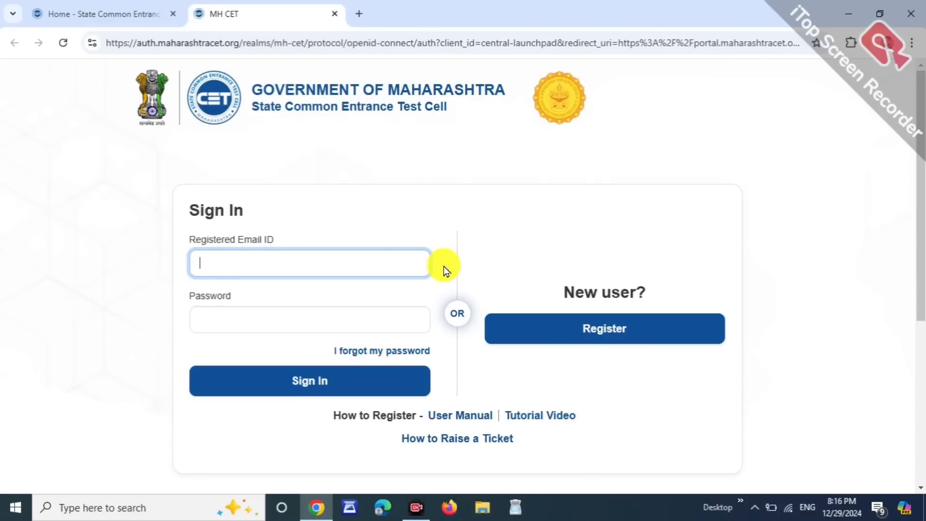
Step: Start a new candidate registration and enter the first, middle and last name
scroll(441, 267, "down", 1)
scroll(443, 264, "up", 1)
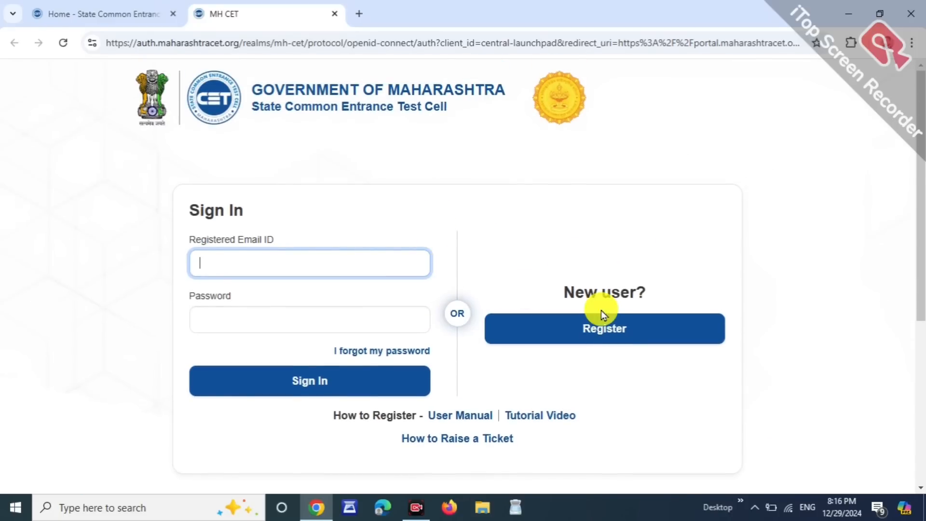
left_click(595, 339)
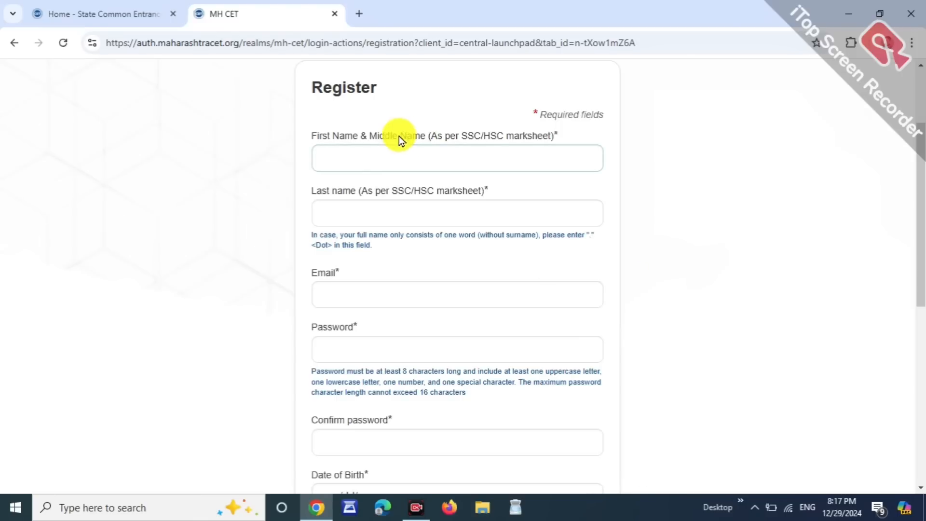
left_click_drag(317, 133, 394, 134)
left_click(440, 137)
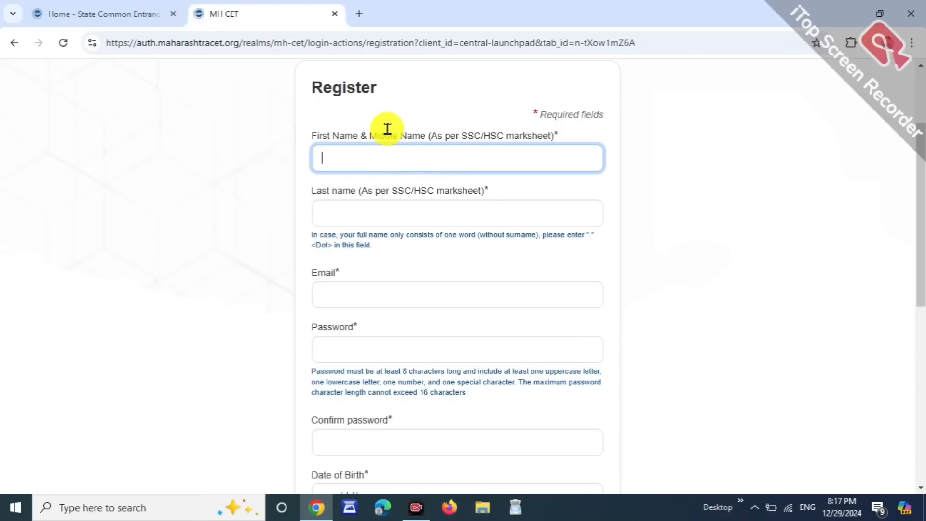
left_click_drag(311, 192, 362, 195)
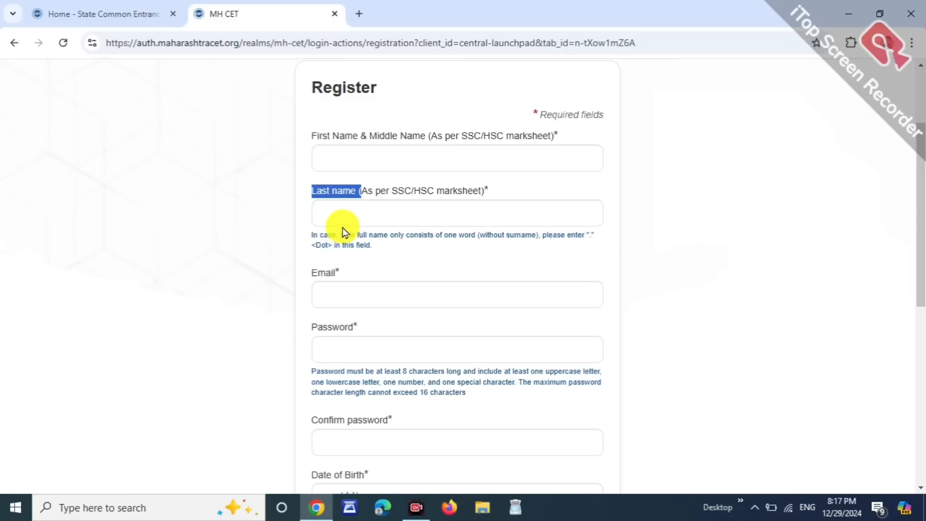
Step: Fill in the e-mail address, password, confirm password and date of birth, then submit the registration
scroll(352, 253, "down", 1)
left_click(322, 207)
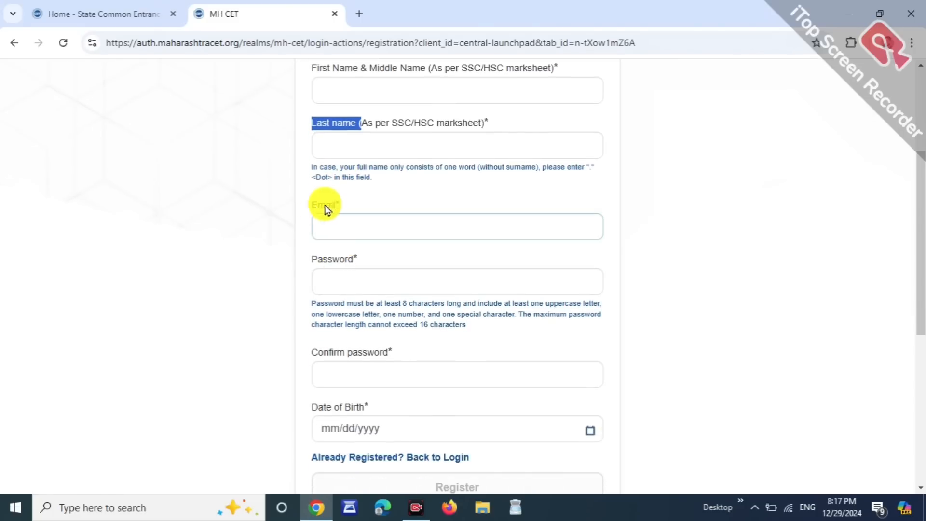
scroll(332, 247, "down", 1)
left_click_drag(317, 194, 333, 194)
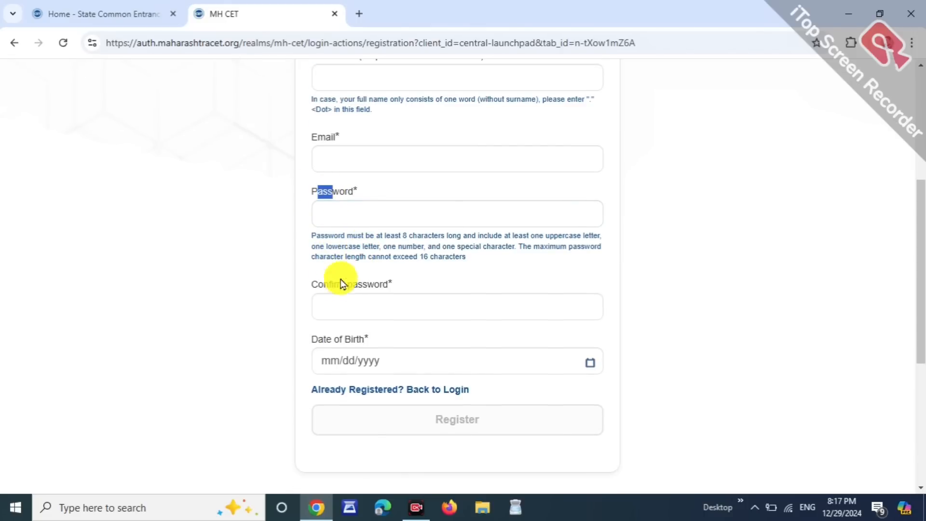
left_click_drag(323, 284, 368, 288)
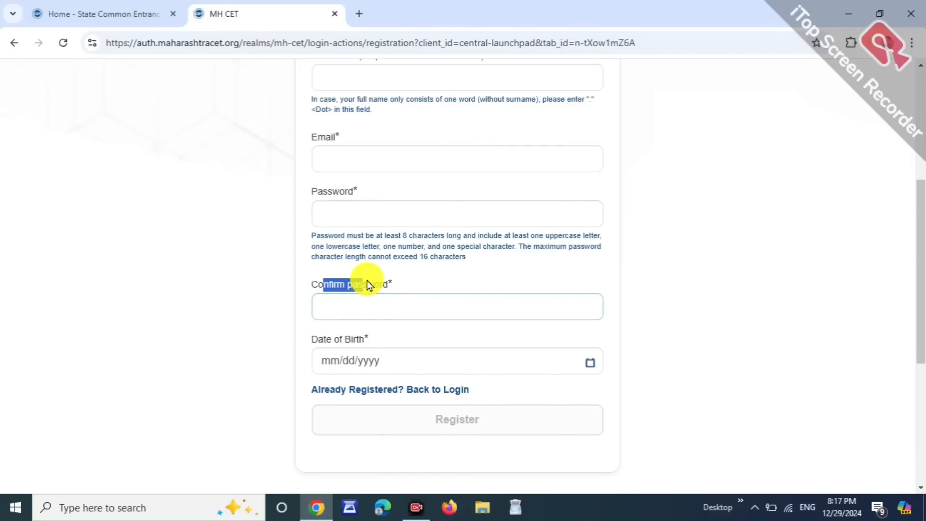
scroll(368, 284, "down", 2)
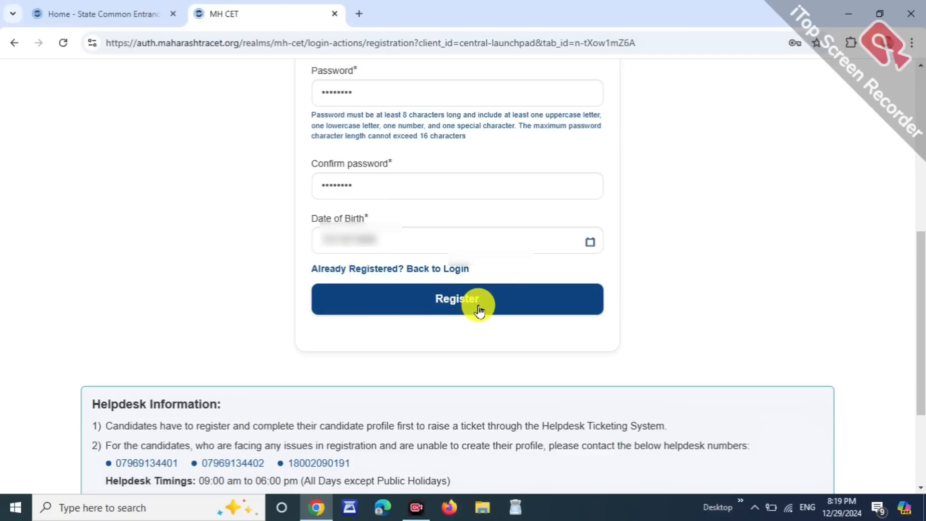
left_click(479, 309)
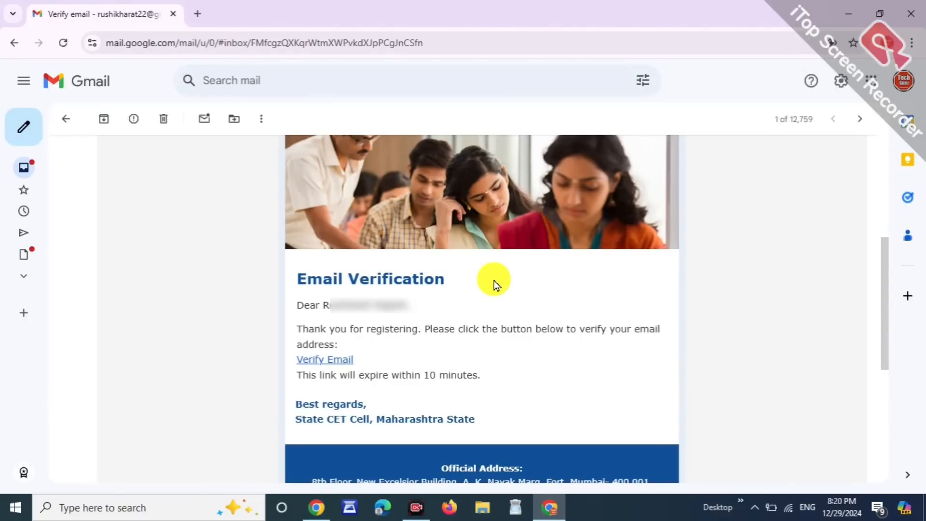
Step: Follow the Verify Email link in the State CET Cell's Gmail message
left_click(324, 361)
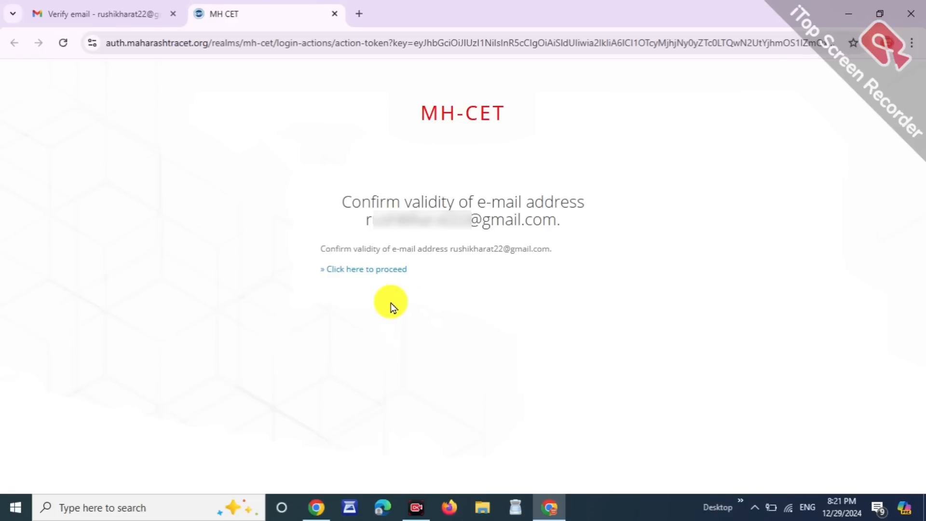
Step: Confirm the e-mail address is valid, then sign in with the registered e-mail and password
left_click(372, 275)
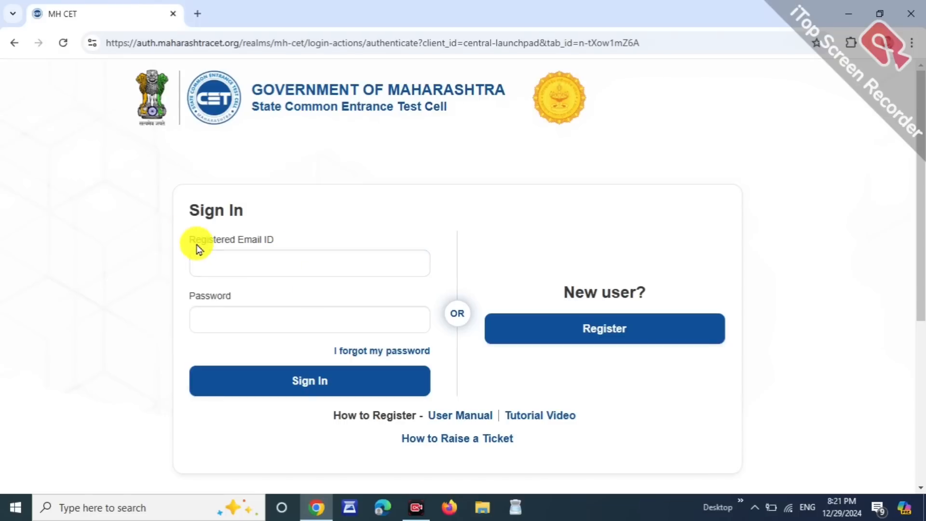
left_click_drag(196, 240, 251, 243)
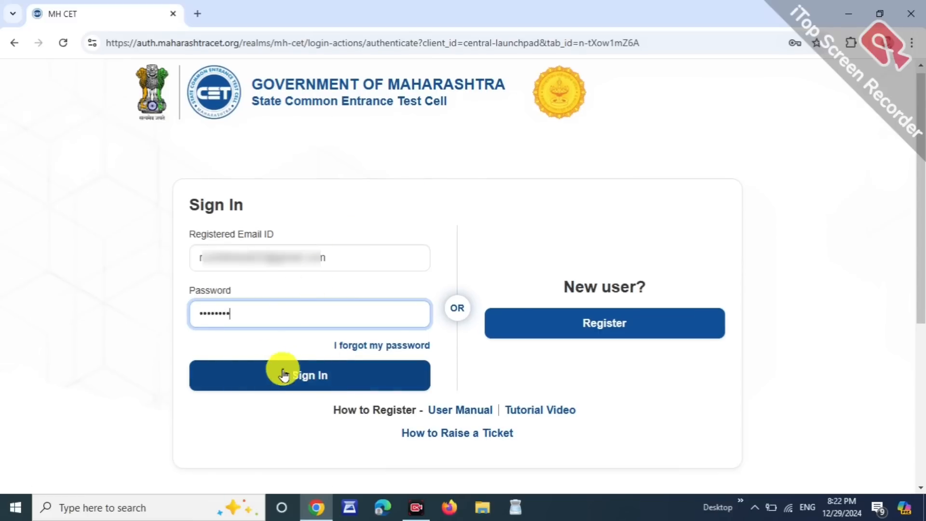
left_click(295, 376)
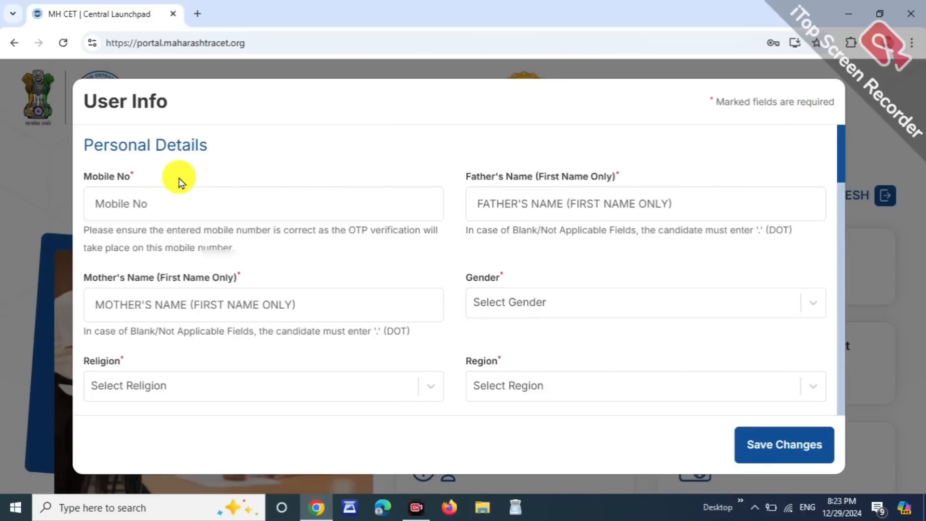
Step: Fill in the mobile number, father's and mother's names, and set gender to Male
left_click_drag(88, 177, 116, 177)
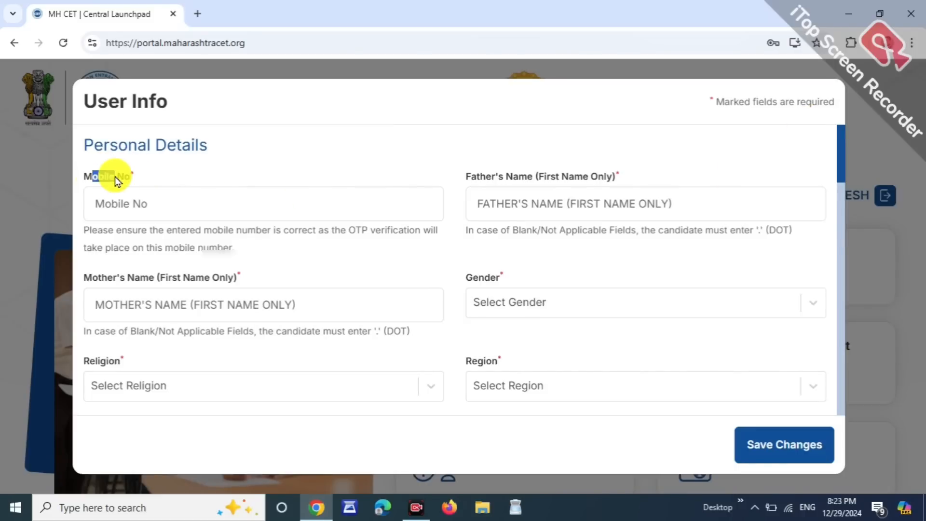
left_click_drag(465, 175, 535, 176)
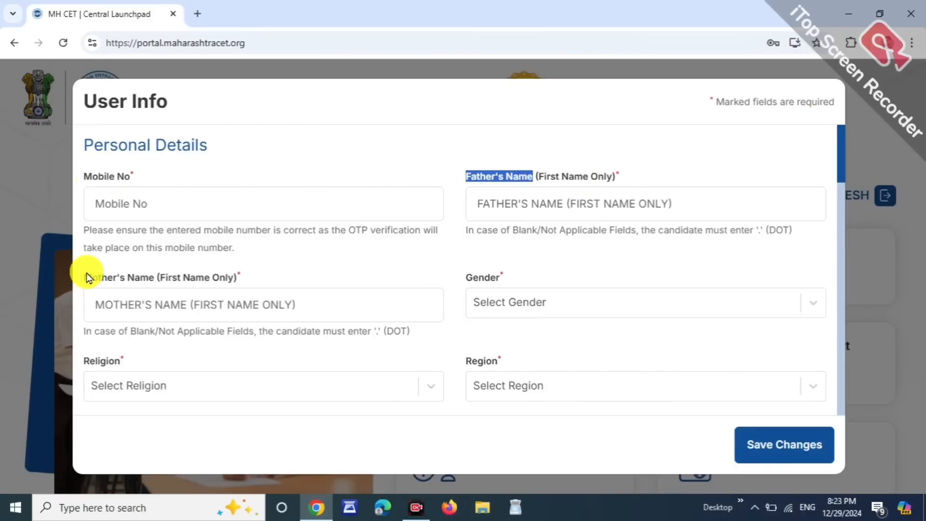
left_click_drag(84, 277, 149, 277)
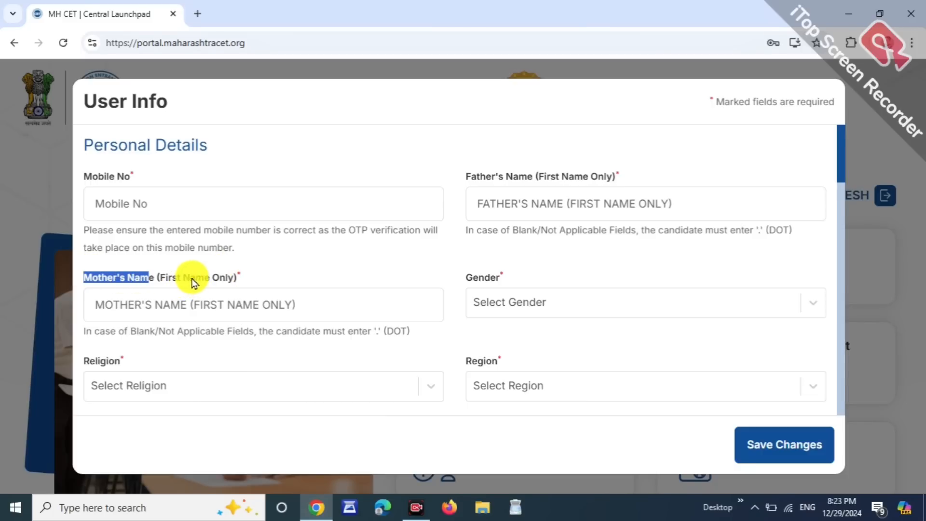
left_click_drag(455, 270, 500, 277)
left_click(520, 308)
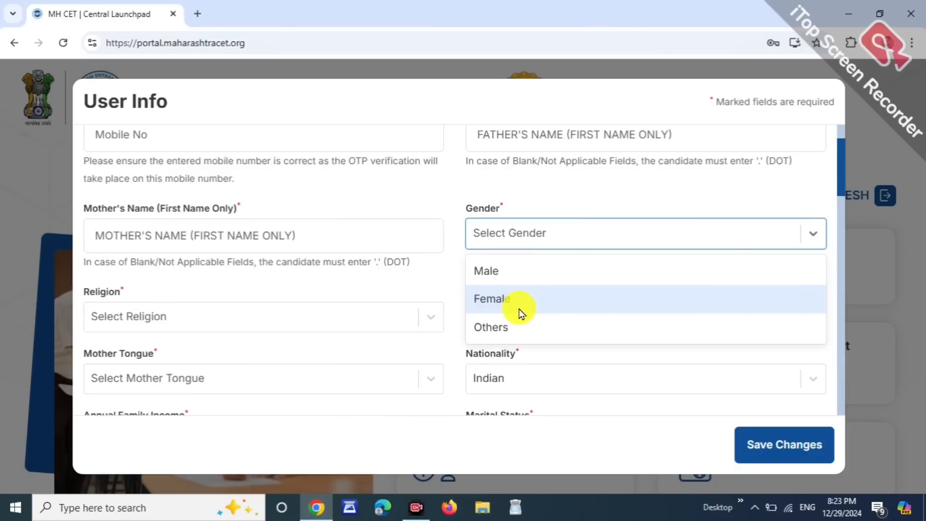
left_click(525, 273)
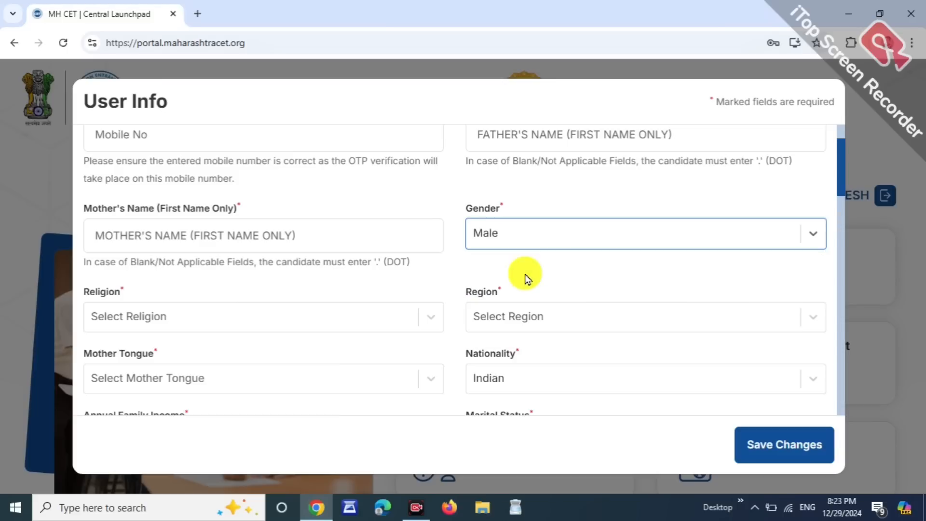
left_click(459, 284)
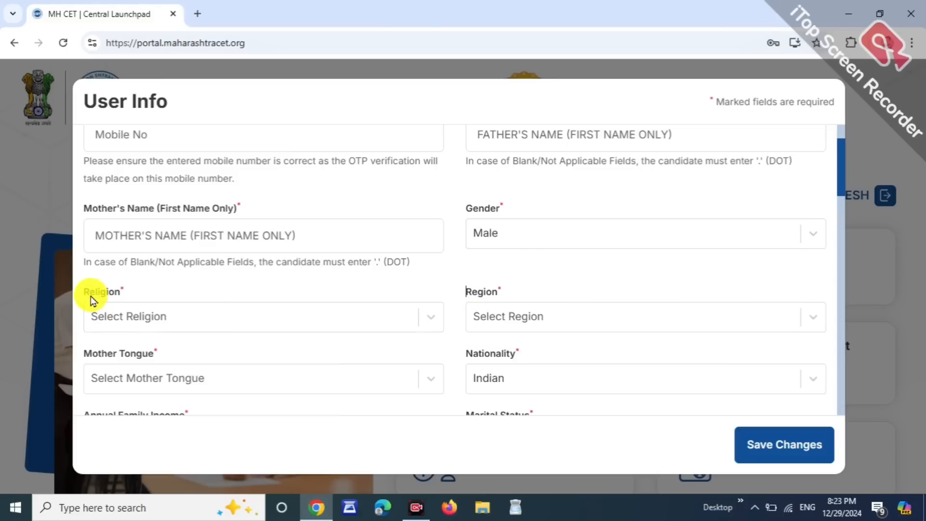
Step: Set religion to Hindu and region to Rural
left_click_drag(89, 295, 107, 293)
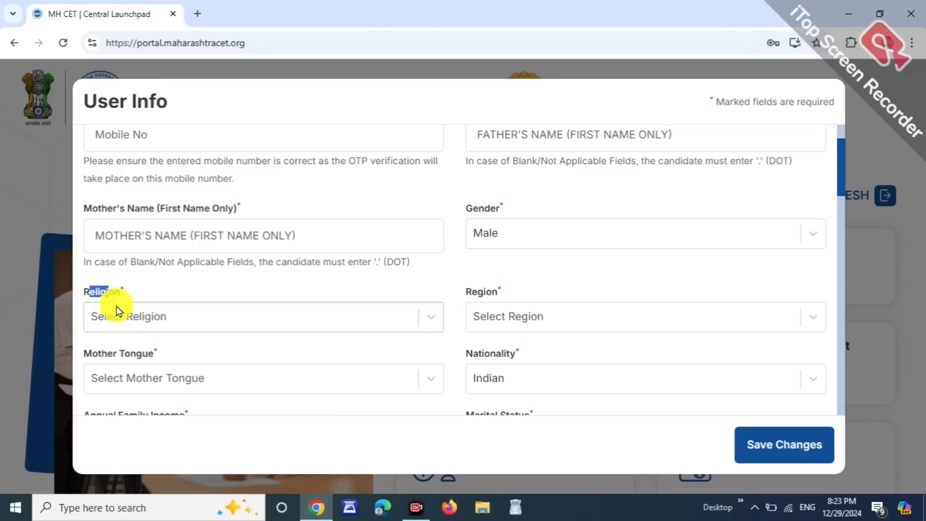
left_click(122, 323)
scroll(161, 223, "down", 1)
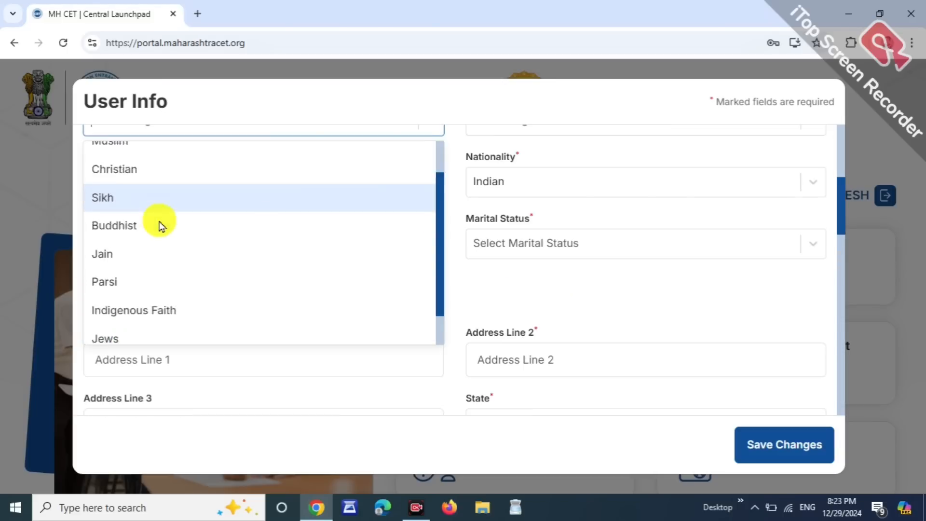
scroll(162, 222, "up", 1)
scroll(147, 253, "down", 2)
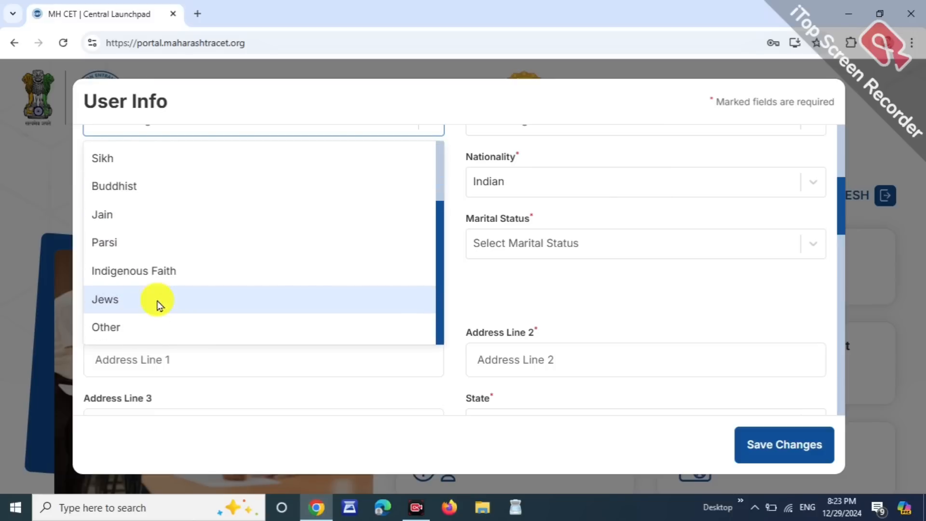
scroll(145, 231, "up", 2)
left_click(139, 164)
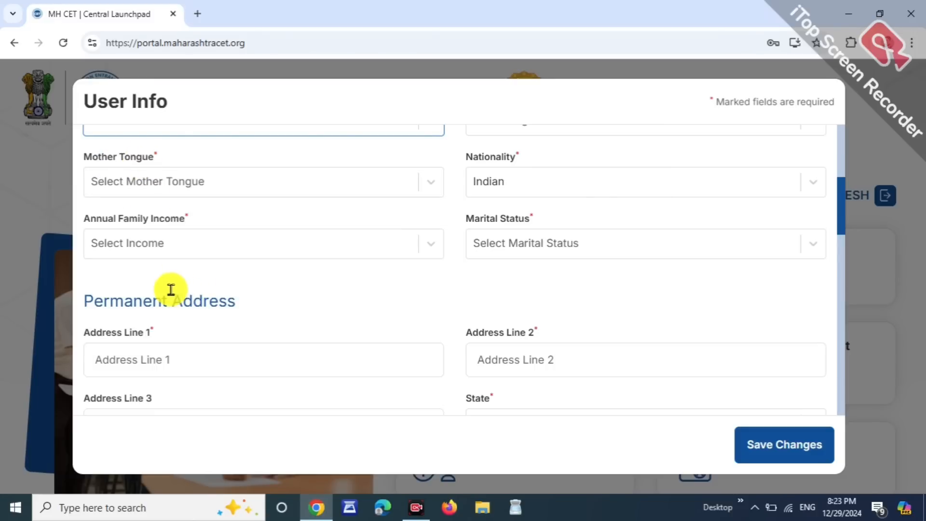
scroll(240, 300, "up", 1)
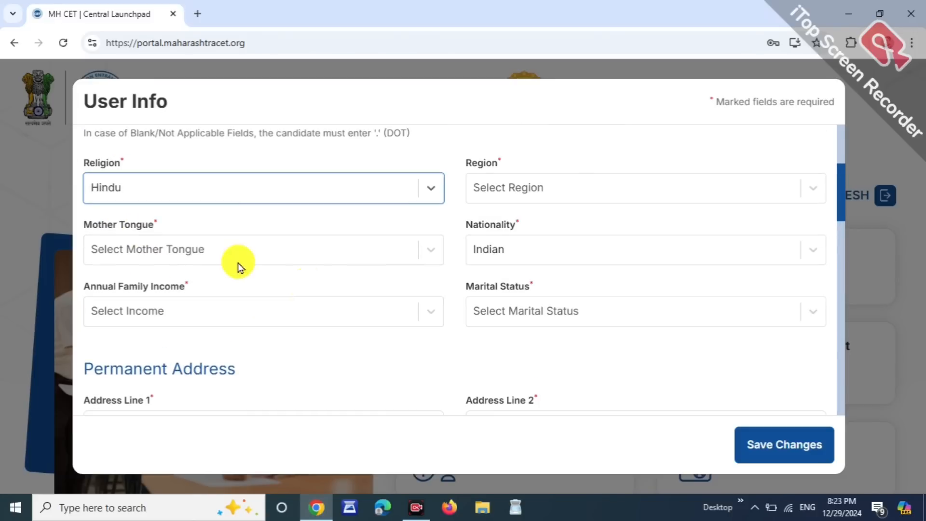
double_click(469, 165)
left_click(529, 189)
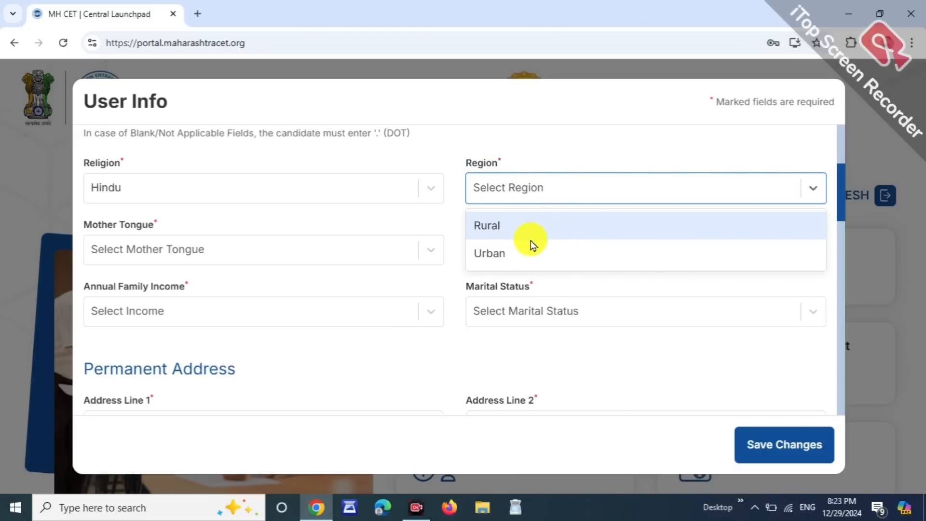
left_click(511, 234)
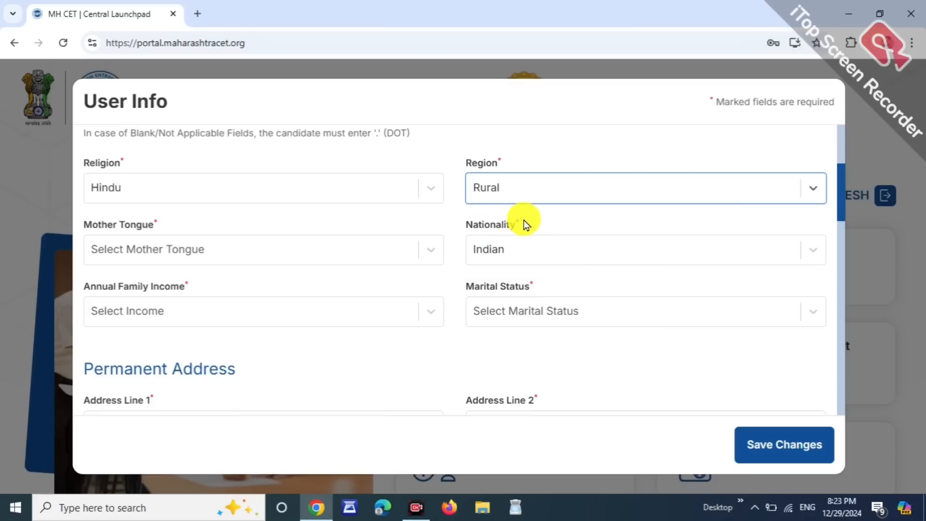
Step: Set the mother tongue to Marathi
left_click_drag(83, 226, 137, 235)
left_click(144, 244)
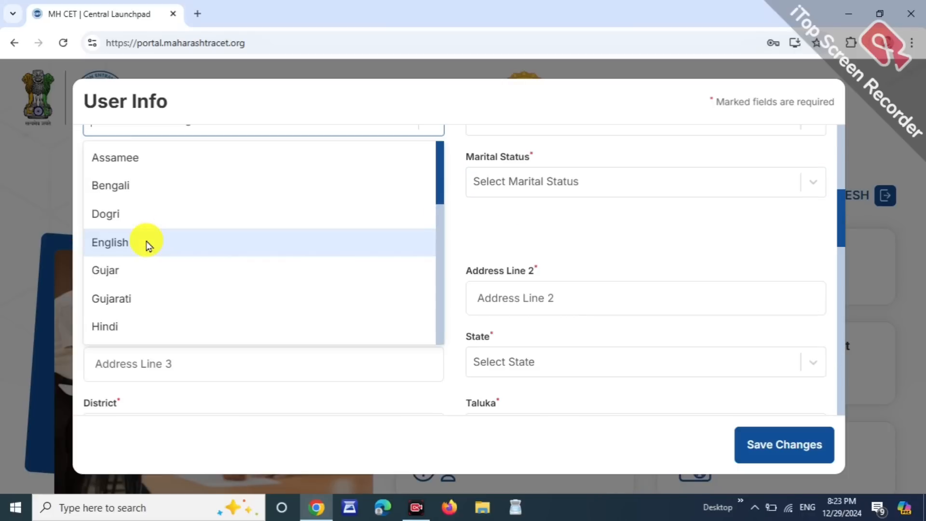
type("m")
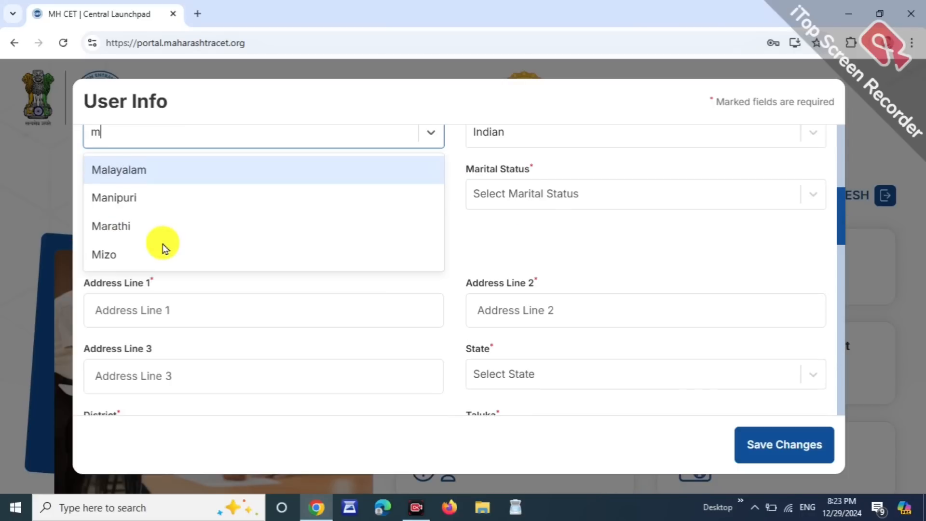
left_click(156, 231)
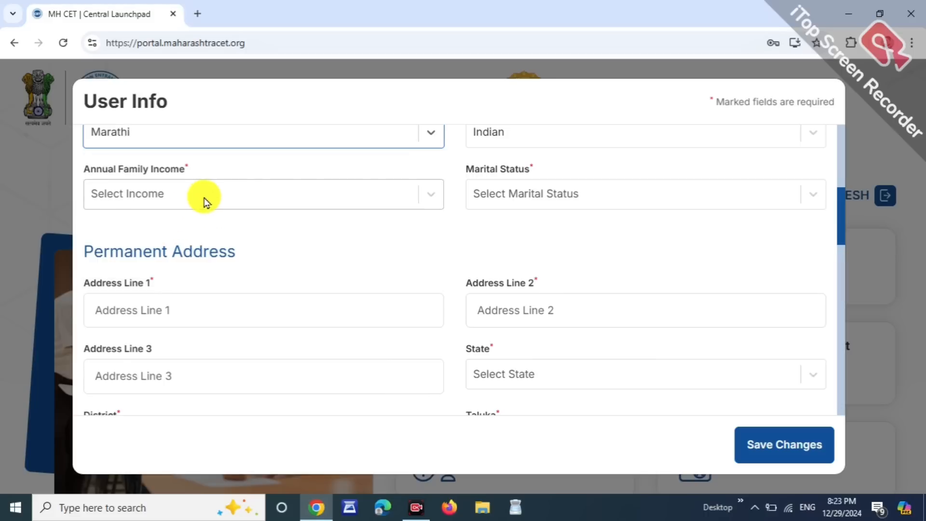
scroll(202, 199, "up", 3)
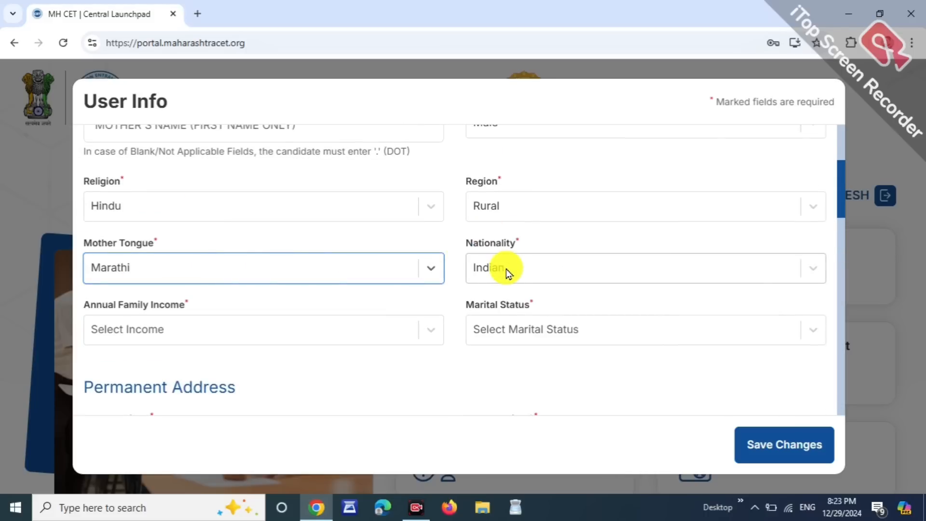
left_click(95, 312)
Step: Set annual family income to 15,001 - 50,000 and marital status to UnMarried
left_click_drag(94, 311, 165, 309)
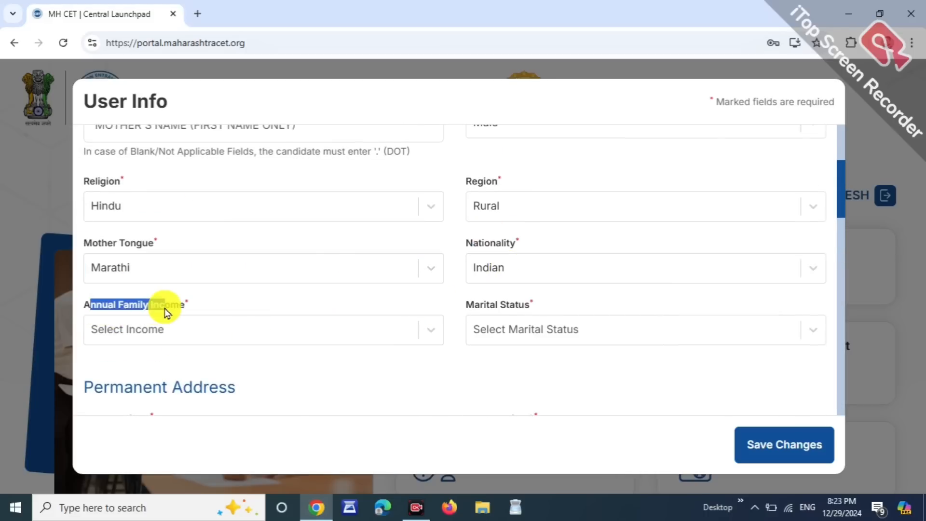
left_click(176, 330)
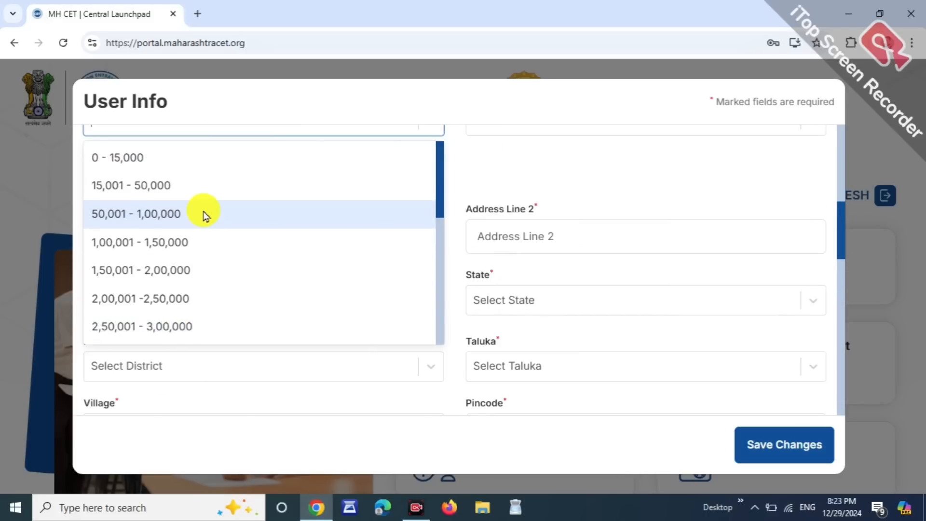
left_click(198, 193)
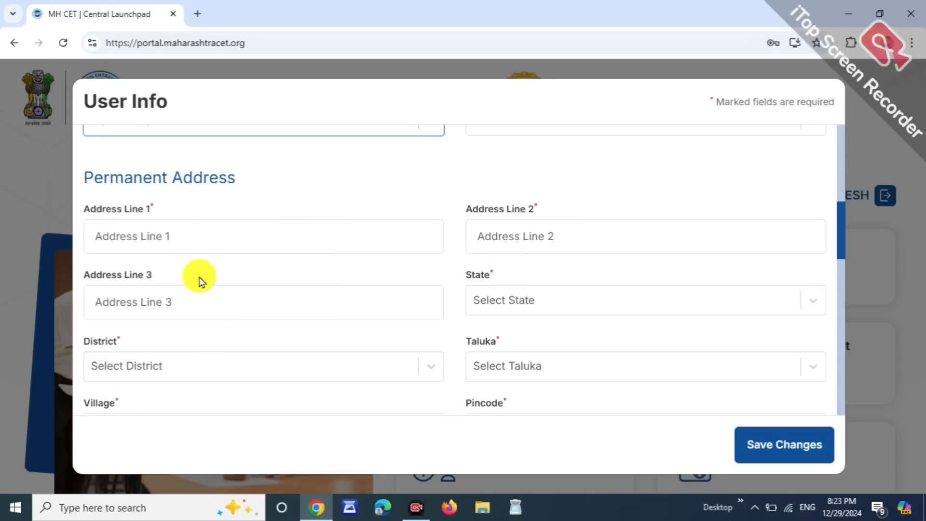
scroll(450, 299, "up", 3)
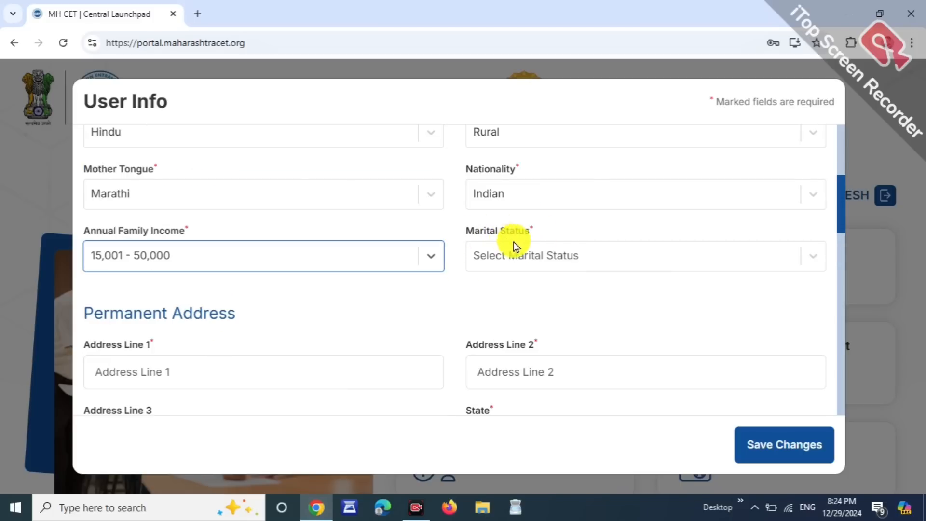
left_click(520, 258)
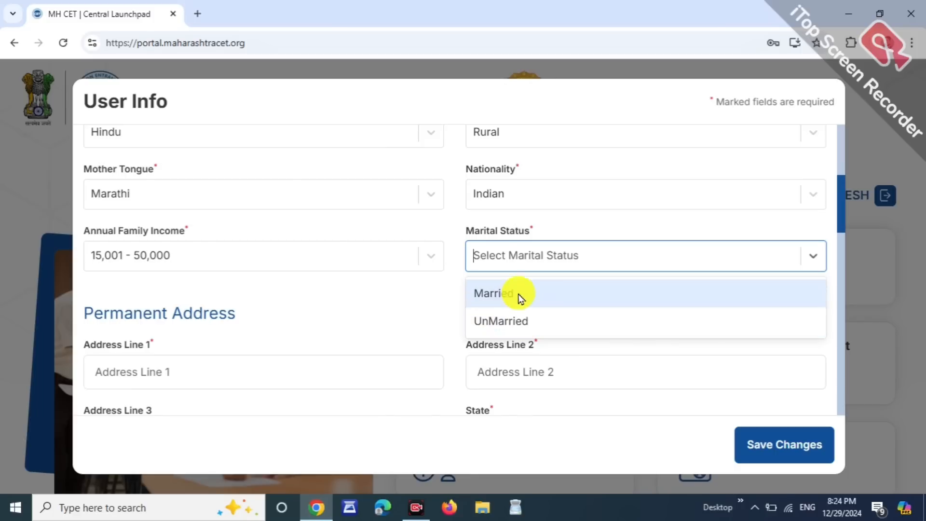
left_click(518, 320)
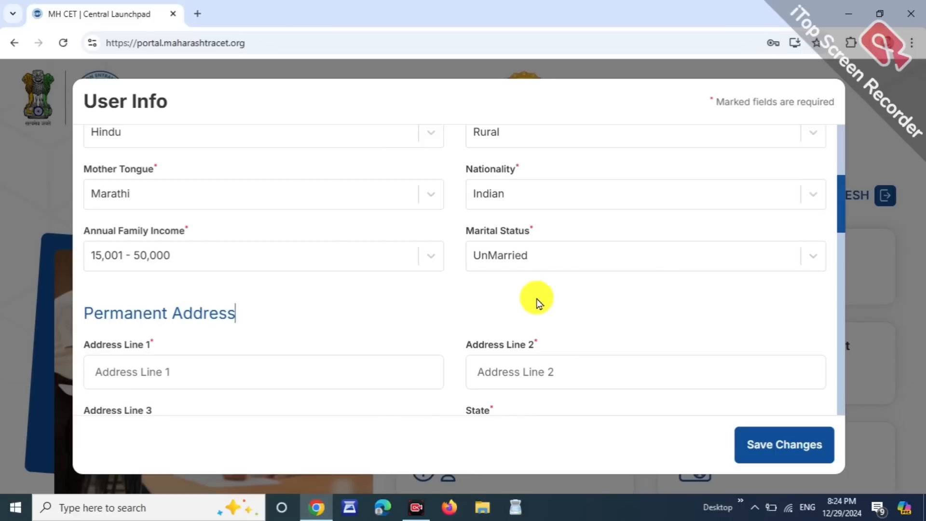
Step: Under Permanent Address, choose Maharashtra as the state and Buldhana as the district
scroll(581, 279, "down", 2)
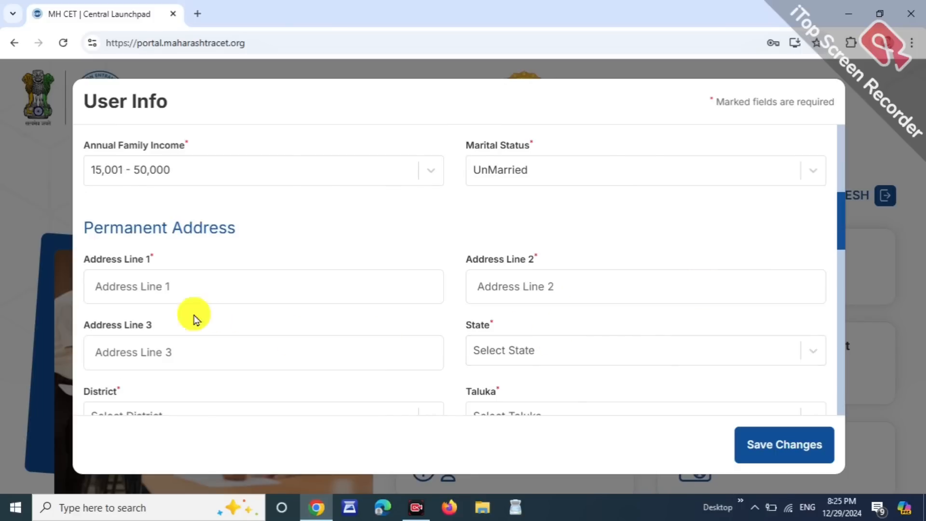
scroll(115, 267, "down", 1)
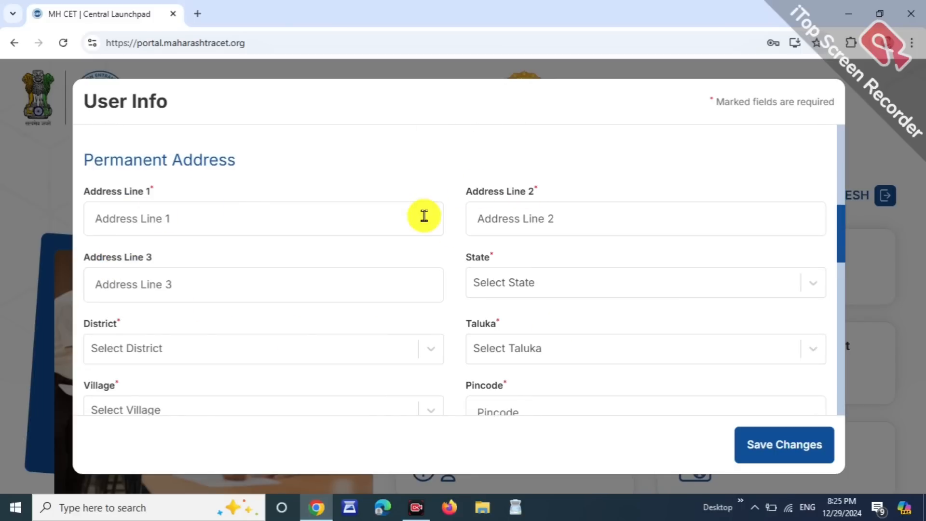
left_click(513, 289)
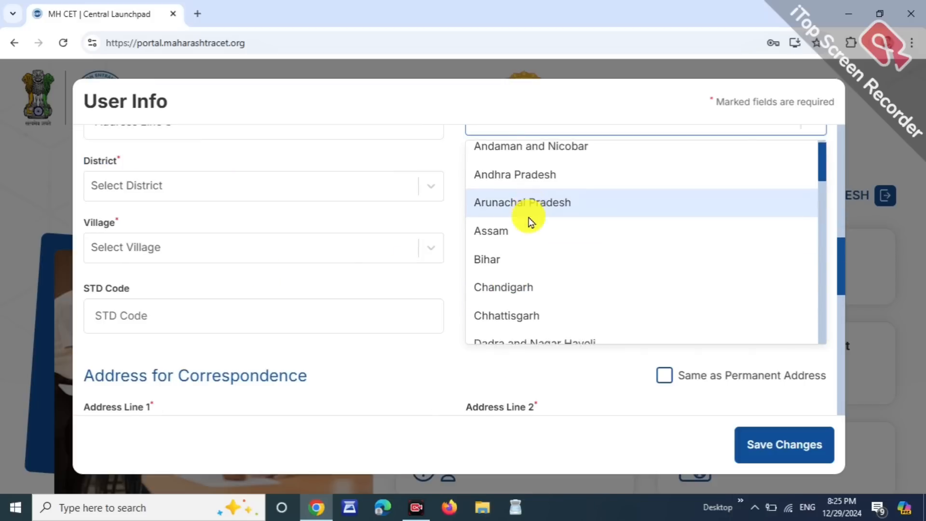
scroll(532, 224, "down", 3)
scroll(532, 227, "down", 6)
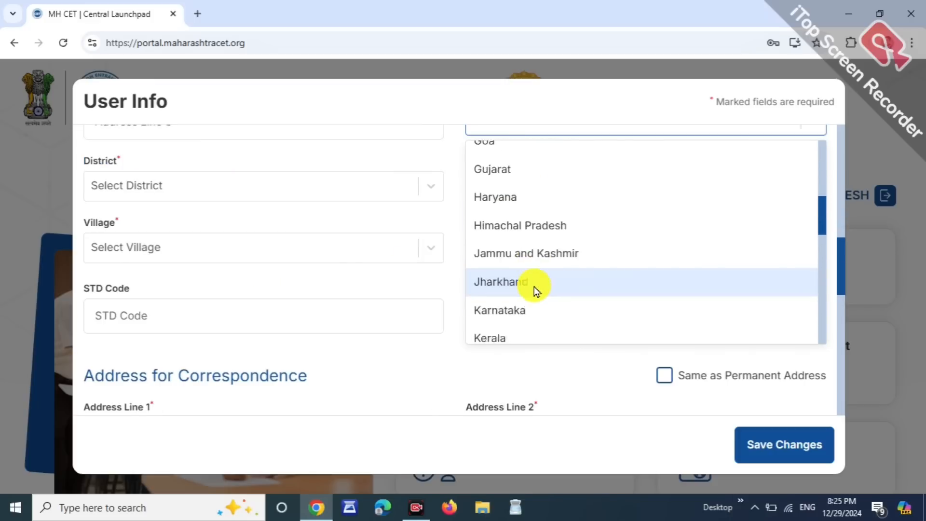
left_click(535, 247)
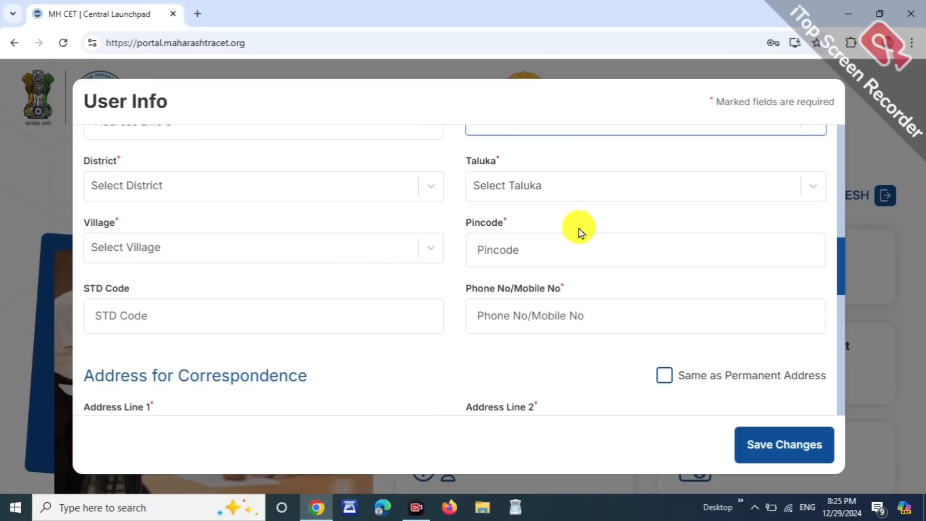
left_click(220, 189)
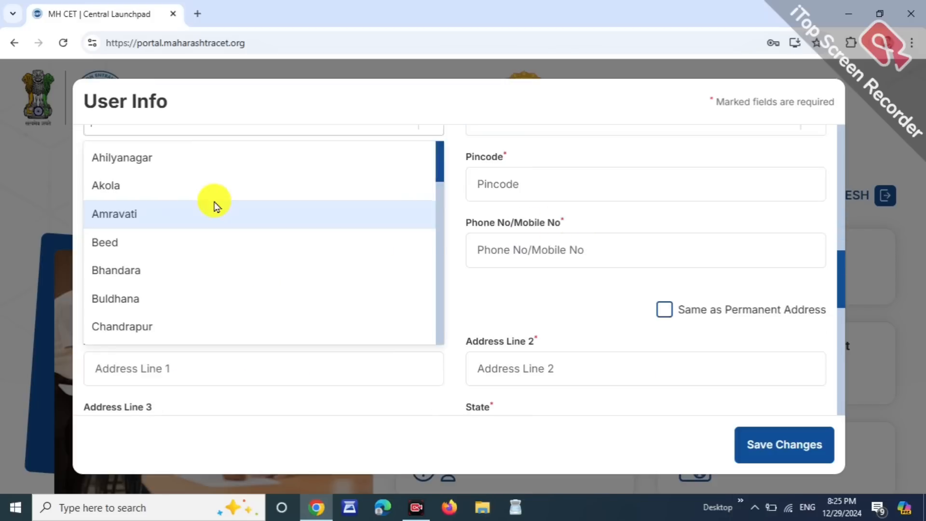
left_click(193, 295)
scroll(290, 198, "up", 1)
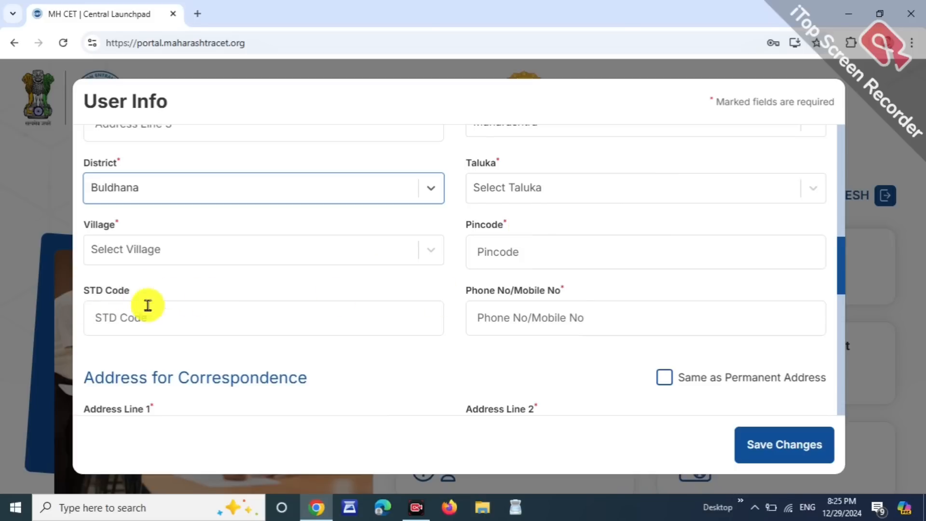
left_click_drag(483, 289, 540, 291)
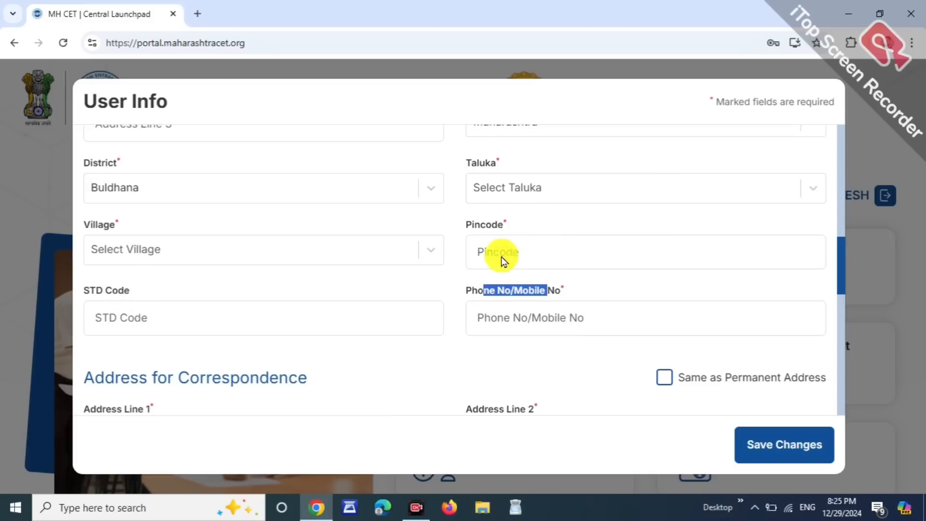
scroll(497, 284, "down", 3)
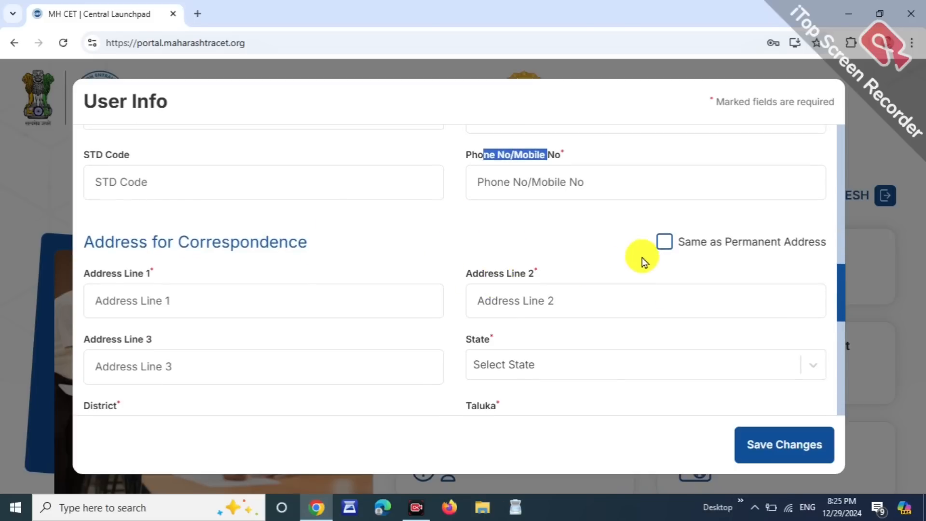
Step: Tick 'Same as Permanent Address', answer domicile Yes and minority details No
left_click(664, 242)
scroll(328, 347, "down", 5)
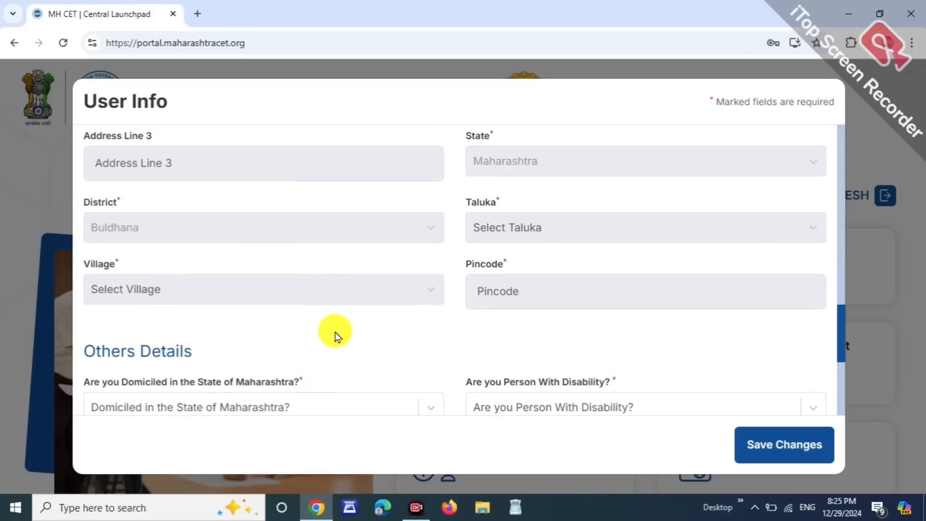
scroll(405, 295, "down", 2)
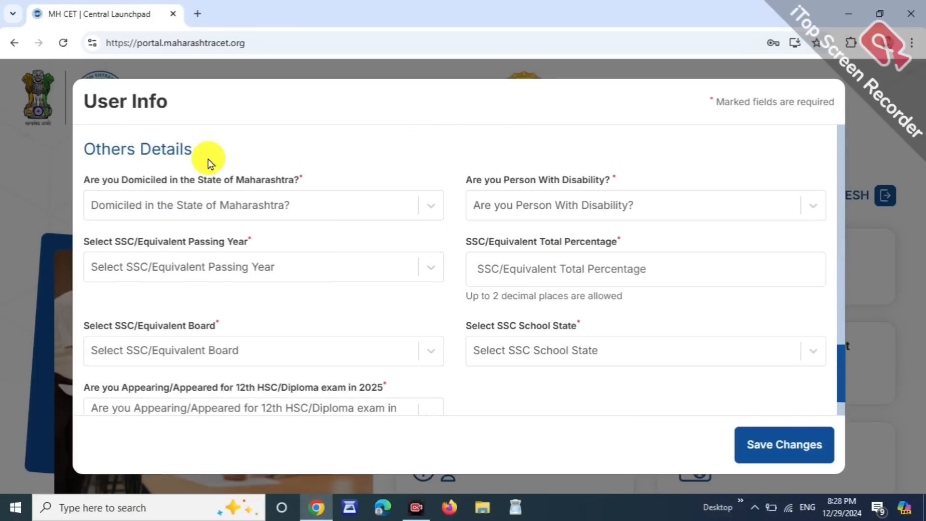
left_click(211, 206)
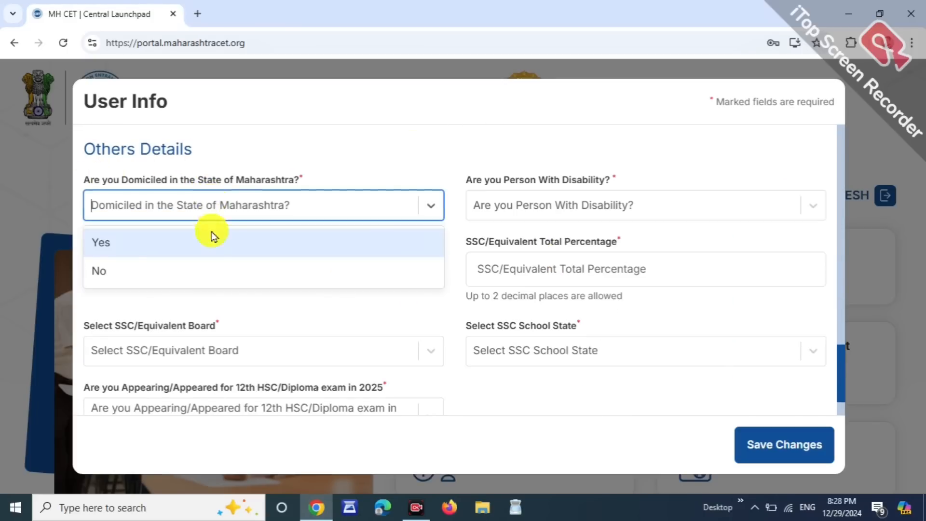
left_click(161, 247)
left_click(340, 159)
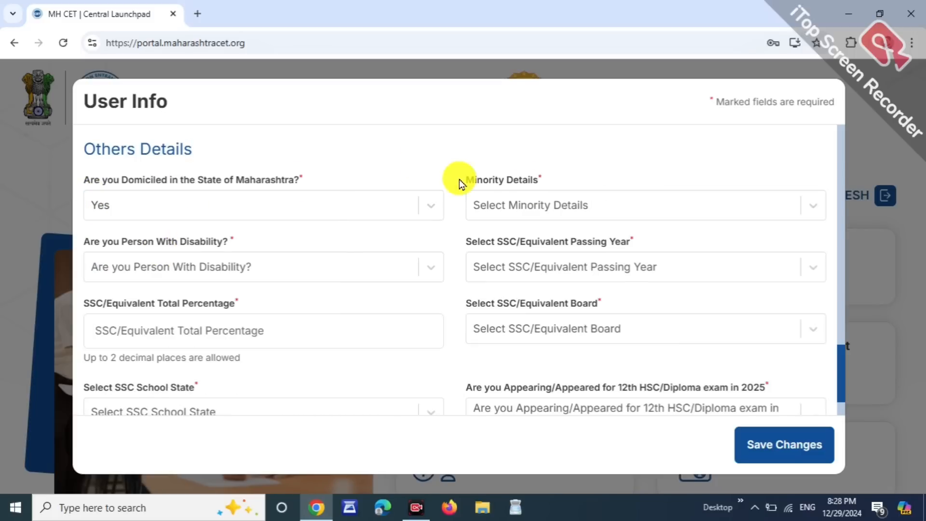
left_click(531, 205)
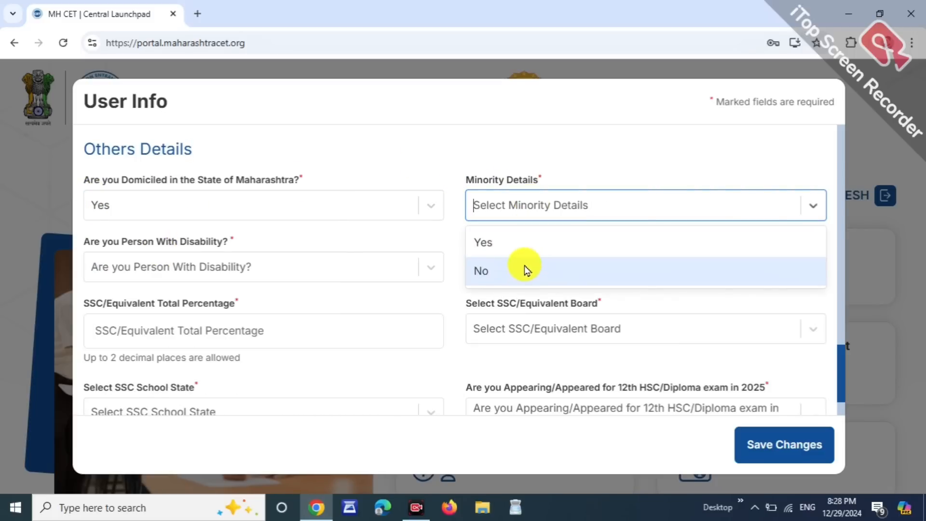
left_click(500, 269)
left_click(519, 159)
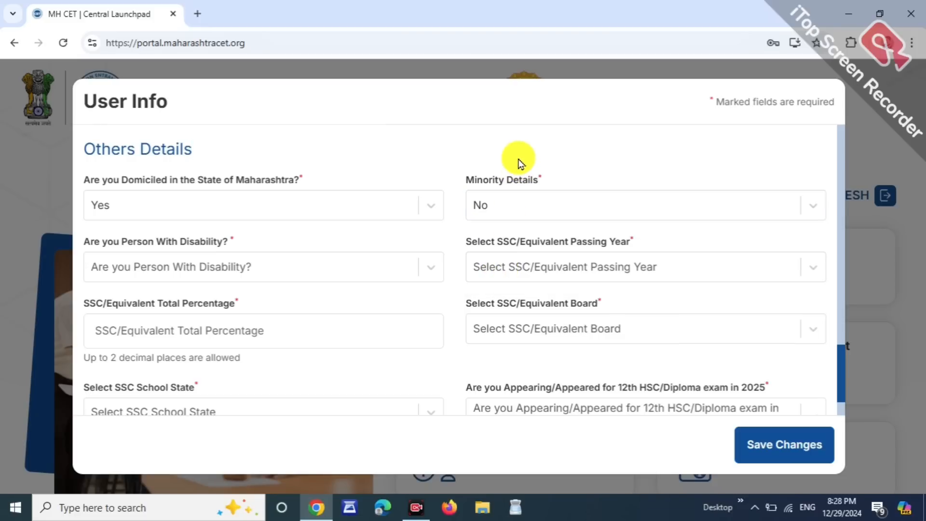
Step: Answer disability No and set the SSC passing year to 2014
left_click_drag(77, 242, 219, 241)
left_click(231, 267)
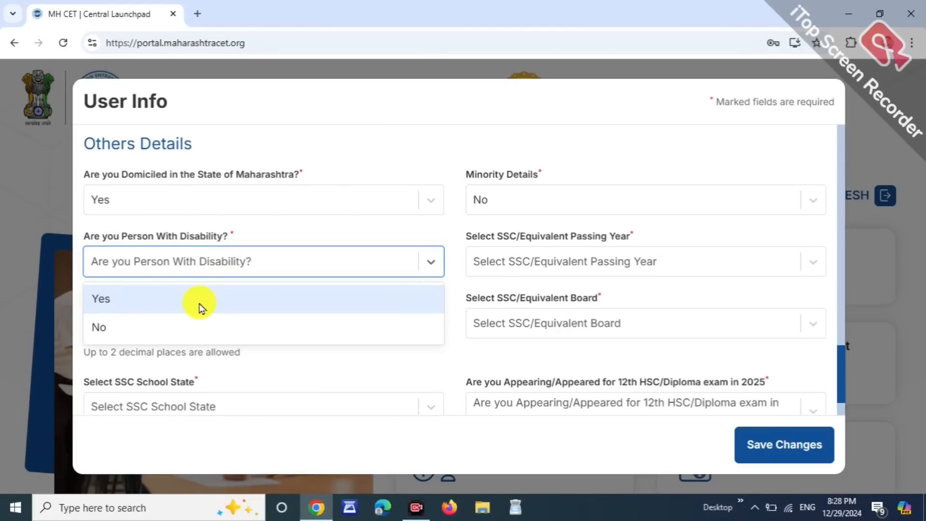
left_click(182, 331)
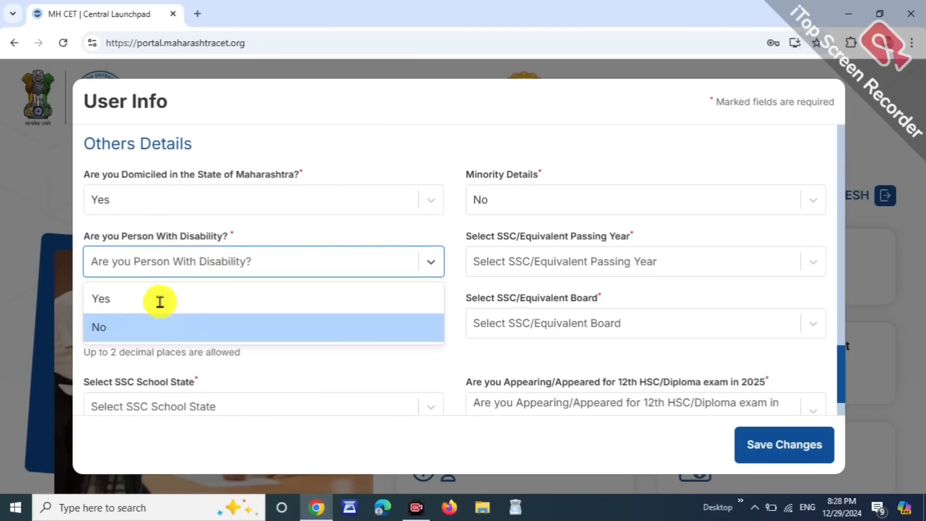
left_click(274, 236)
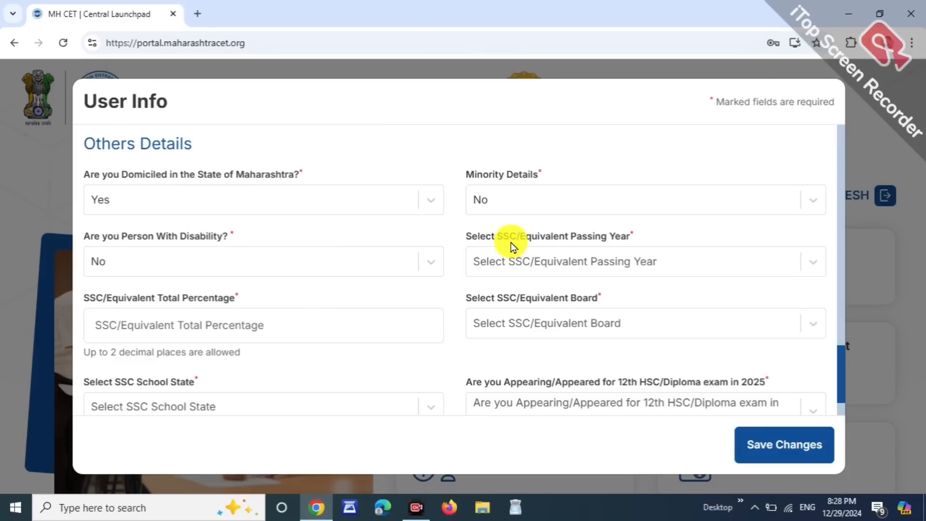
left_click(585, 268)
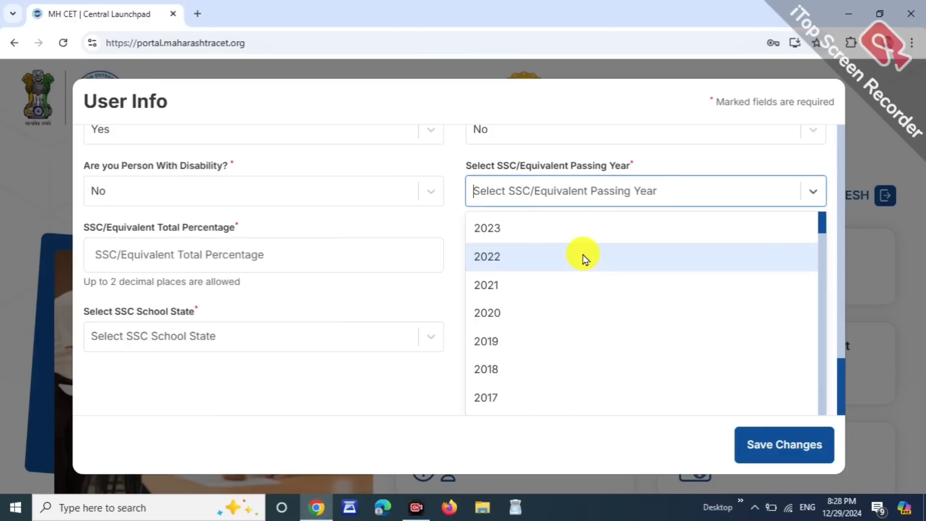
scroll(576, 244, "down", 1)
scroll(576, 270, "down", 1)
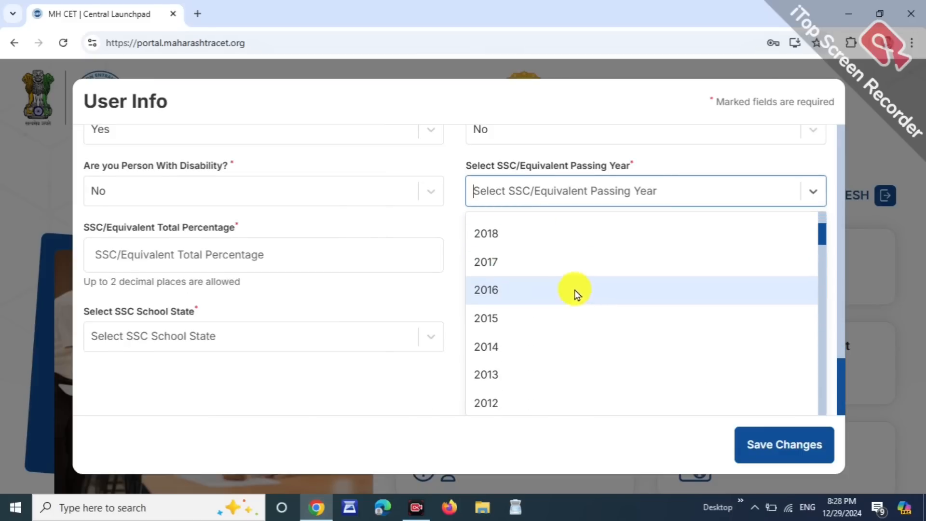
left_click(562, 351)
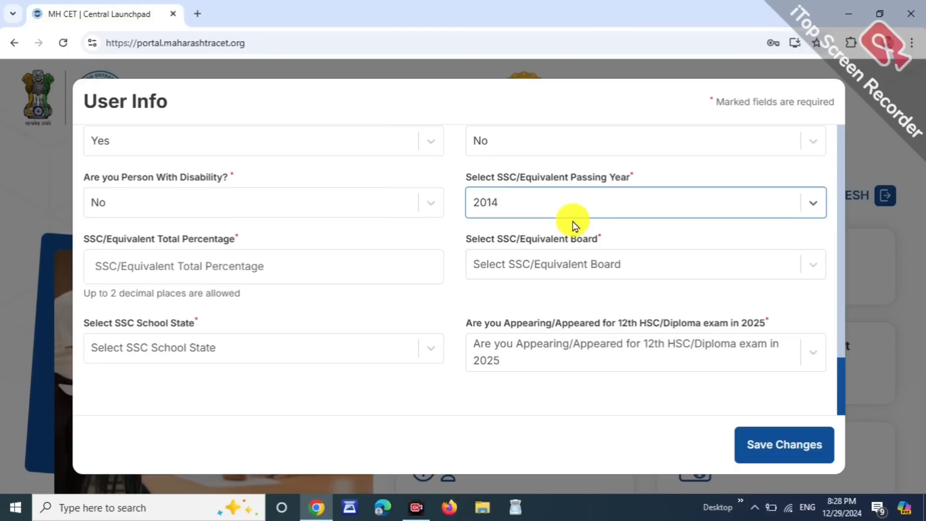
Step: Enter SSC total percentage 86.00 and choose the Maharashtra State Board (Pune) as SSC board
left_click(618, 180)
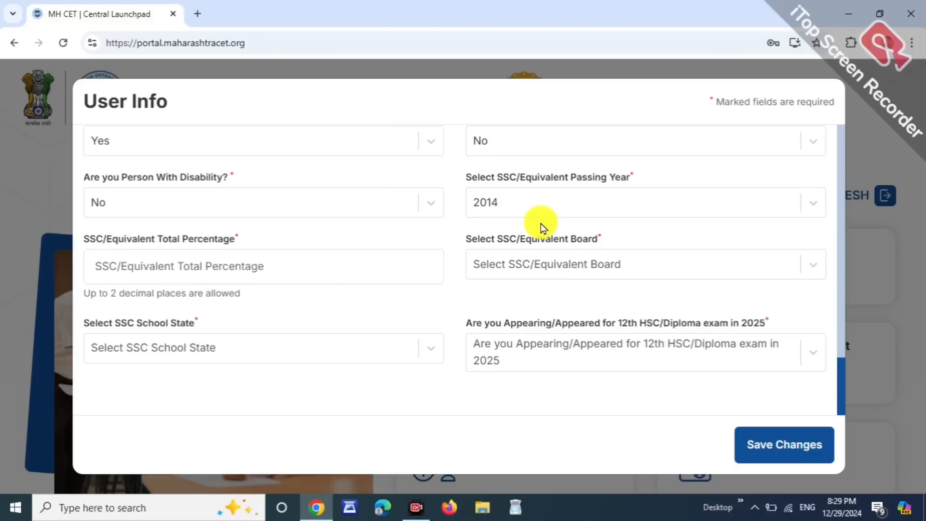
left_click_drag(89, 238, 125, 240)
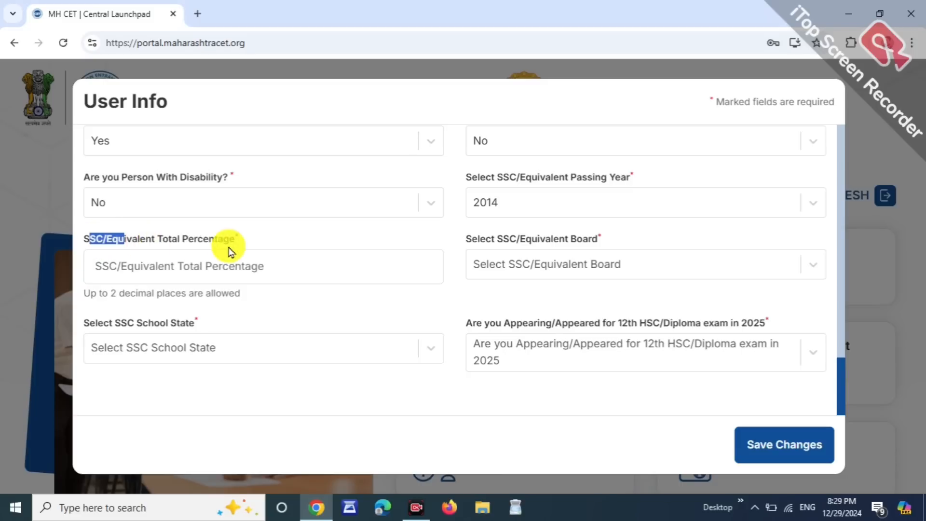
left_click(193, 262)
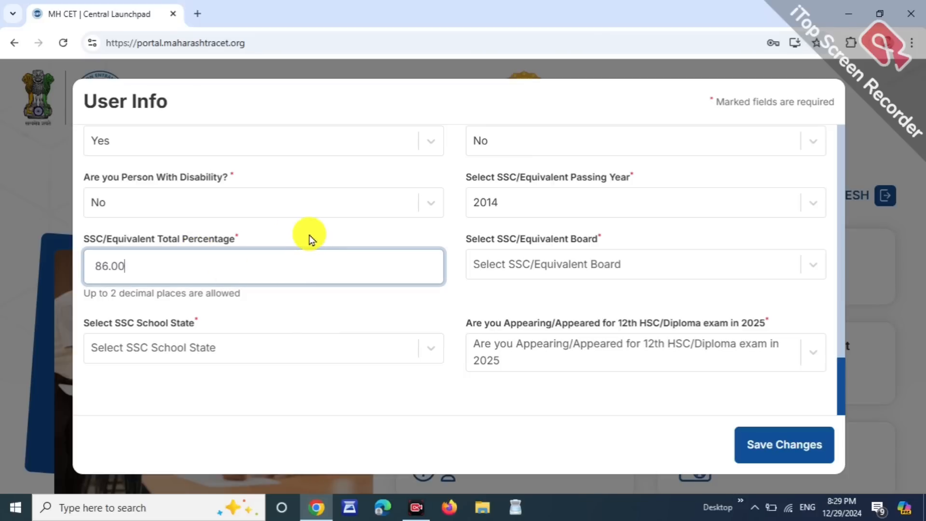
left_click(558, 274)
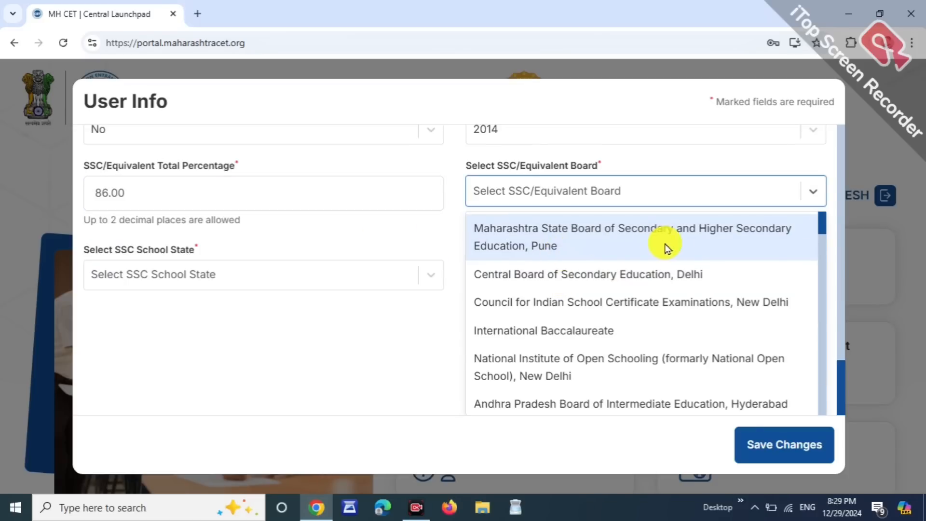
left_click(734, 245)
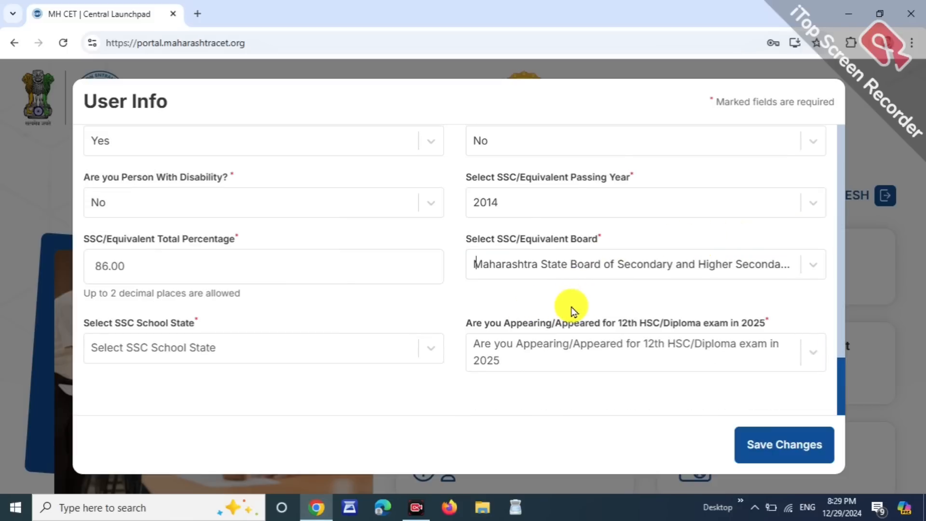
left_click(554, 264)
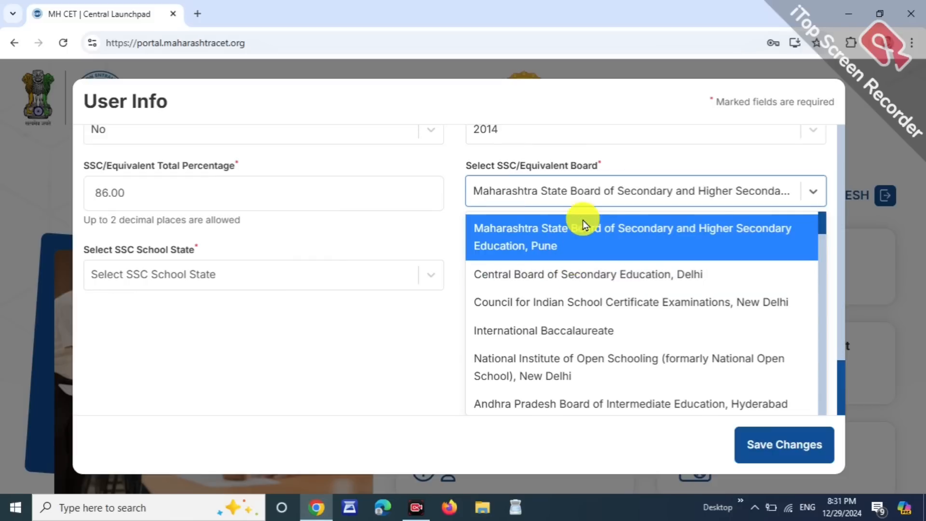
left_click(584, 245)
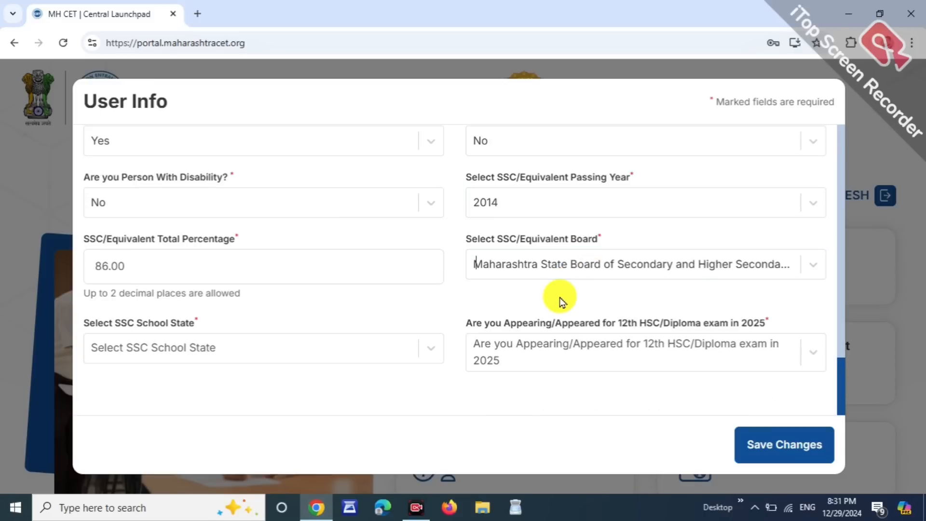
Step: Set the SSC school state to Maharashtra
left_click_drag(87, 322, 161, 331)
left_click(227, 357)
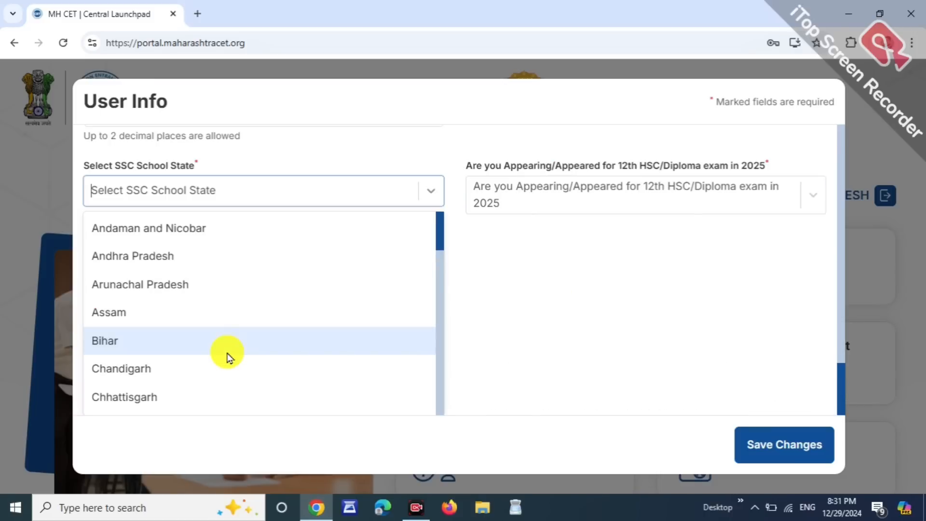
scroll(238, 338, "down", 2)
type("M")
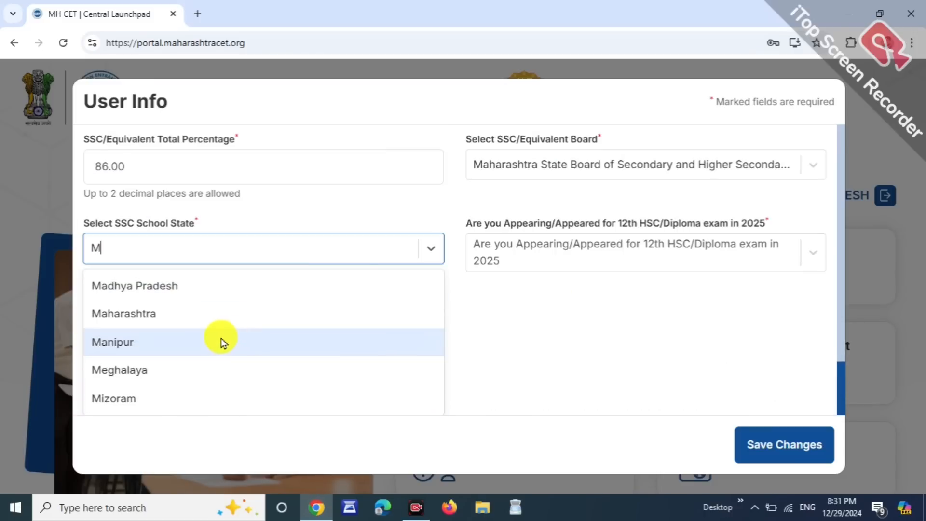
left_click(193, 314)
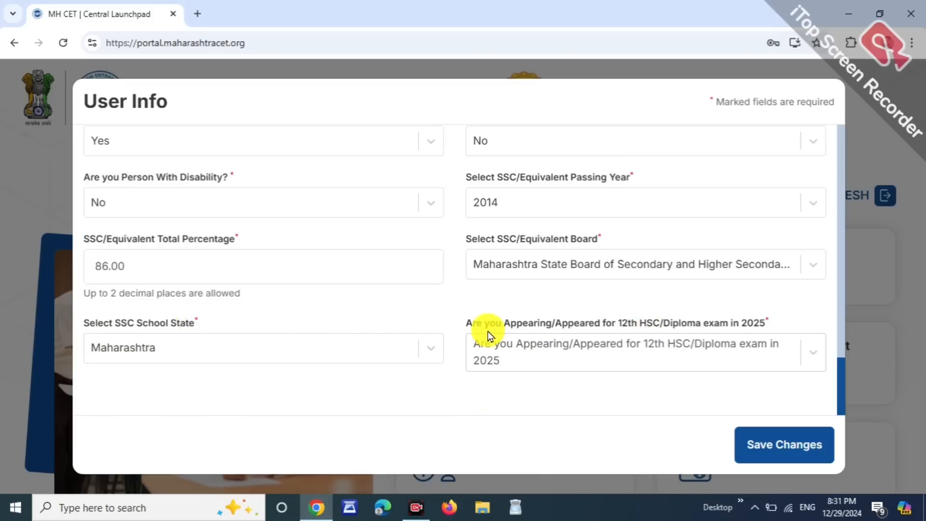
left_click_drag(484, 326, 724, 335)
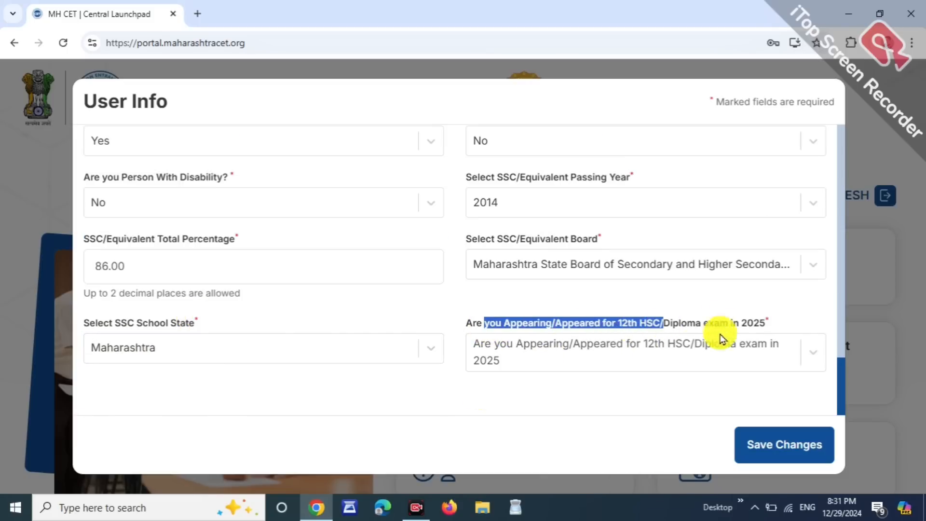
Step: Answer No to appearing for 12th in 2025 and set the HSC passing year to 2016
left_click(695, 348)
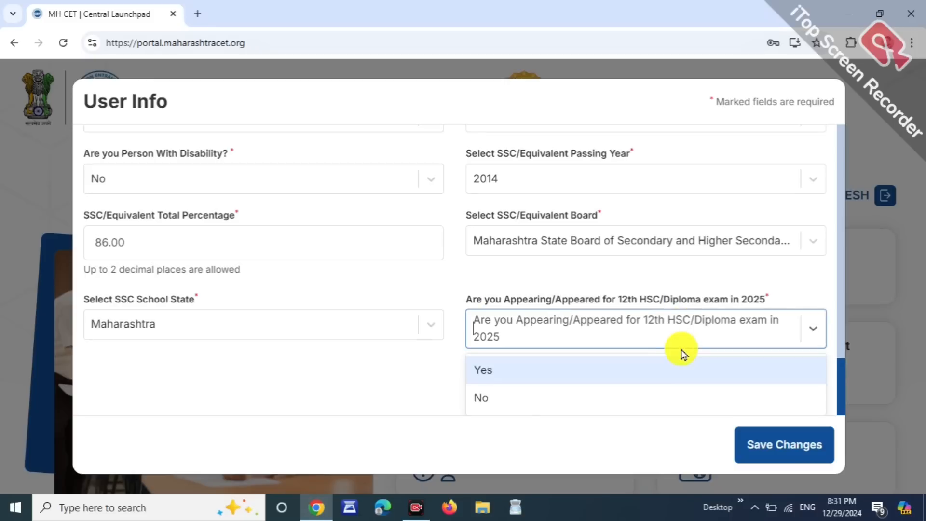
left_click(545, 368)
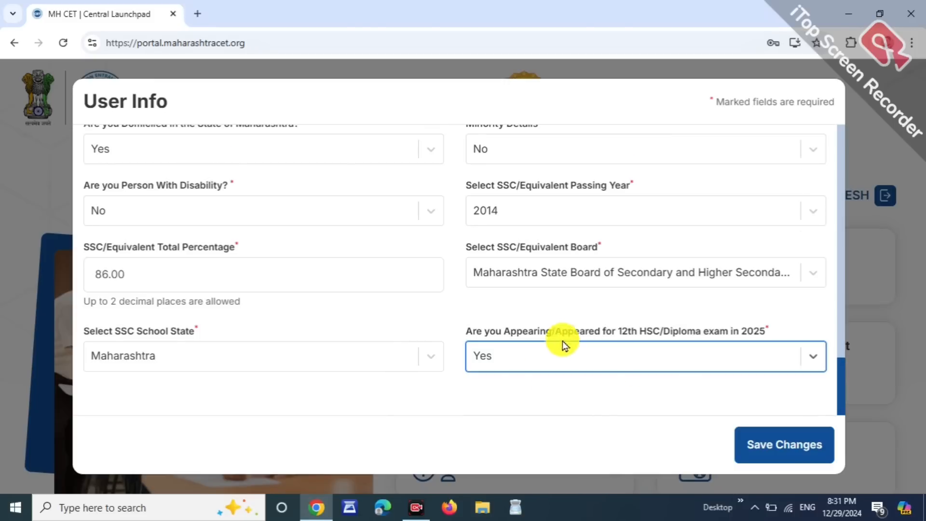
left_click_drag(466, 333, 652, 332)
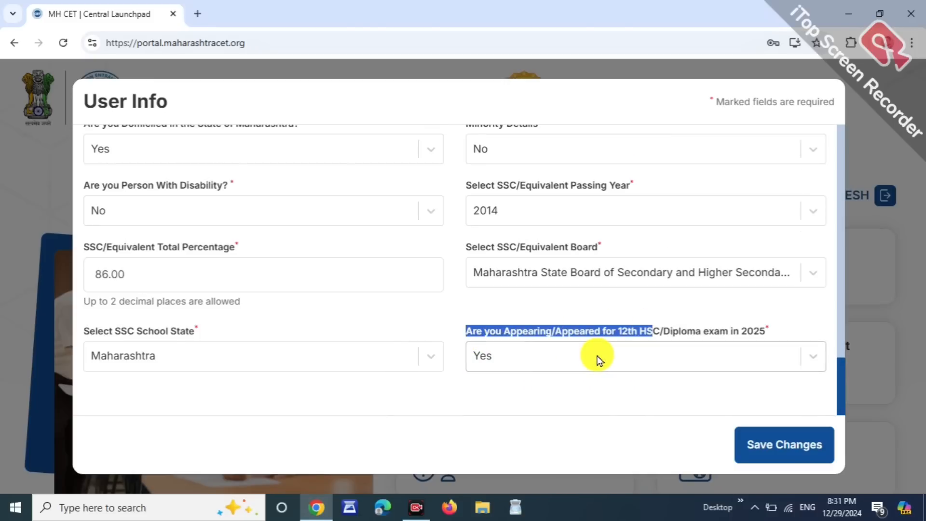
left_click(632, 356)
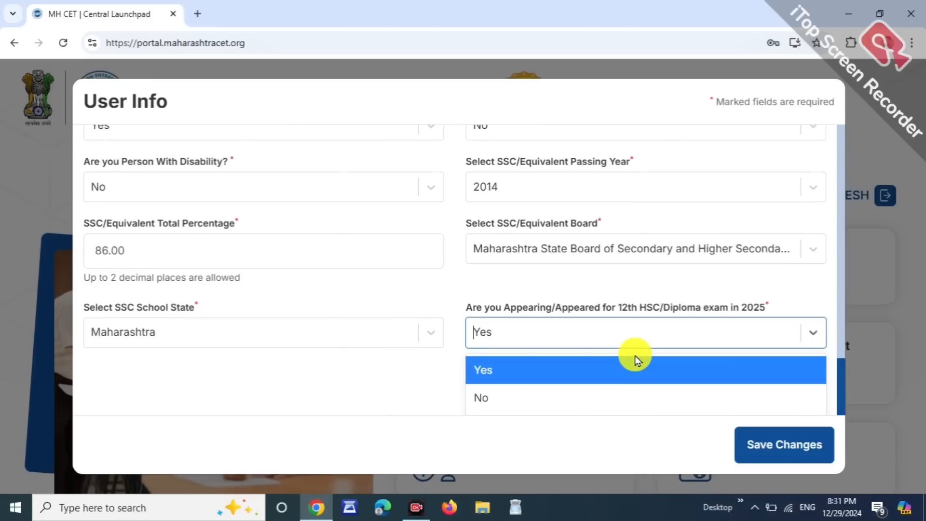
left_click(583, 393)
scroll(579, 367, "down", 1)
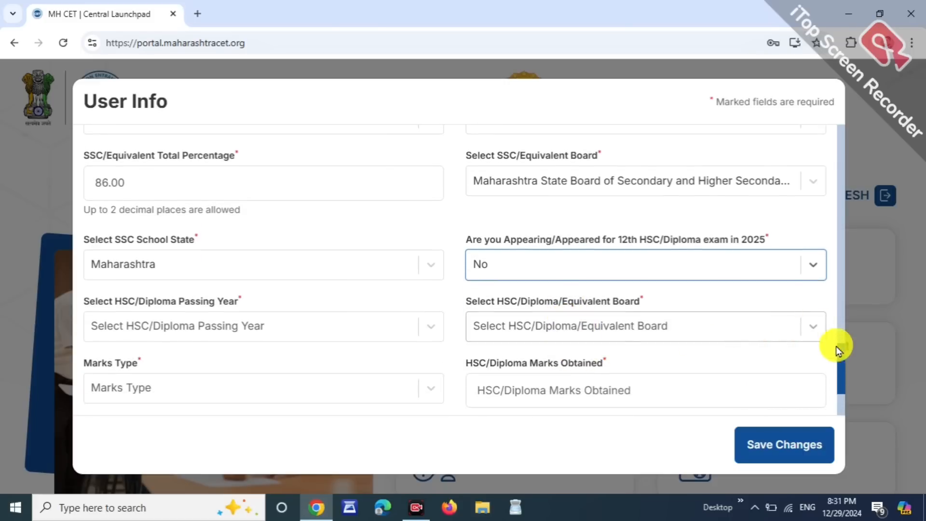
left_click_drag(839, 357, 845, 378)
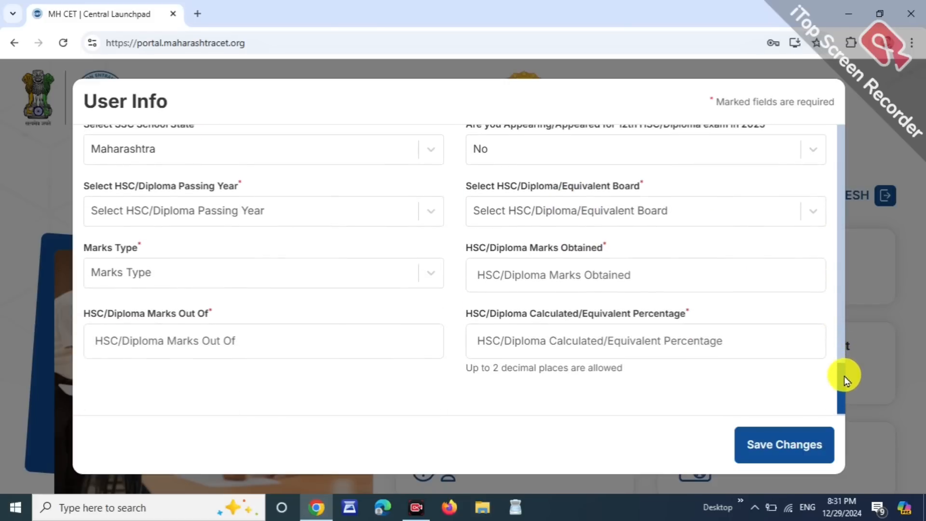
left_click(166, 214)
scroll(161, 318, "down", 3)
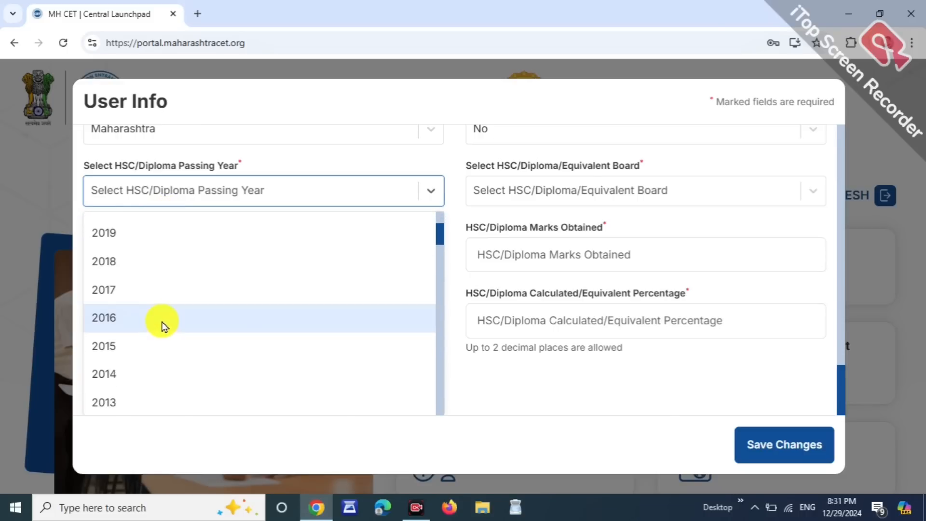
left_click(161, 323)
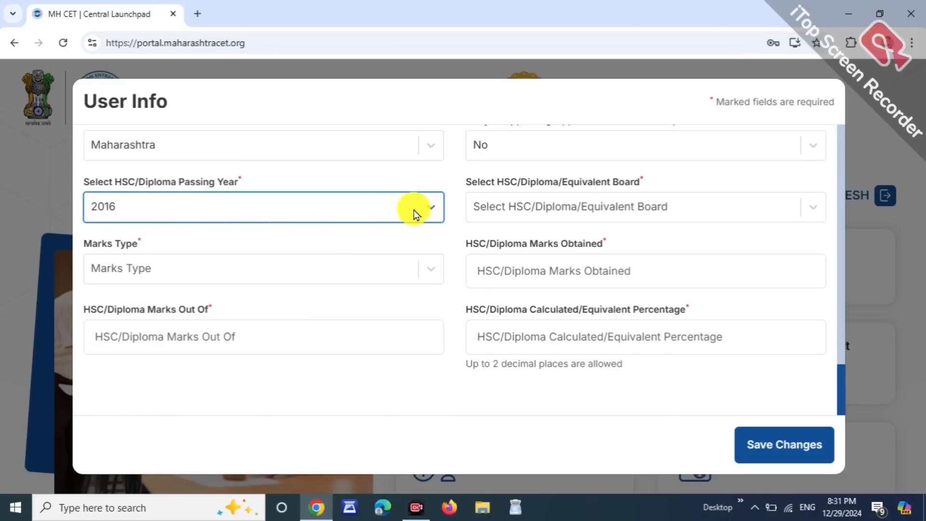
Step: Choose the Maharashtra state board for HSC and Percentage as the marks type
left_click_drag(475, 183, 556, 190)
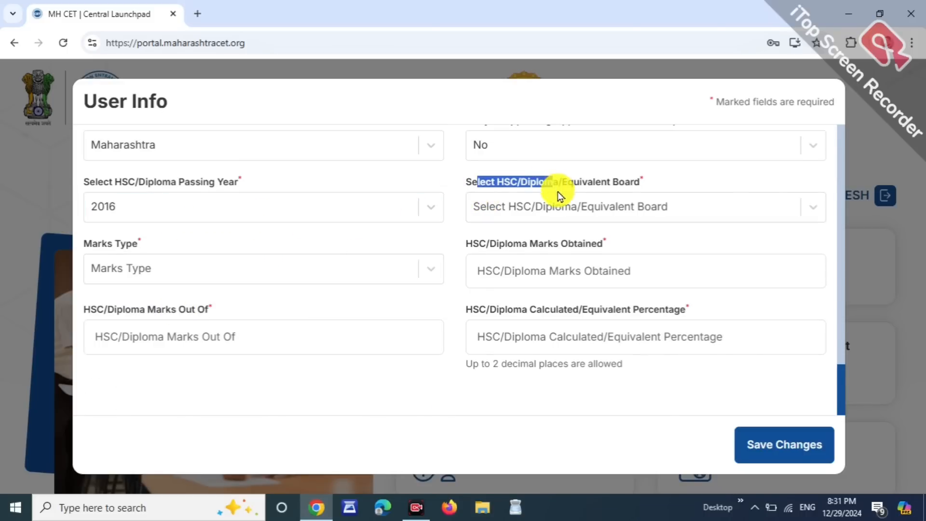
left_click(557, 206)
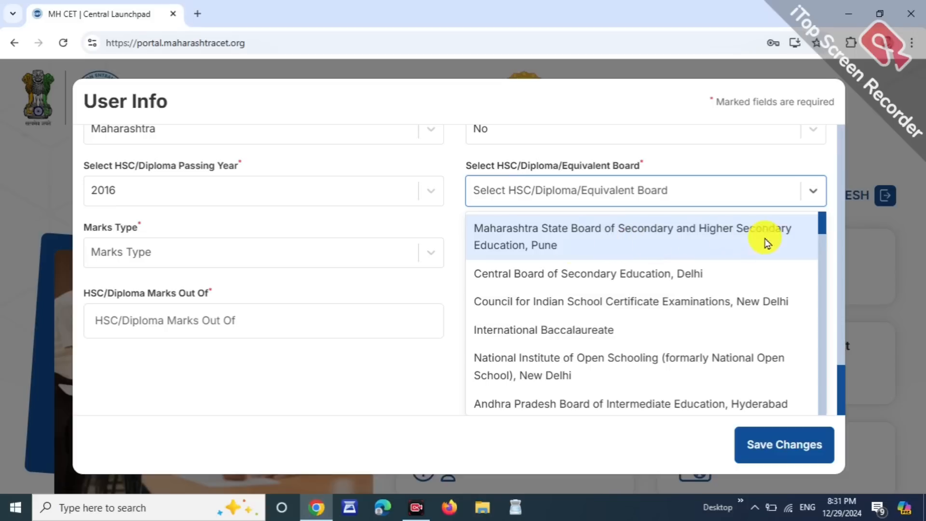
left_click(572, 246)
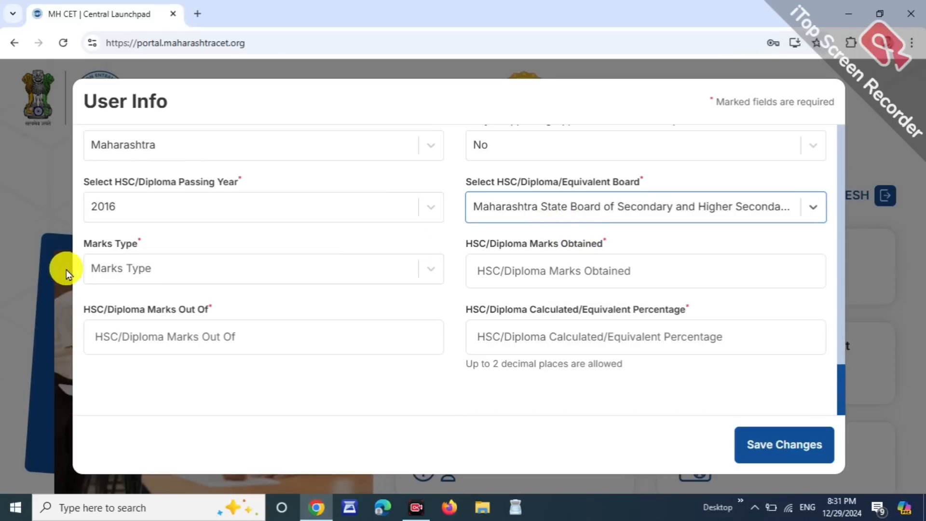
left_click(137, 279)
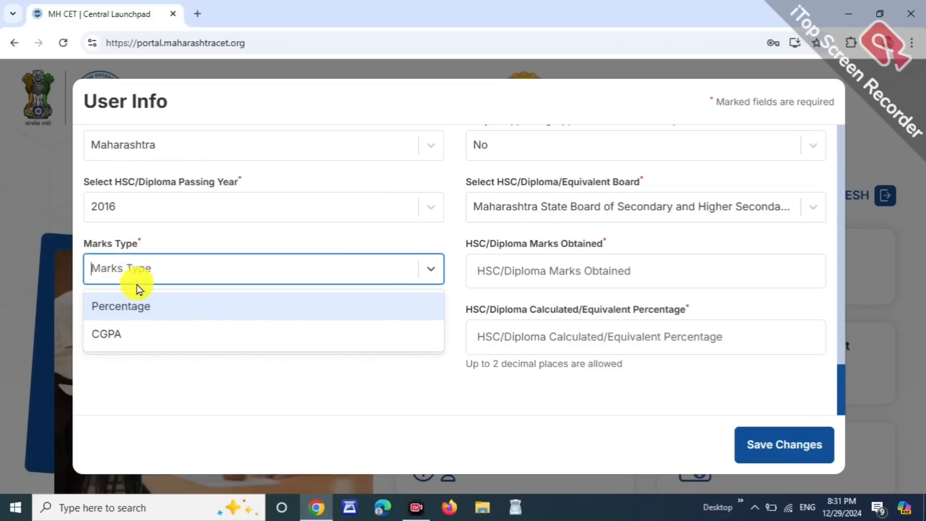
left_click(151, 316)
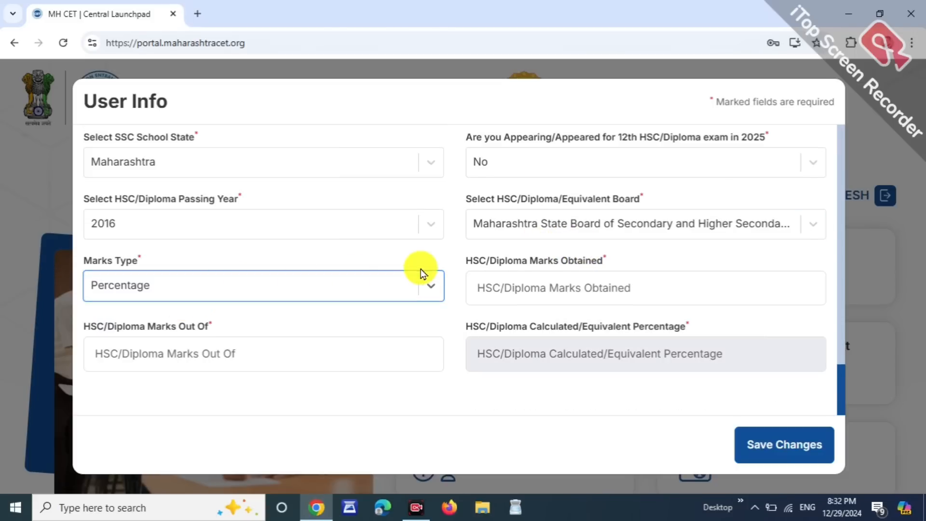
Step: Enter HSC marks 580 out of 600 (96.67%) and save the profile
left_click_drag(467, 261, 599, 268)
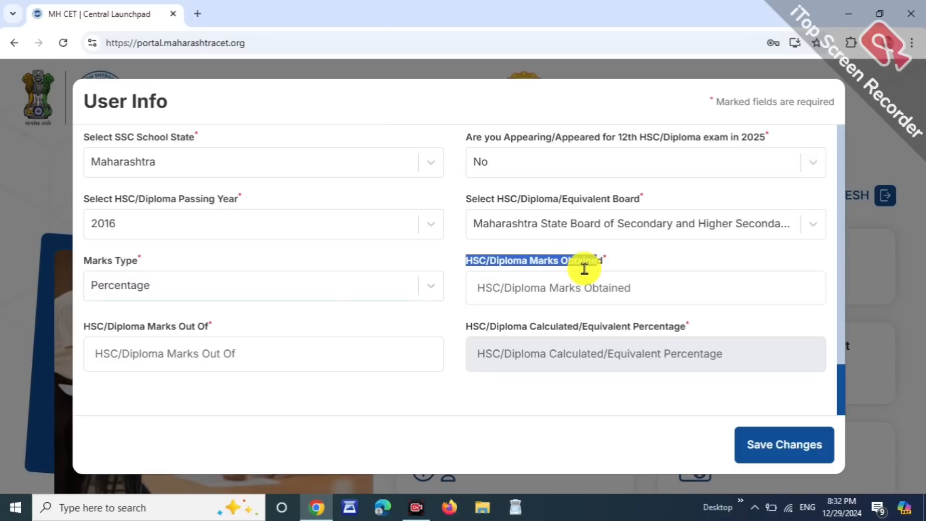
left_click(584, 269)
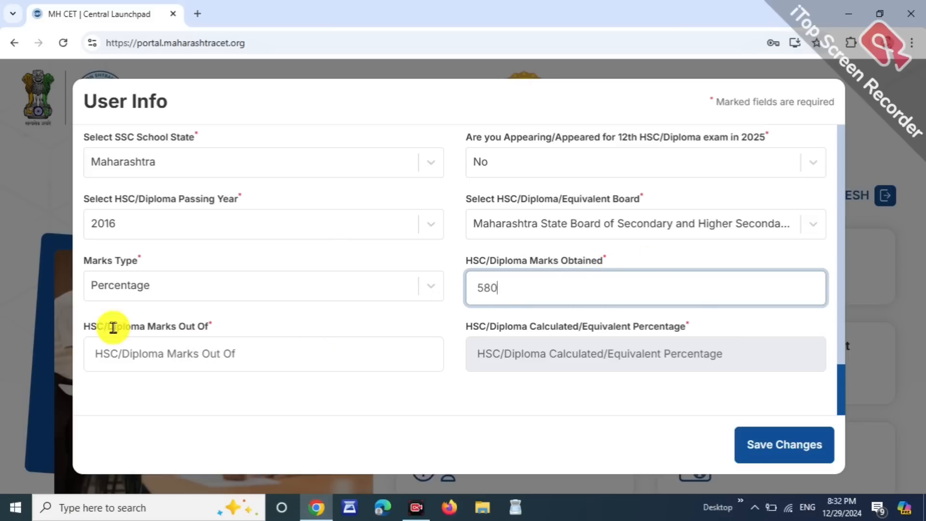
left_click_drag(107, 326, 200, 326)
left_click(177, 343)
type("600")
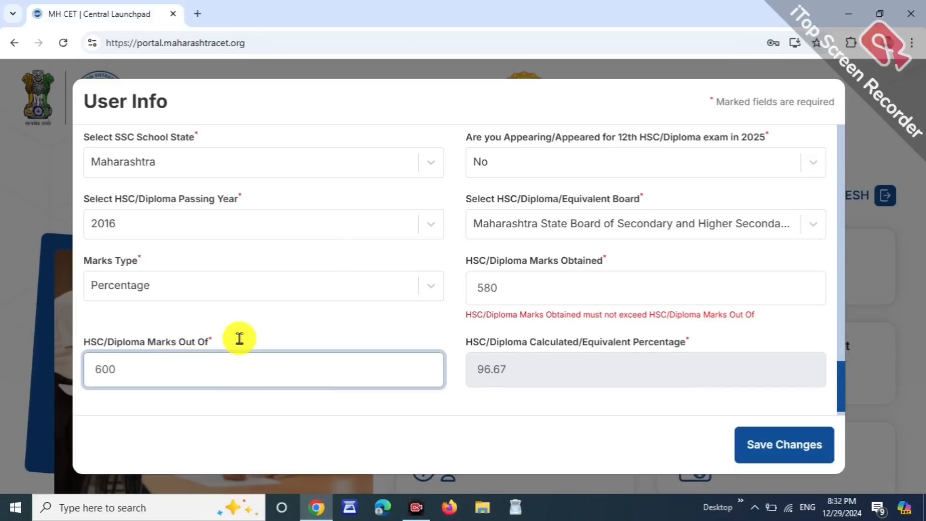
left_click(240, 339)
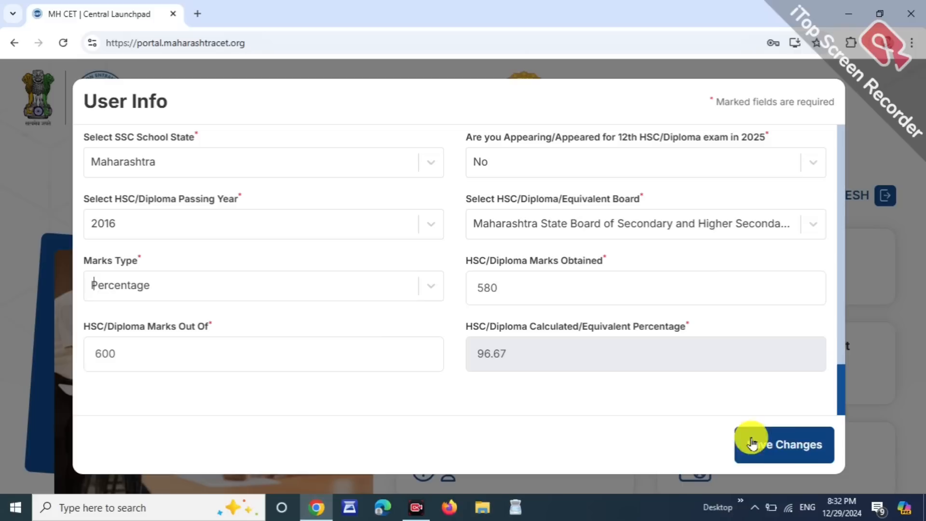
left_click(777, 448)
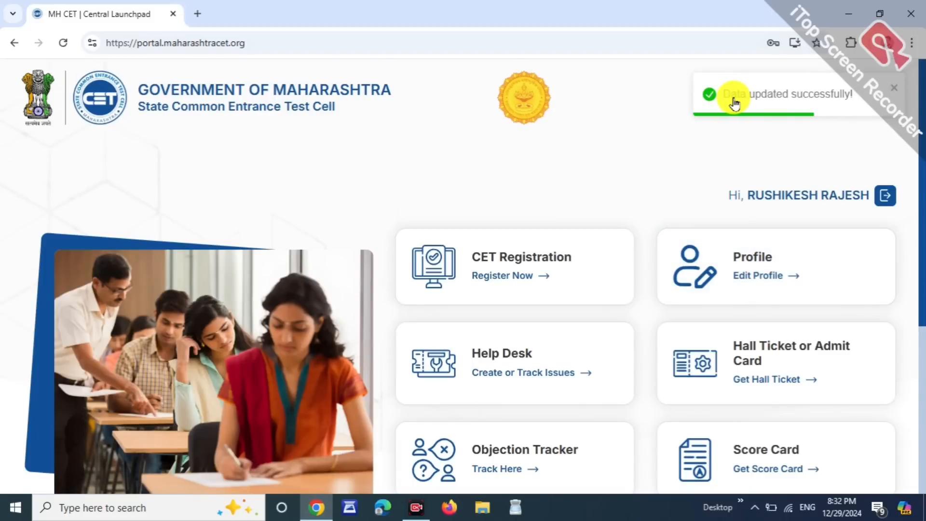
Step: Bring up the CET course list and scroll to the MAH-B.Ed (General & Special) & B.Ed ELCT-CET-2025 entry under Higher Education
scroll(923, 268, "down", 2)
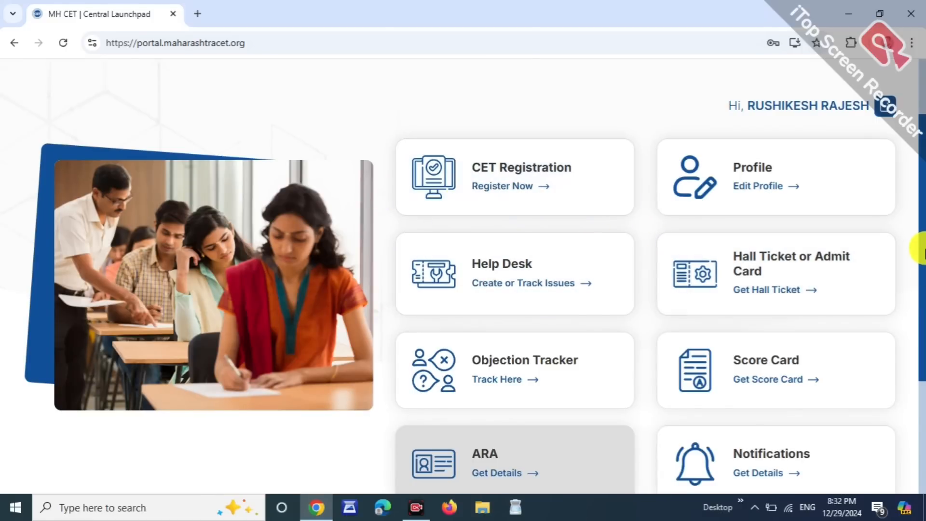
left_click_drag(925, 240, 925, 250)
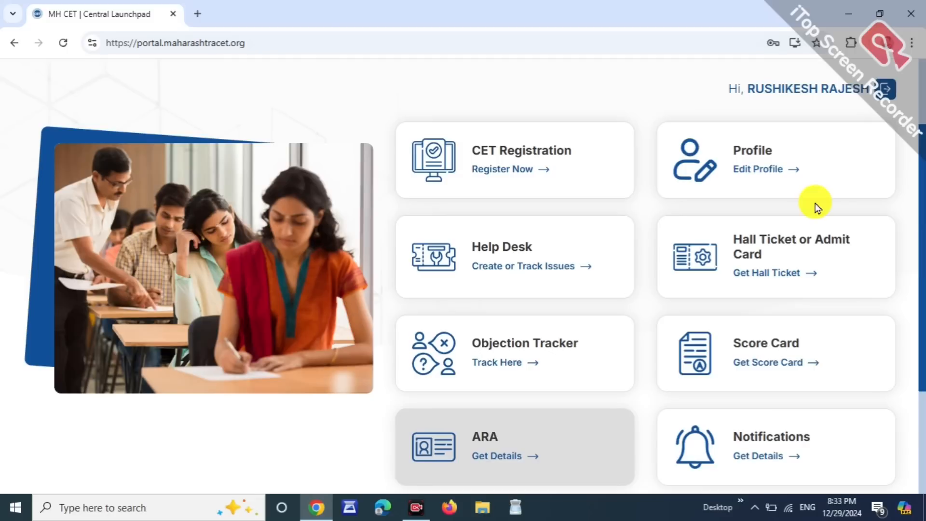
left_click(502, 174)
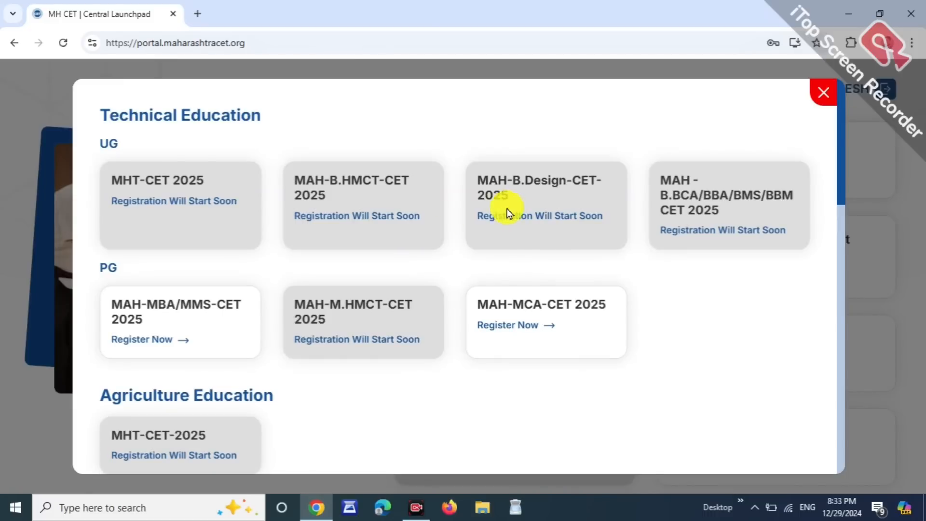
scroll(392, 225, "down", 4)
scroll(392, 225, "down", 3)
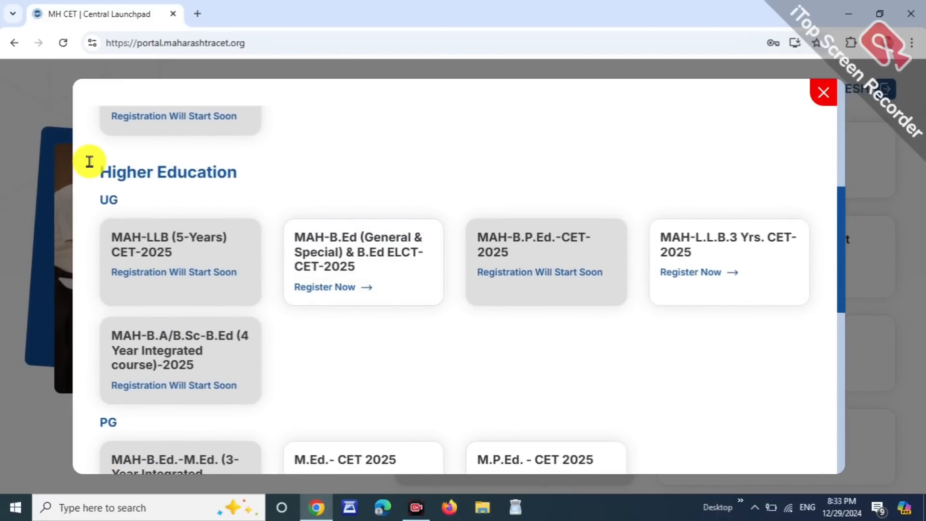
left_click_drag(89, 162, 300, 180)
left_click(331, 190)
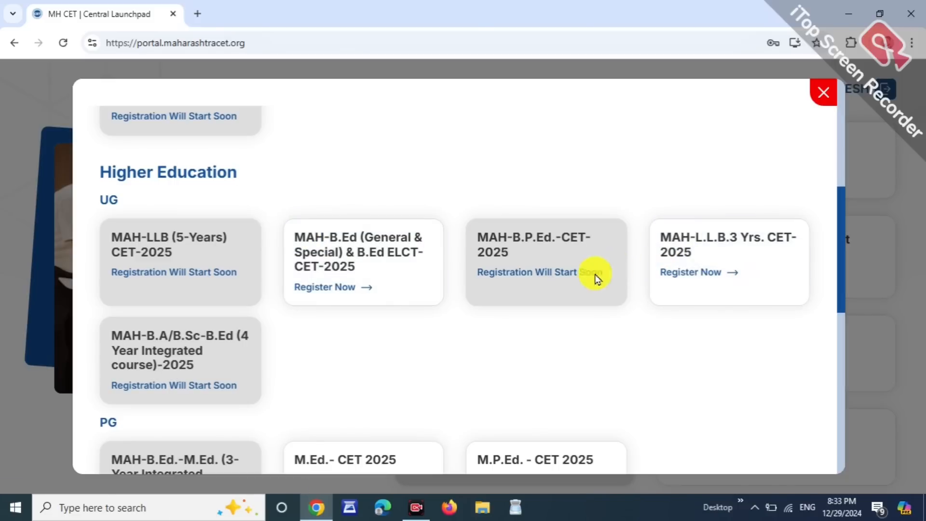
scroll(333, 210, "down", 1)
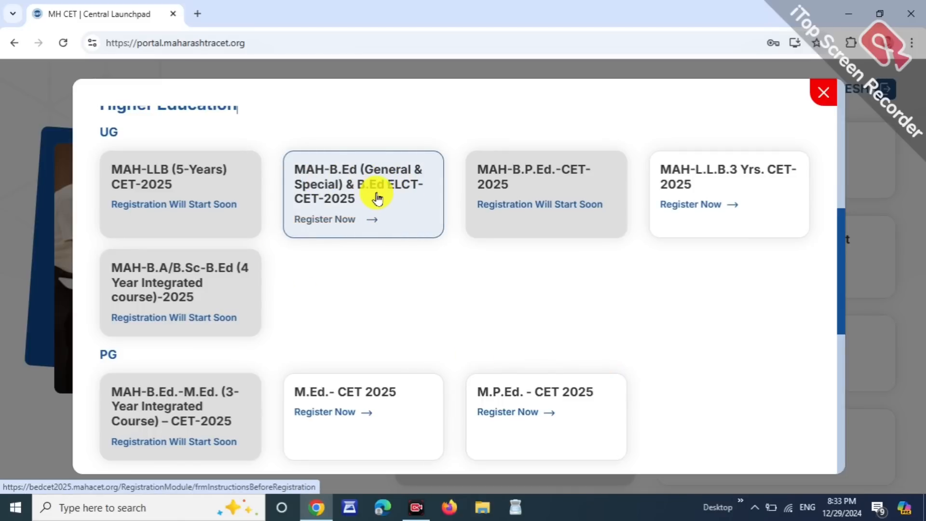
Step: Start the MAH-B.Ed CET-2025 registration and accept the prerequisite conditions
left_click(357, 209)
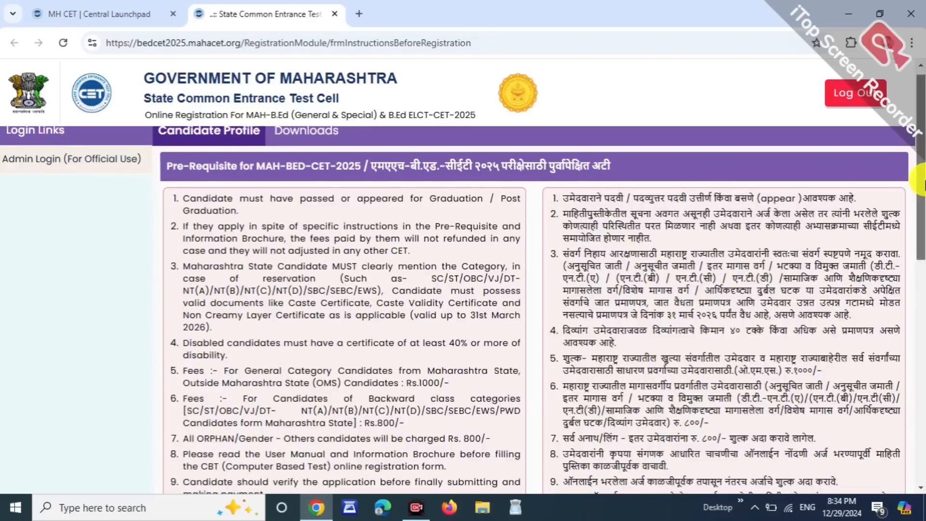
left_click_drag(923, 180, 923, 408)
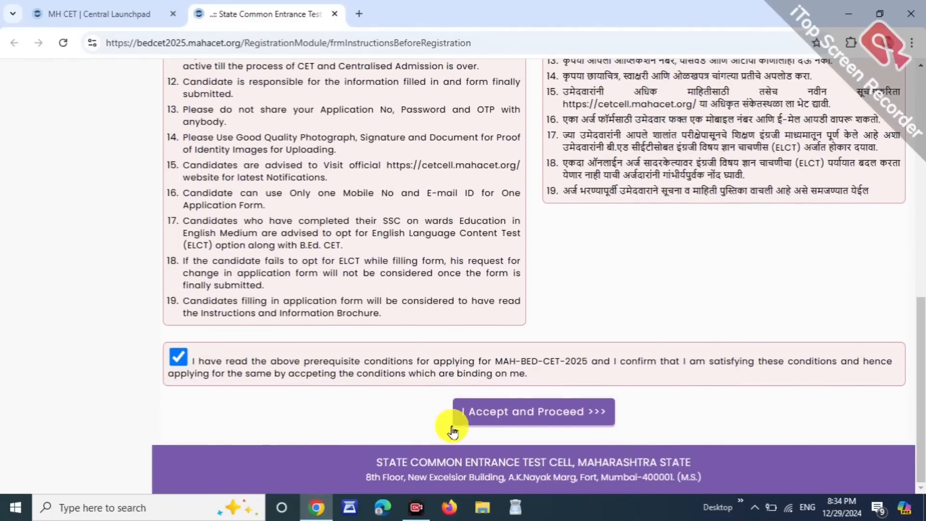
left_click(522, 421)
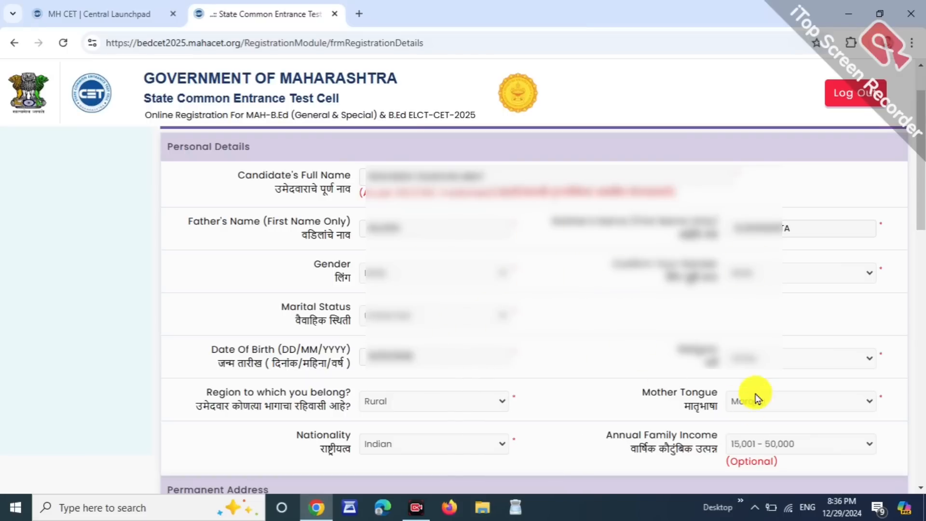
Step: Complete the registration form with its security pin and save the details
left_click_drag(921, 191, 924, 301)
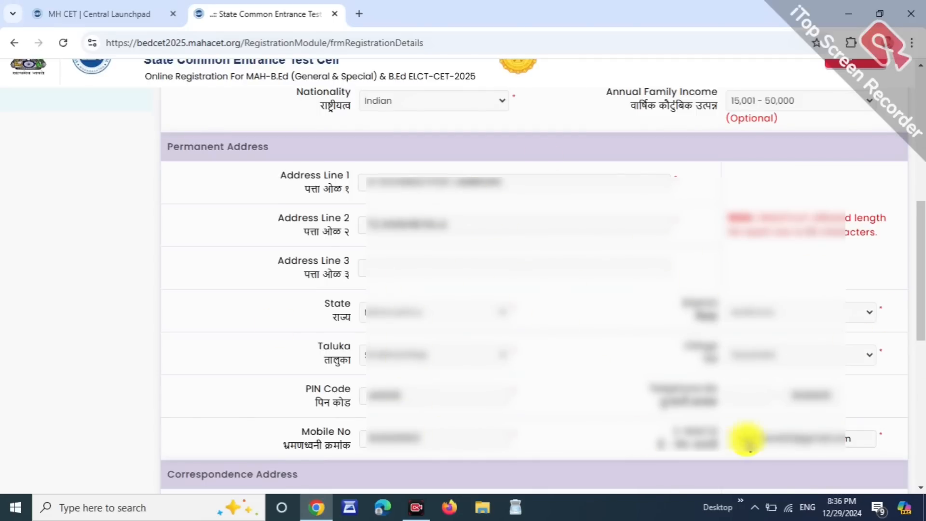
scroll(658, 361, "down", 3)
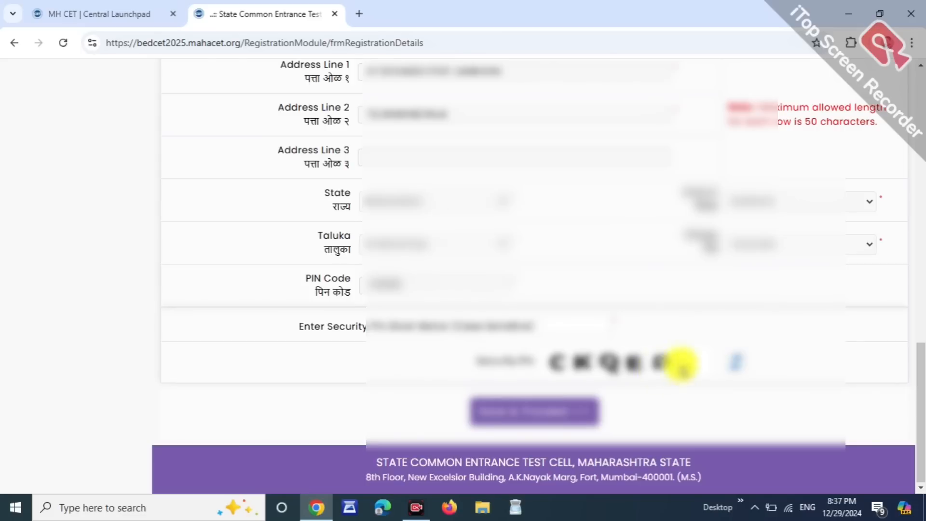
left_click(562, 320)
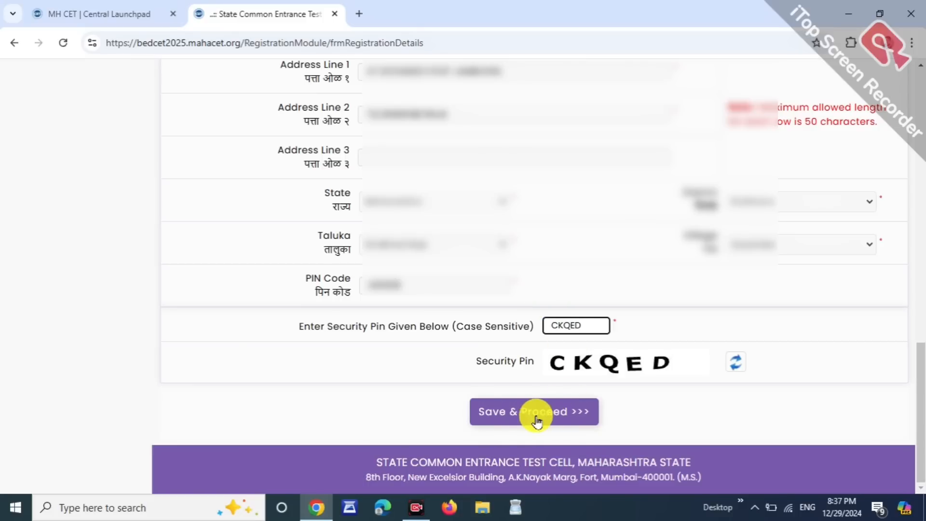
left_click(516, 421)
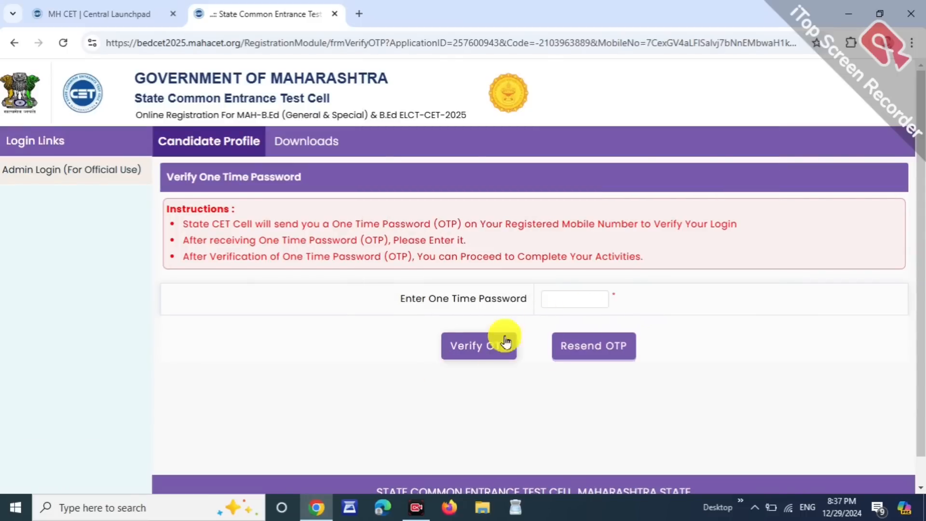
Step: Enter the received one-time password and verify it
left_click(554, 296)
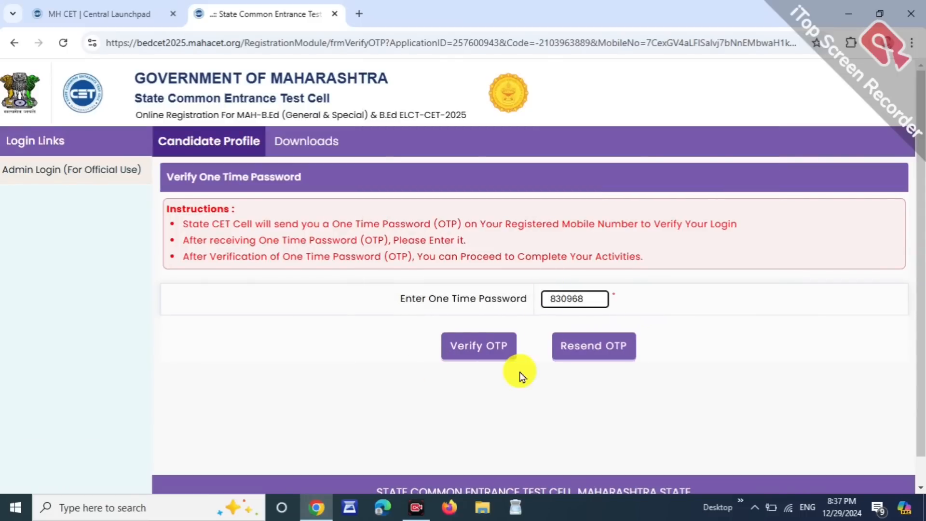
left_click(459, 347)
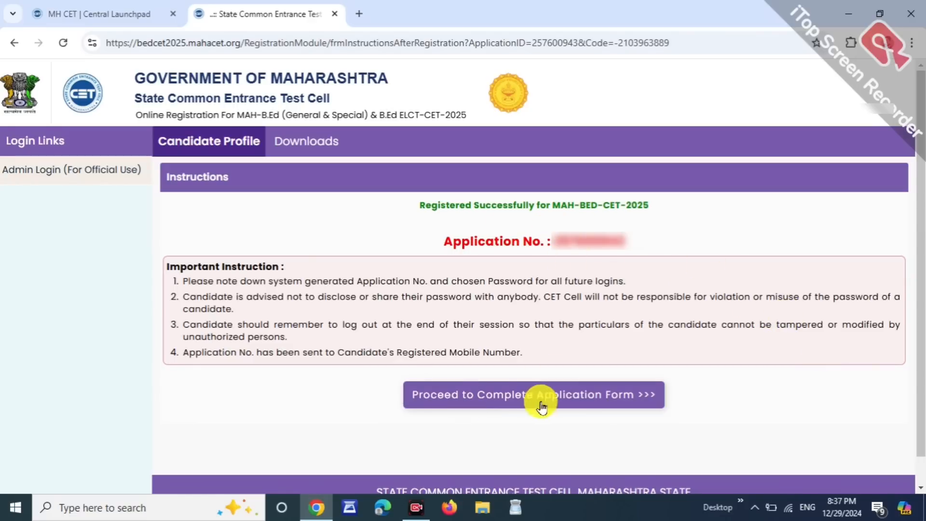
Step: Open the application status page and review the steps table showing Step 1 complete
left_click(574, 402)
scroll(902, 147, "down", 6)
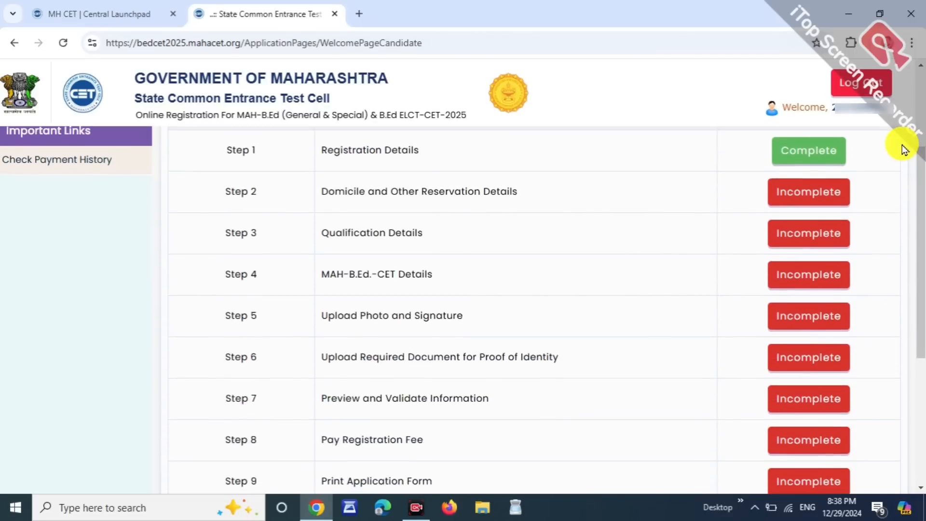
scroll(894, 159, "down", 3)
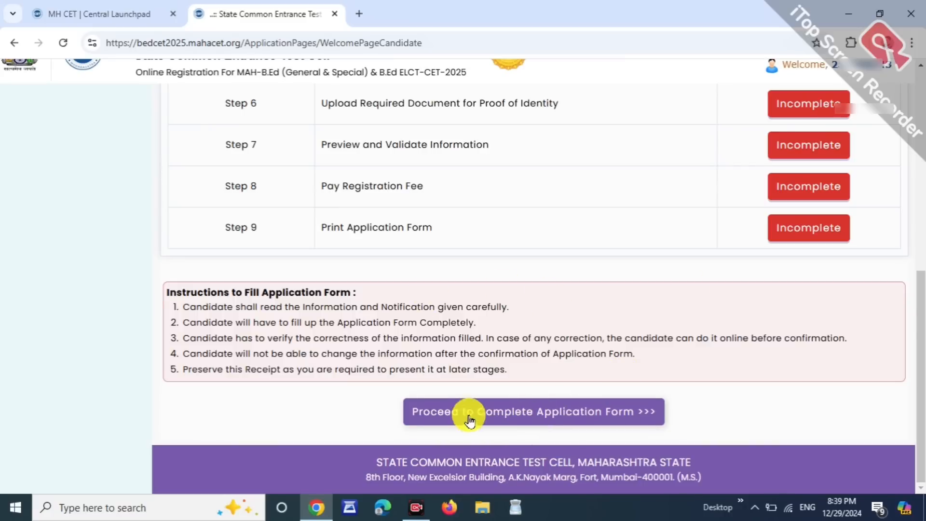
Step: In Domicile and Reservation Details, set Category of Candidate to OBC and dismiss the caste certificate alert
left_click(548, 416)
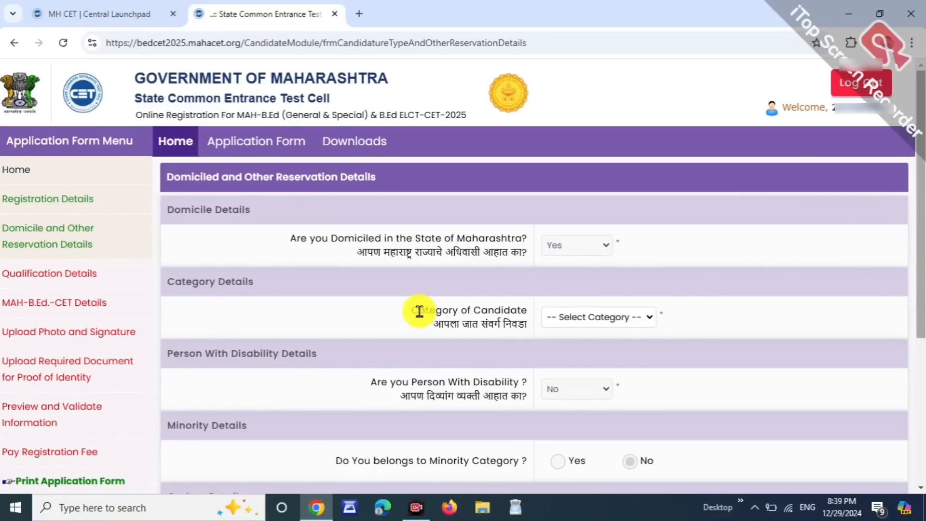
left_click_drag(408, 310, 471, 297)
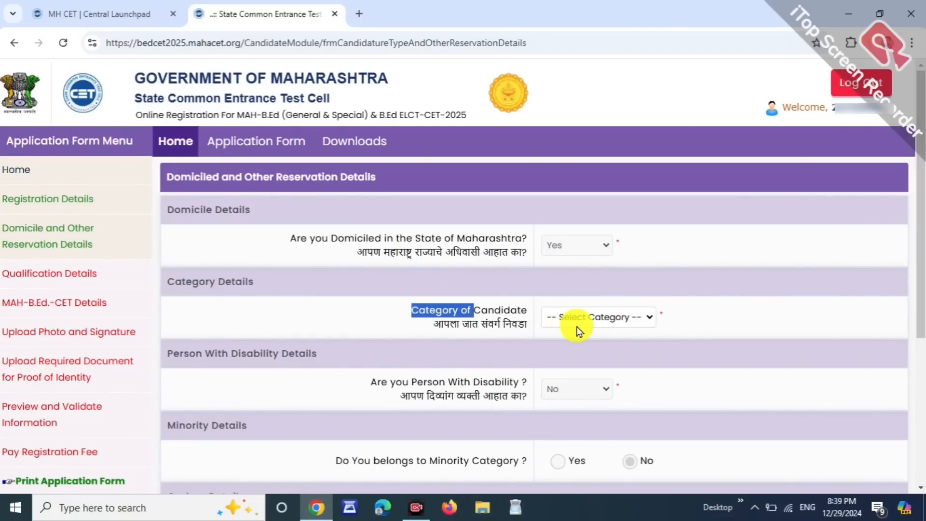
left_click(589, 319)
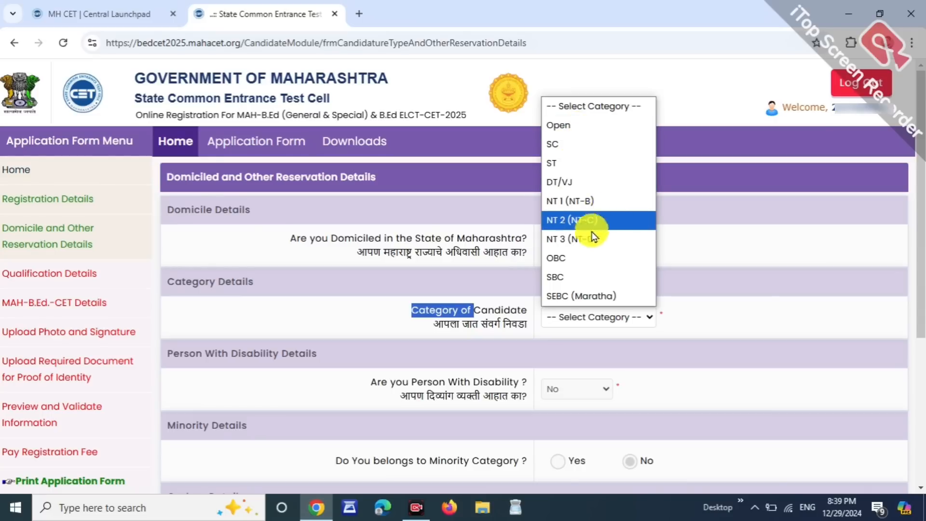
left_click(593, 258)
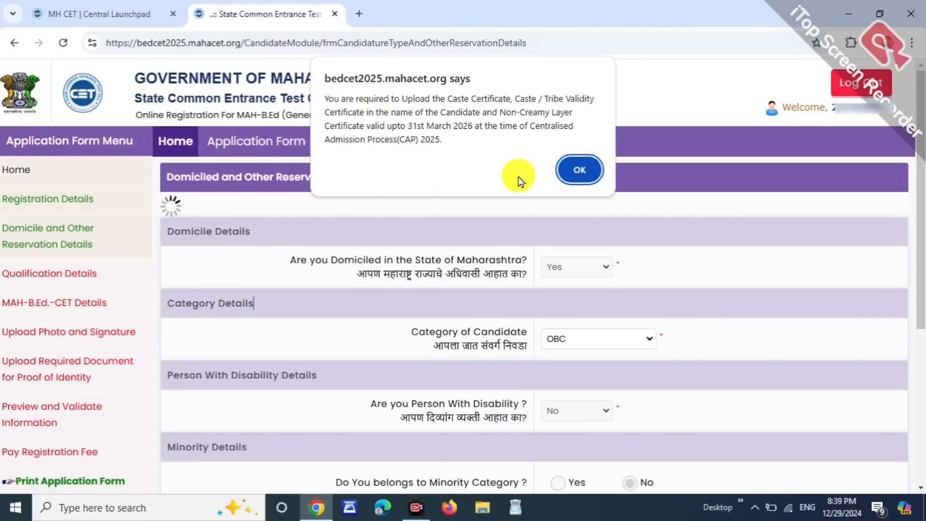
left_click(572, 181)
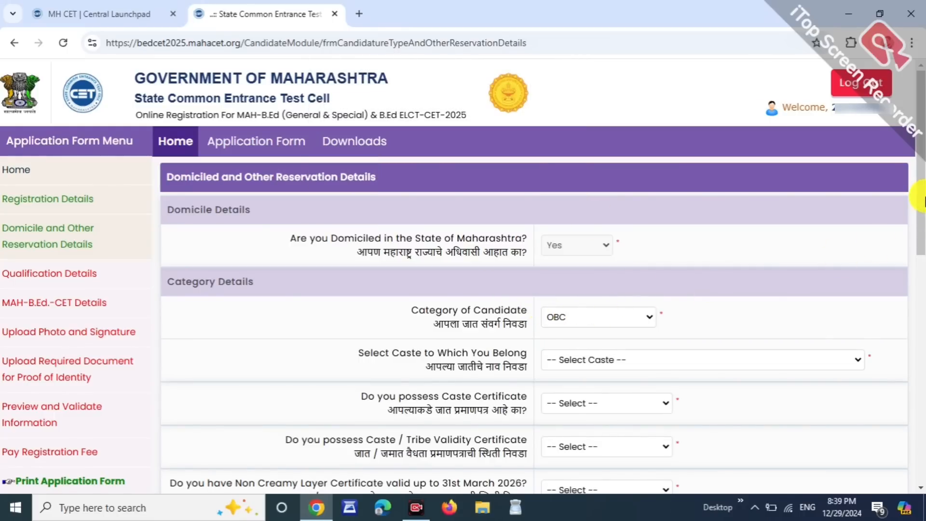
Step: Select Mali (182) as the caste and mark the caste certificate as Available
scroll(920, 201, "down", 2)
scroll(922, 260, "down", 1)
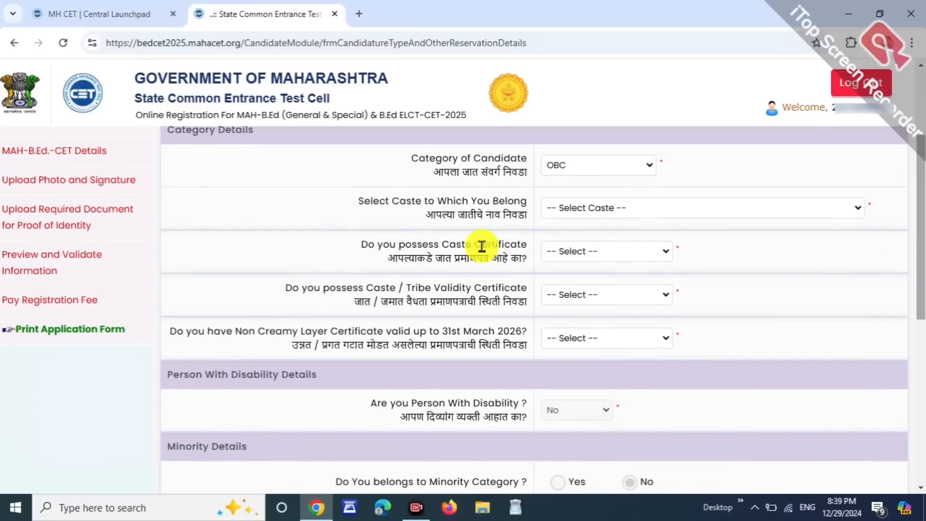
left_click_drag(371, 194, 419, 191)
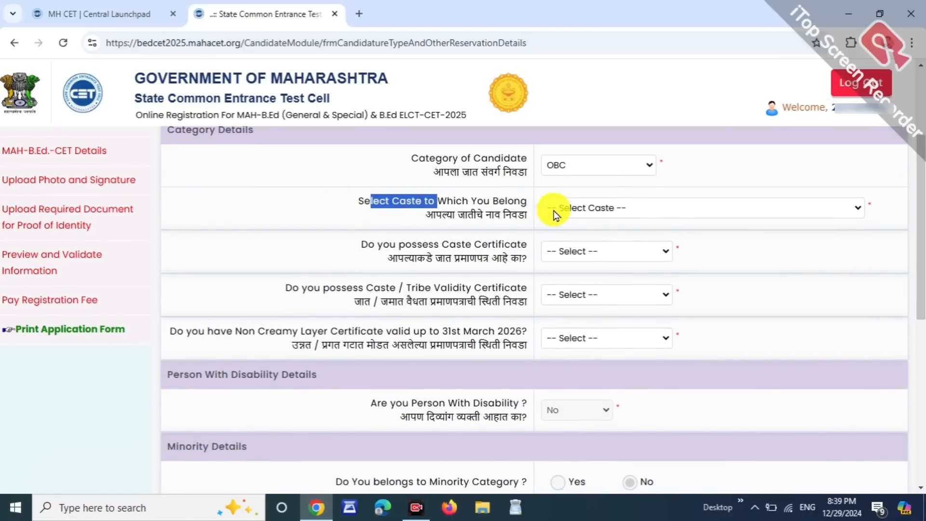
left_click(583, 211)
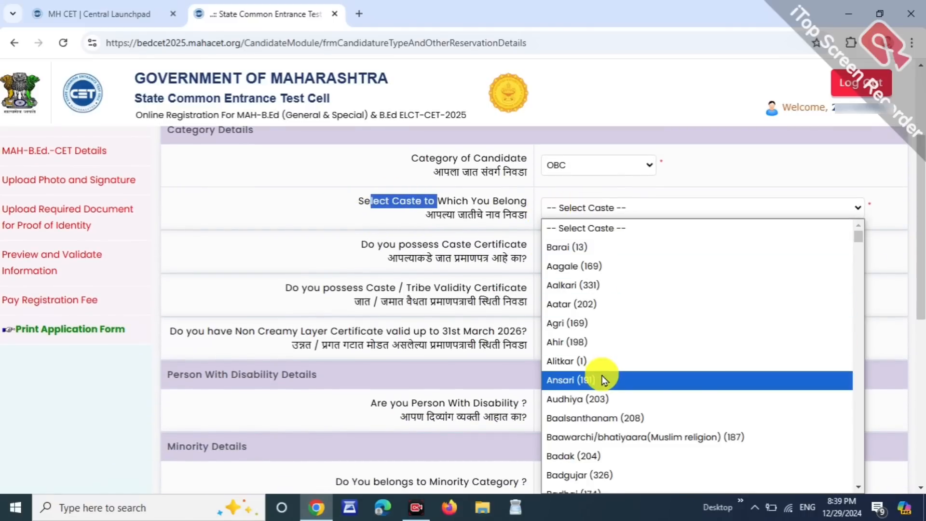
scroll(602, 376, "down", 5)
scroll(603, 377, "down", 3)
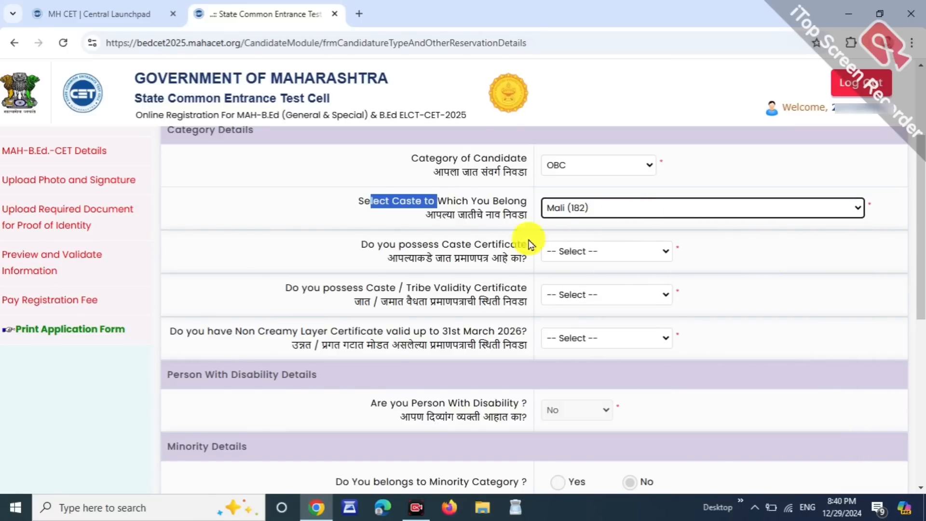
left_click(372, 245)
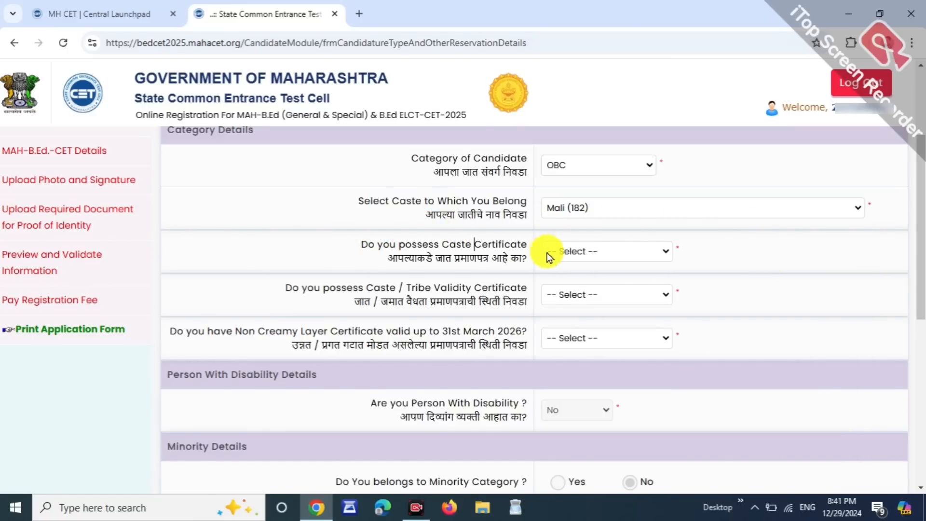
left_click(593, 254)
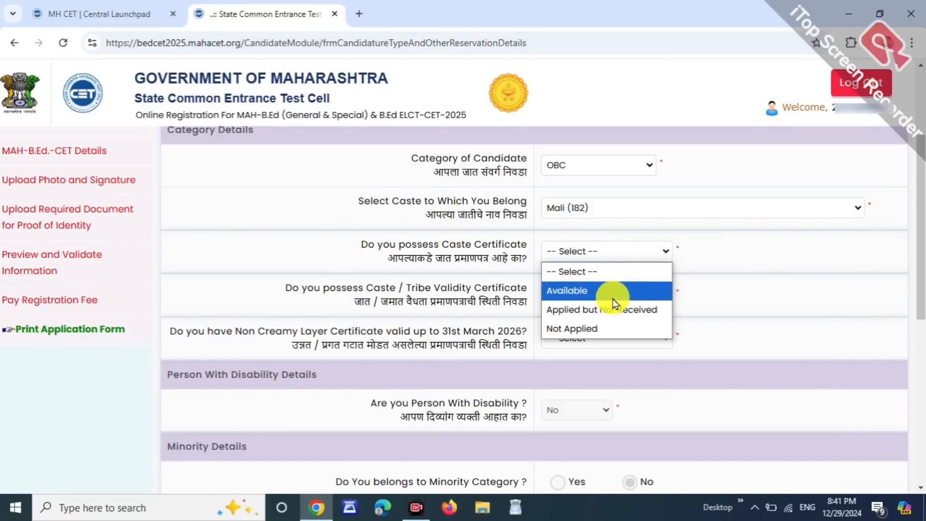
left_click(603, 291)
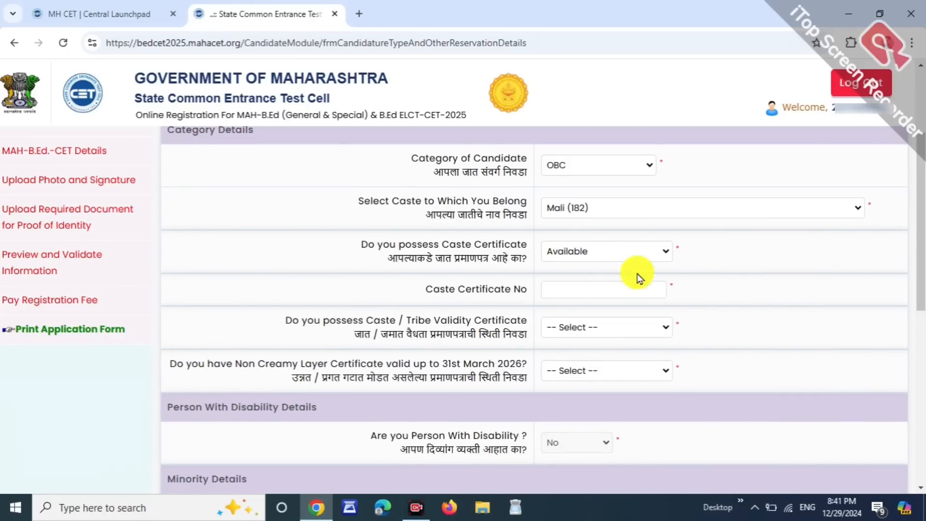
left_click_drag(434, 278, 507, 277)
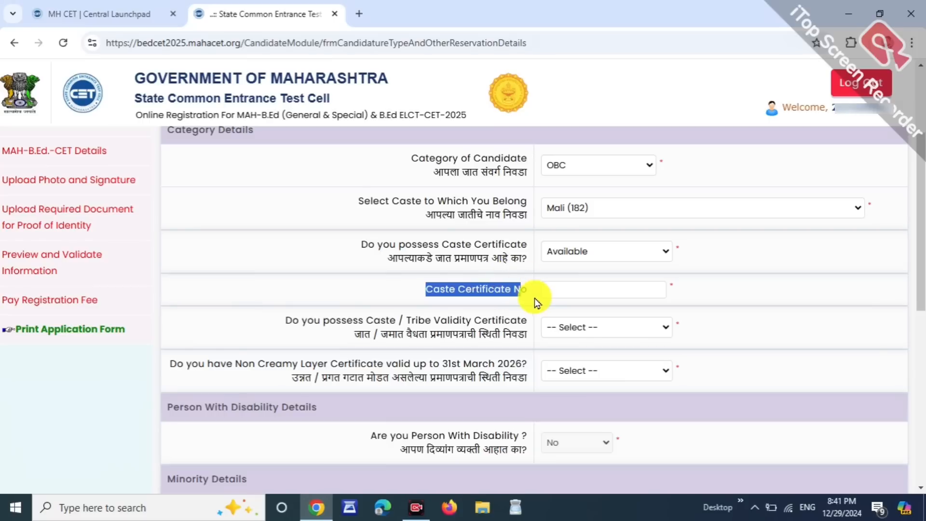
Step: Mark both the Caste/Tribe Validity and Non Creamy Layer certificates as Available
left_click_drag(314, 320, 488, 310)
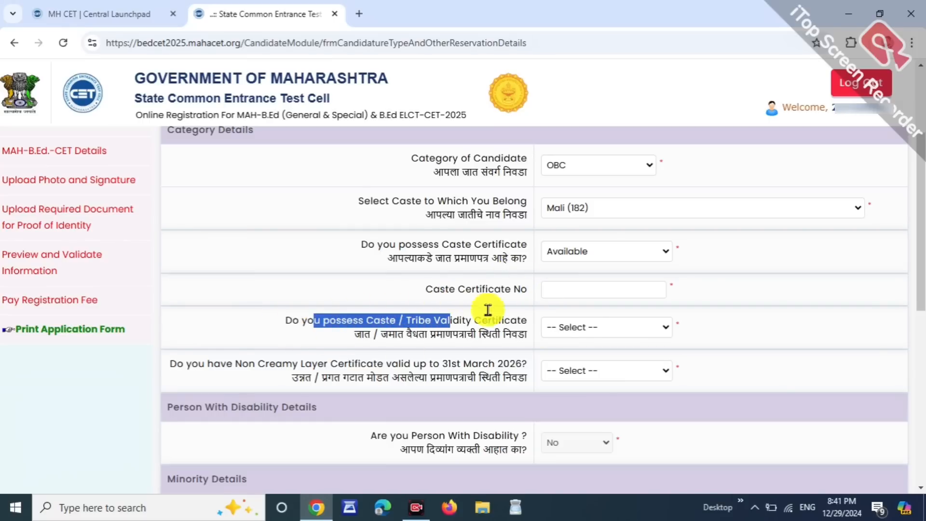
left_click(612, 331)
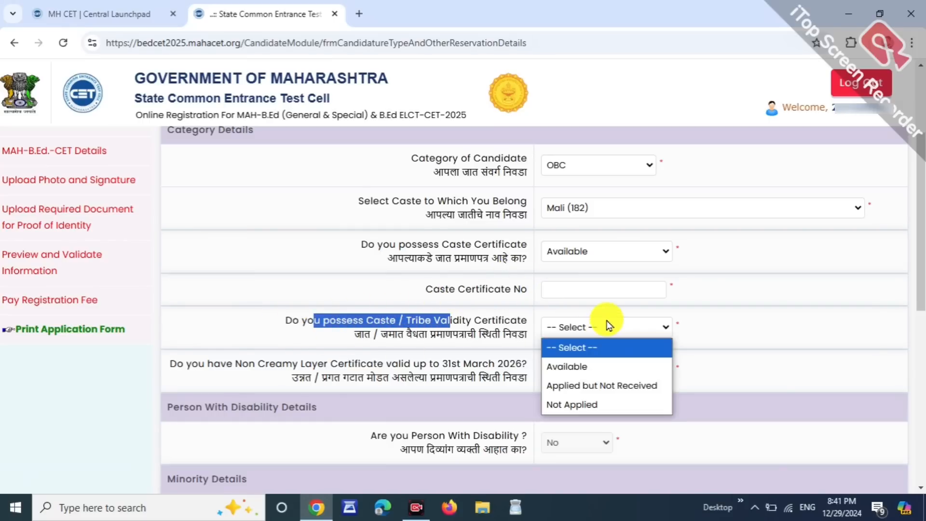
left_click(612, 372)
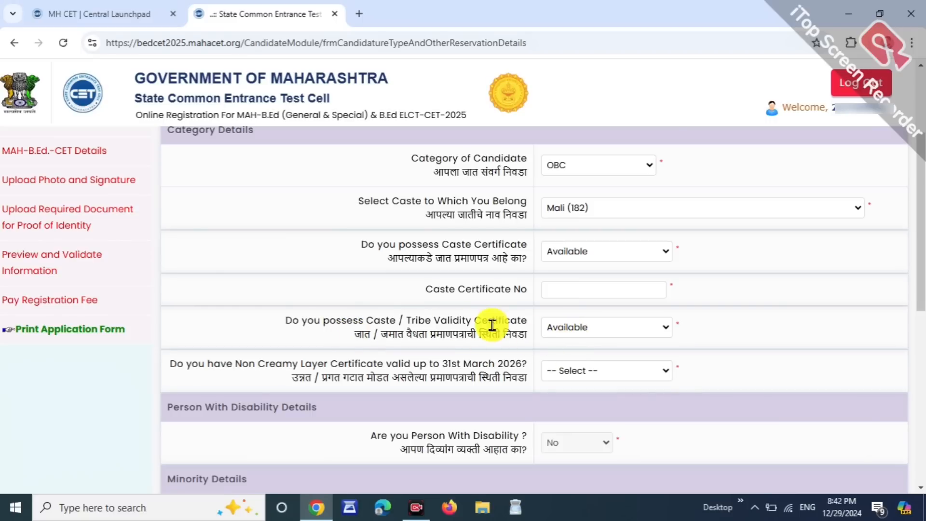
left_click_drag(192, 365, 330, 364)
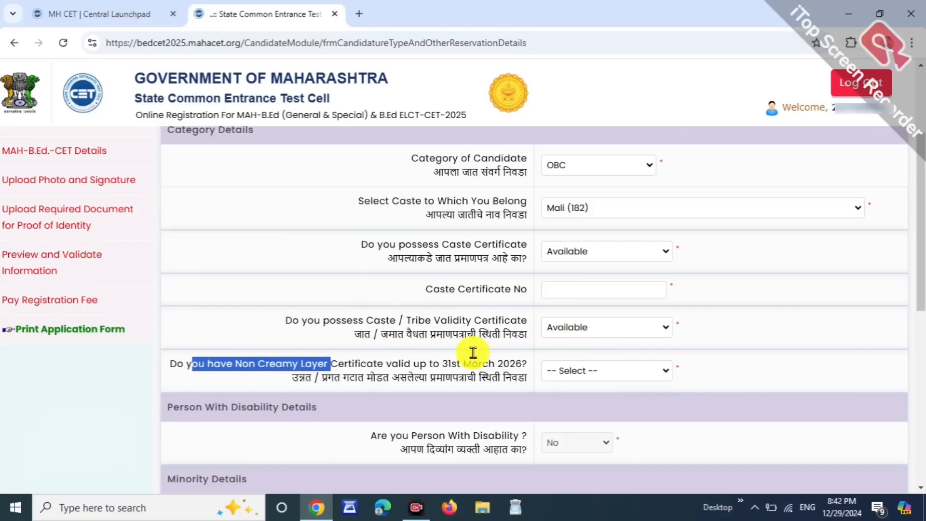
left_click(561, 370)
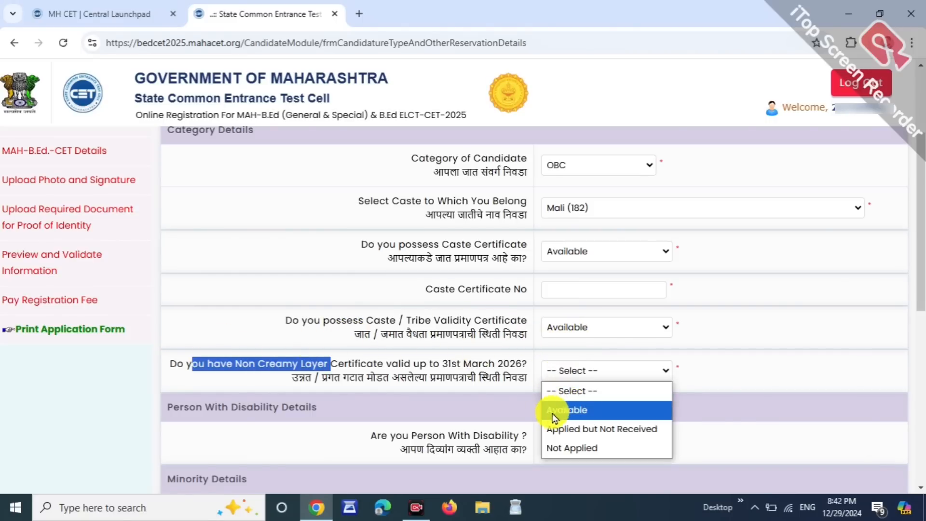
left_click(587, 415)
left_click(679, 369)
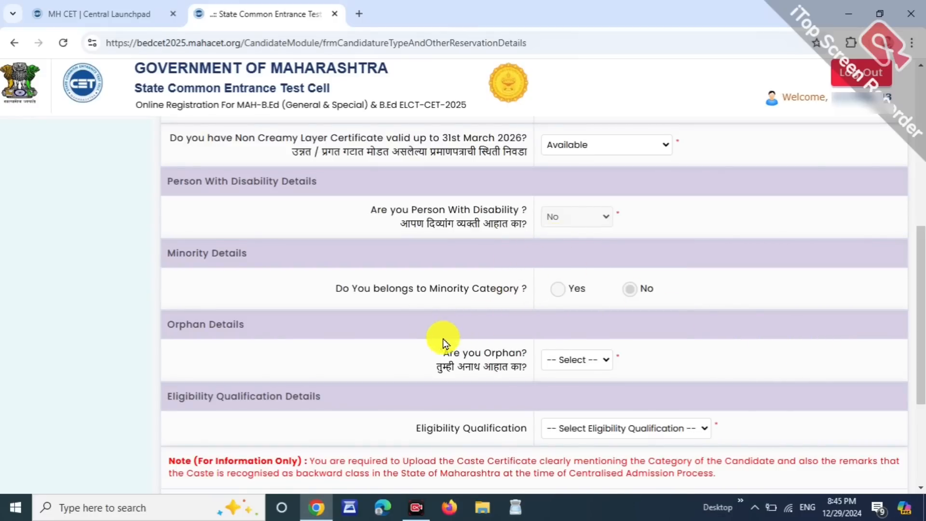
Step: Answer No to the orphan question, set eligibility qualification to Graduation, and save
left_click_drag(413, 289, 480, 285)
left_click_drag(427, 210, 488, 208)
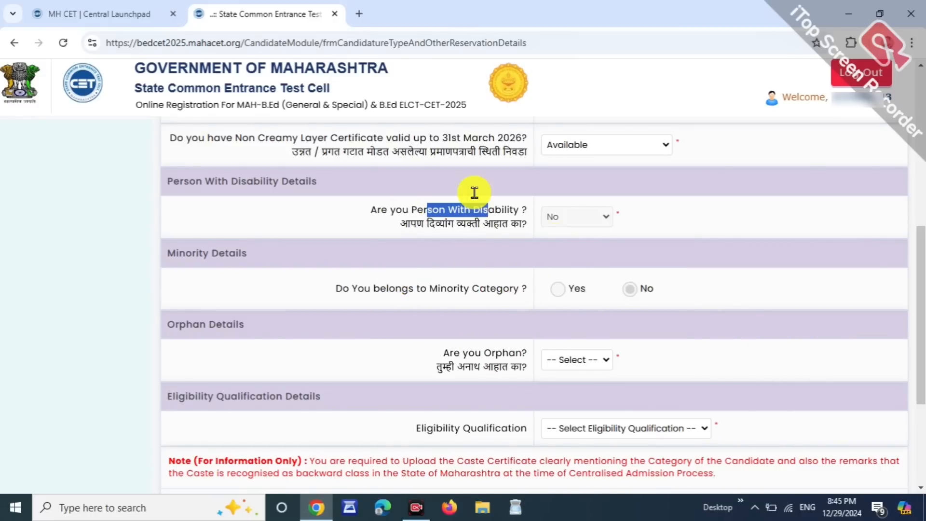
left_click(581, 363)
left_click(581, 414)
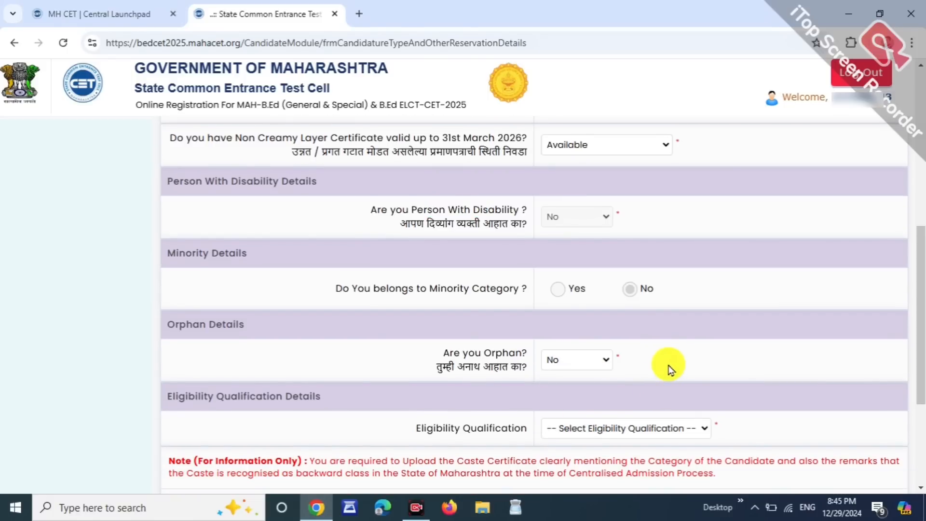
scroll(669, 369, "down", 4)
double_click(415, 239)
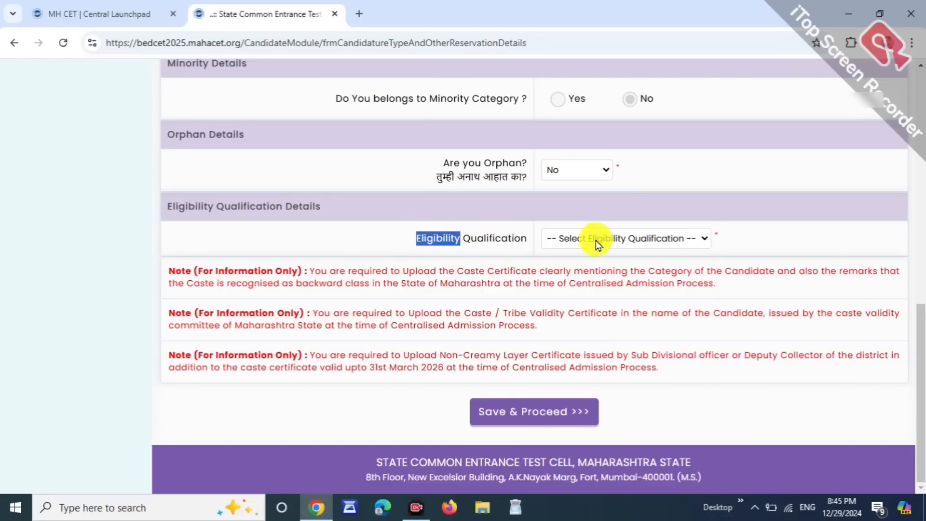
left_click(595, 239)
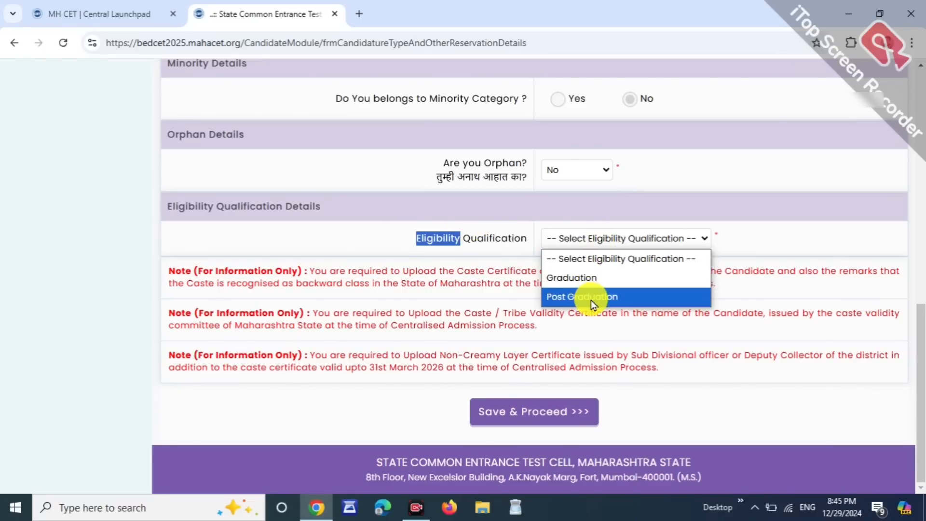
left_click(588, 278)
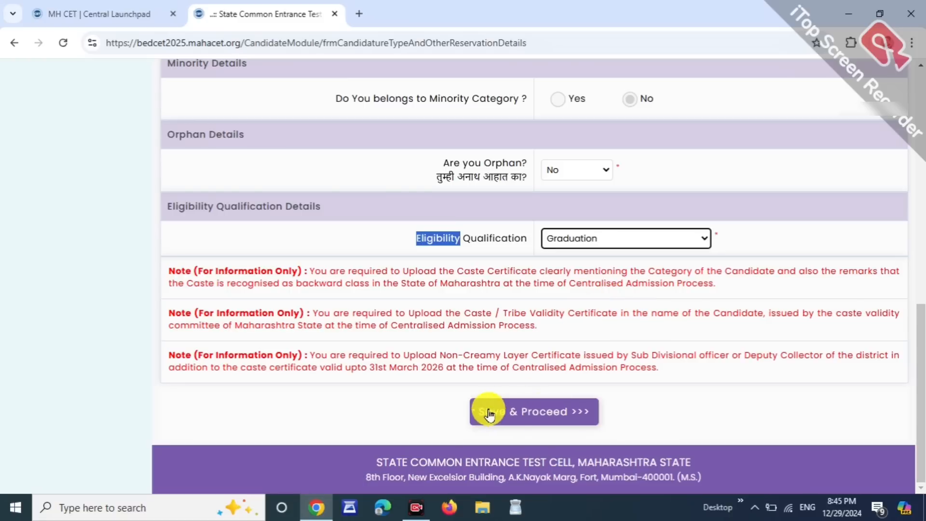
left_click(533, 414)
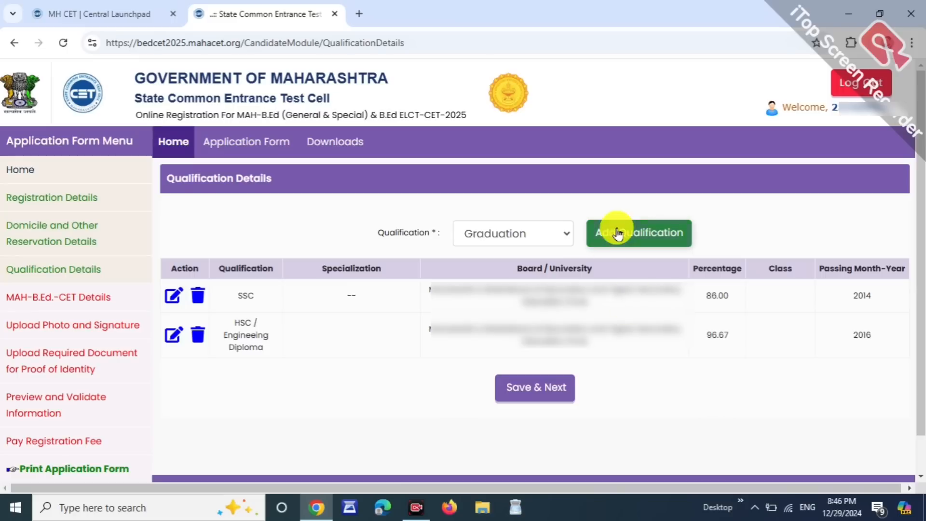
Step: Add a graduation qualification with degree B.A
left_click(634, 237)
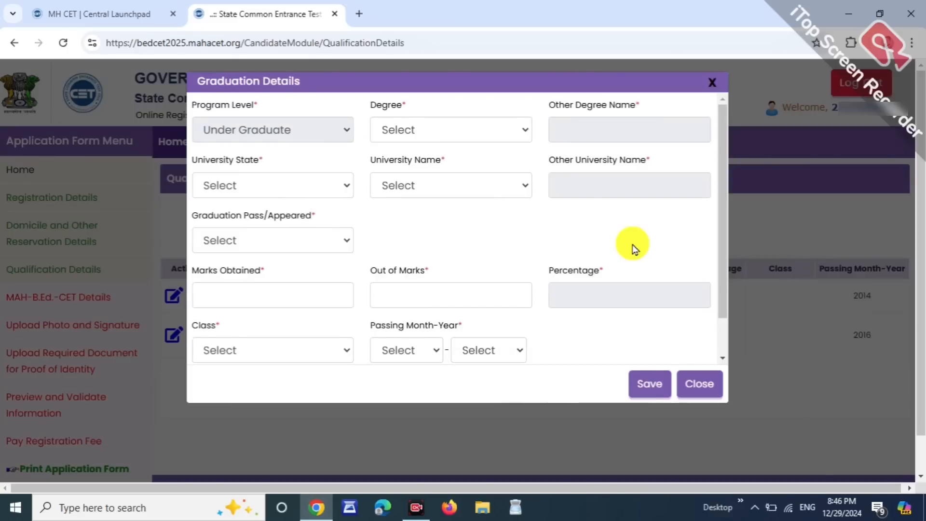
left_click(403, 128)
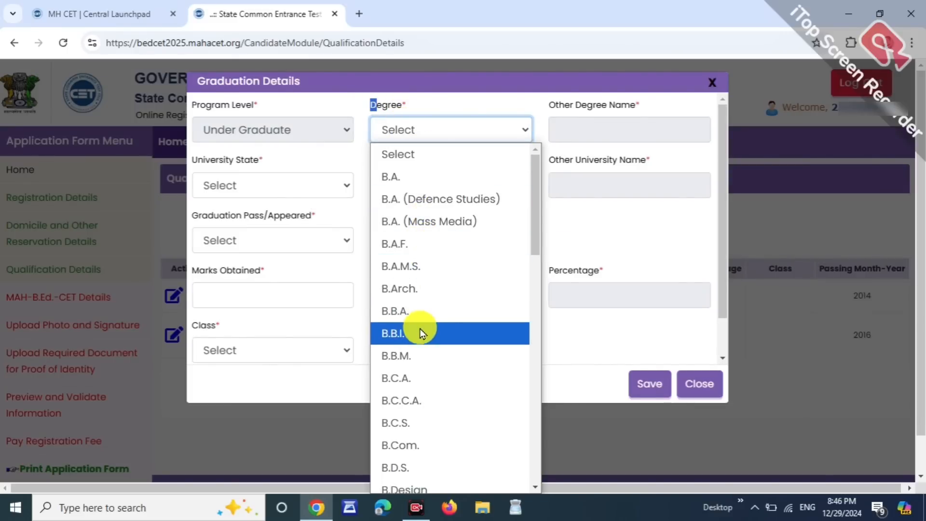
scroll(420, 332, "down", 10)
scroll(425, 341, "down", 4)
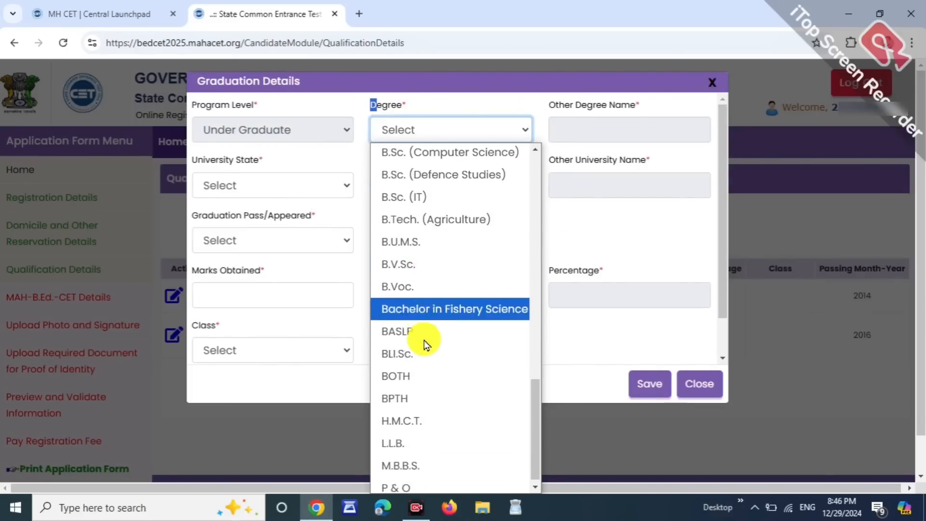
scroll(425, 392, "up", 20)
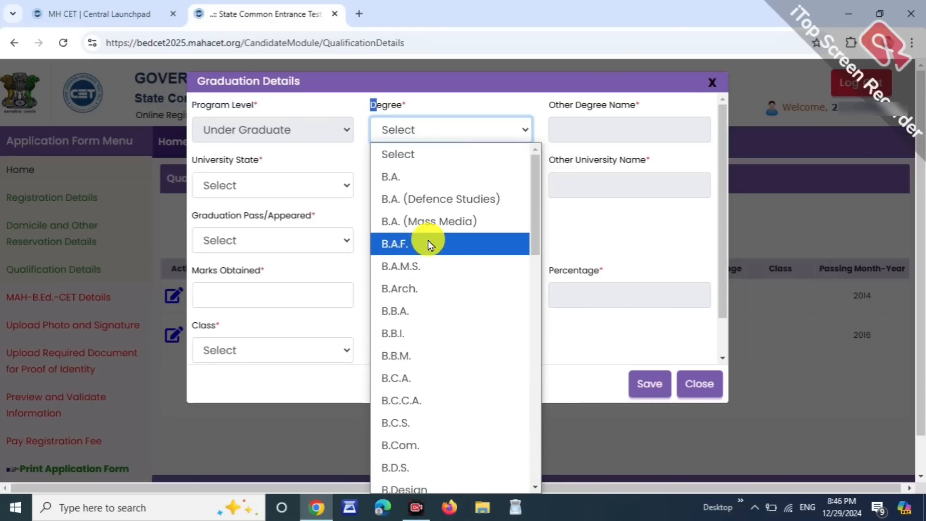
scroll(449, 386, "down", 5)
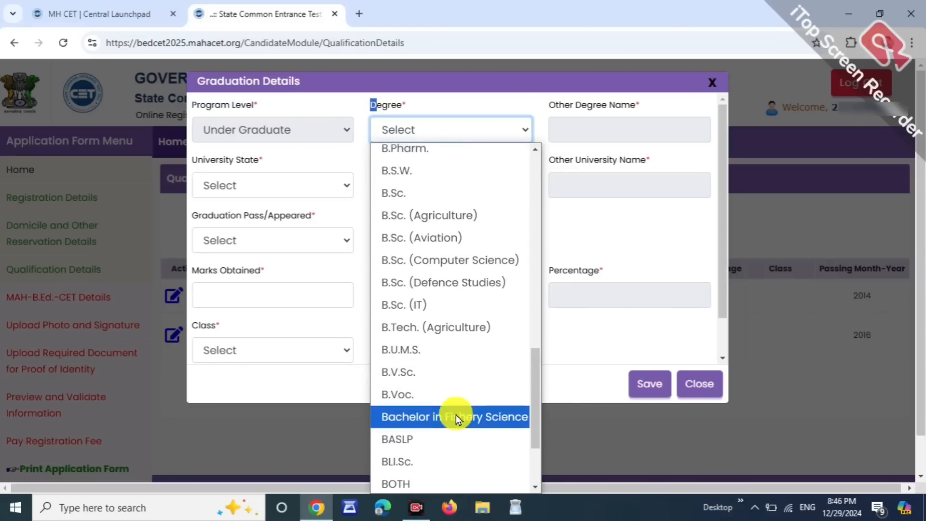
scroll(457, 429, "up", 6)
left_click(413, 176)
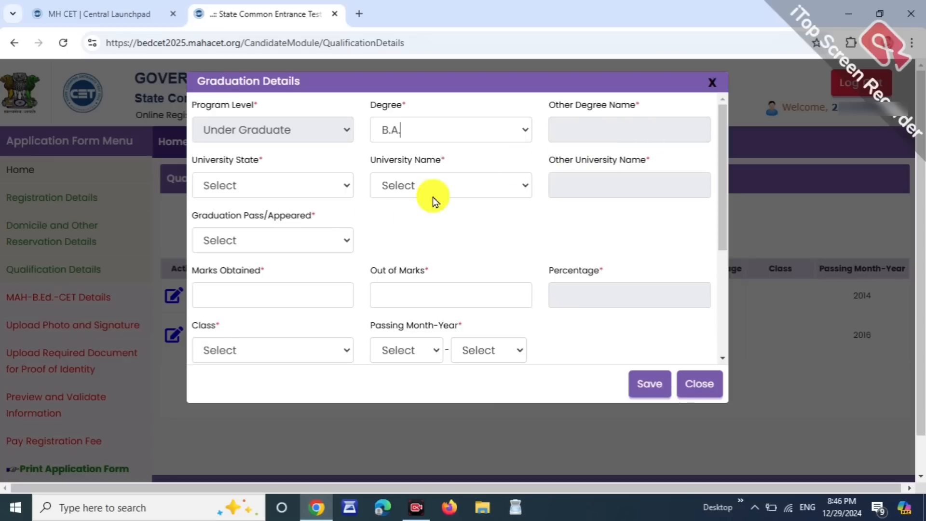
Step: Set university state to Maharashtra and university to Yashwantrao Chavan Maharashtra Open University
left_click(259, 186)
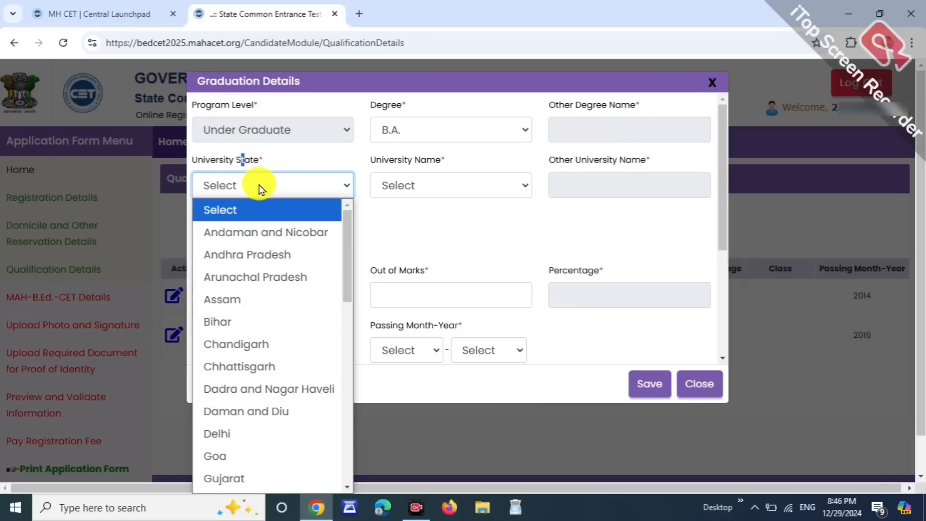
scroll(238, 341, "down", 5)
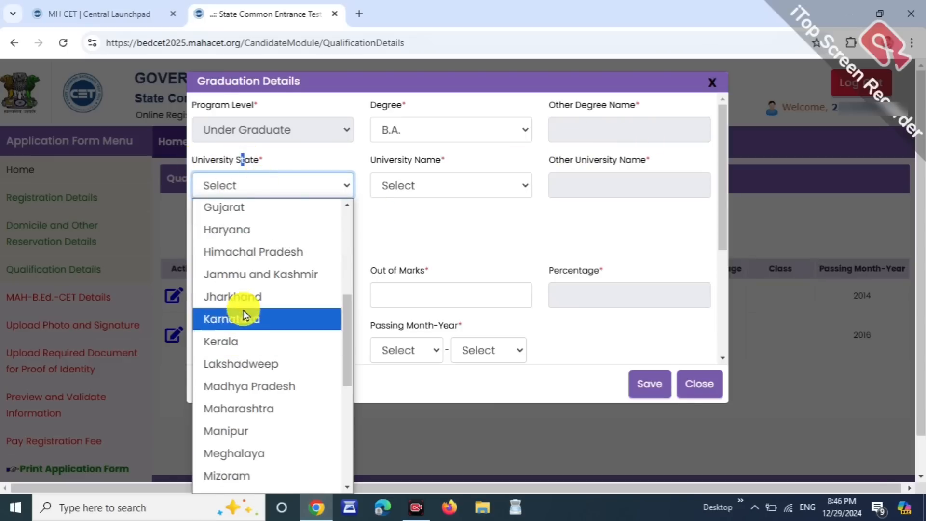
left_click(266, 415)
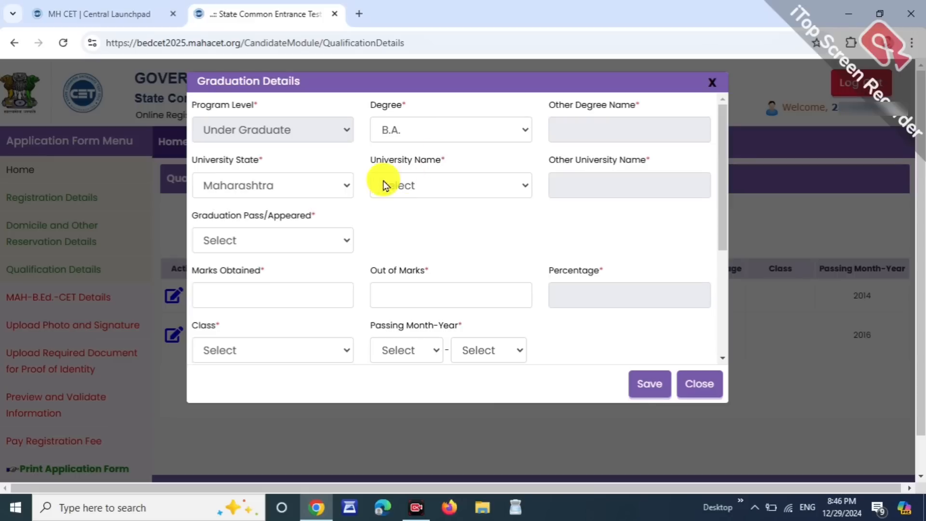
left_click_drag(378, 162, 422, 157)
left_click(413, 179)
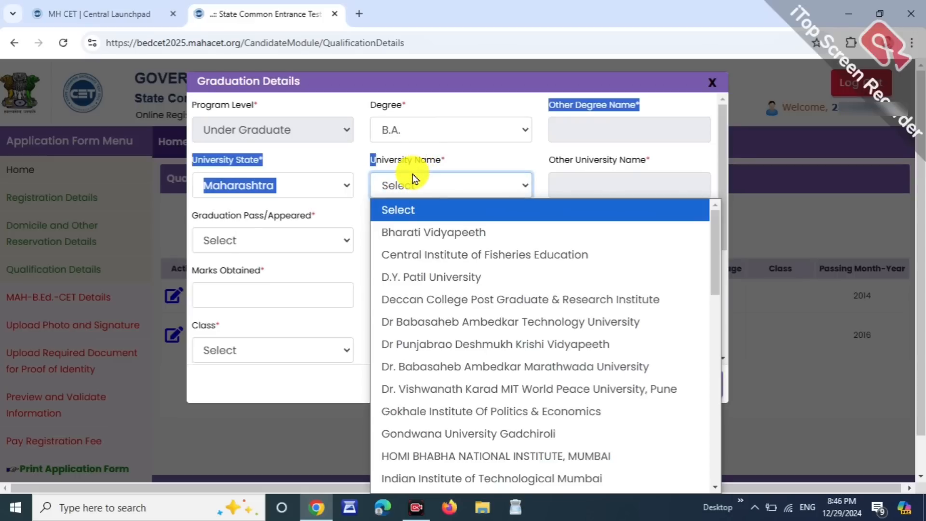
scroll(423, 317, "down", 3)
left_click(354, 323)
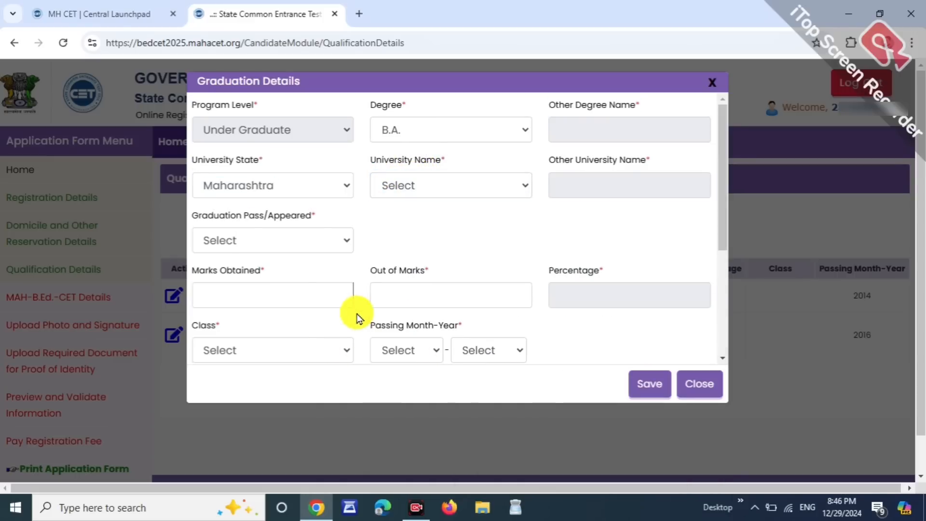
left_click(439, 186)
scroll(439, 241, "down", 4)
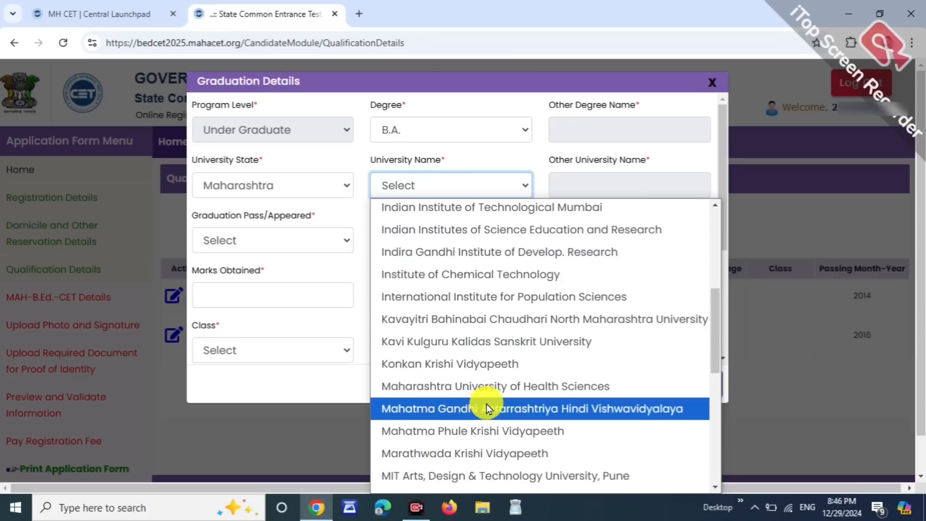
scroll(484, 376, "down", 6)
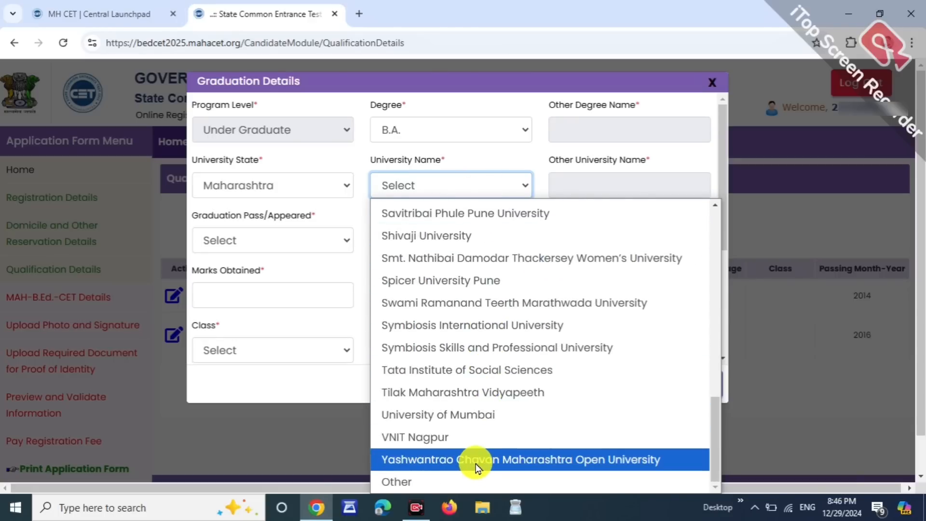
left_click(475, 464)
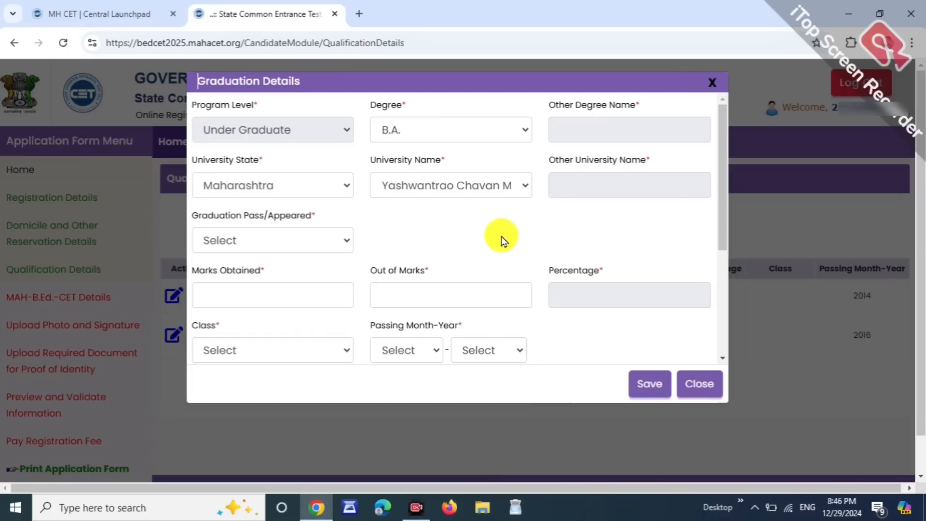
left_click_drag(557, 160, 530, 236)
Step: Mark graduation as Pass with 980 marks out of 1200, giving 81.67 percent
left_click(531, 237)
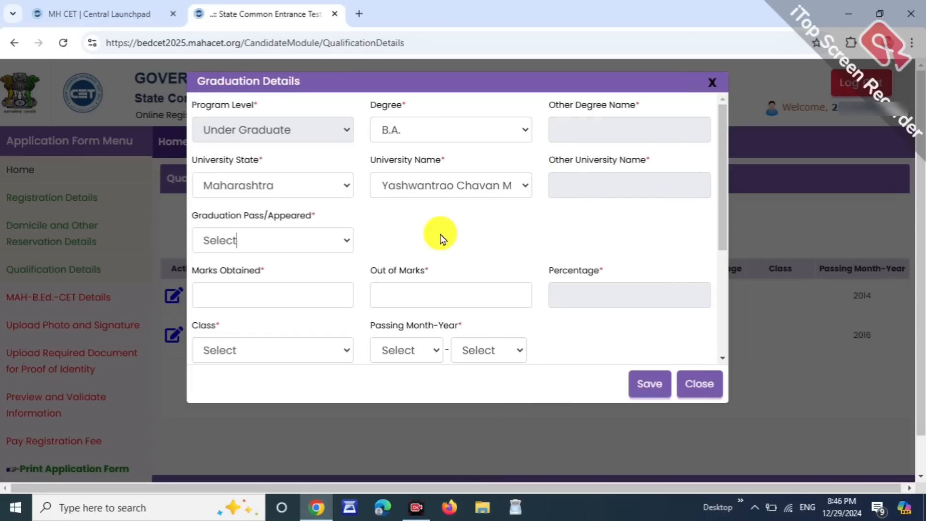
left_click_drag(193, 215, 259, 231)
left_click(267, 249)
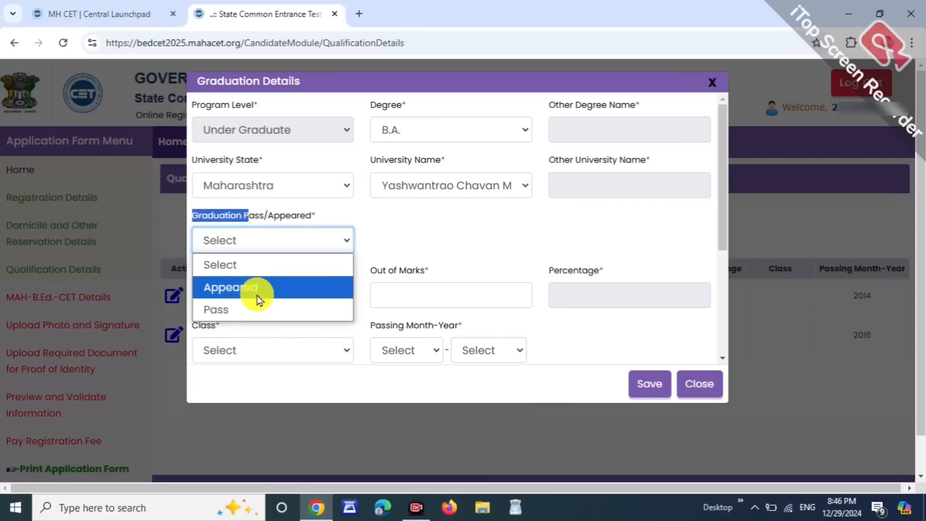
left_click(251, 317)
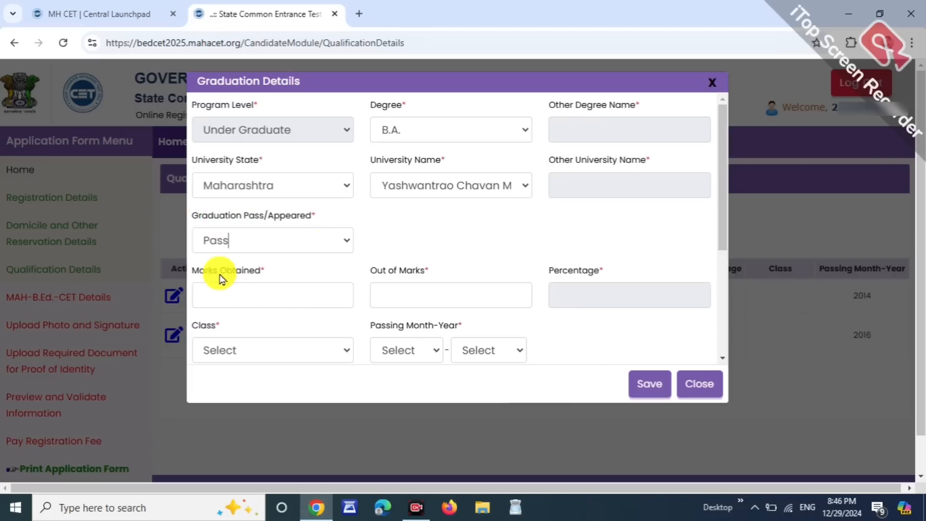
left_click(222, 287)
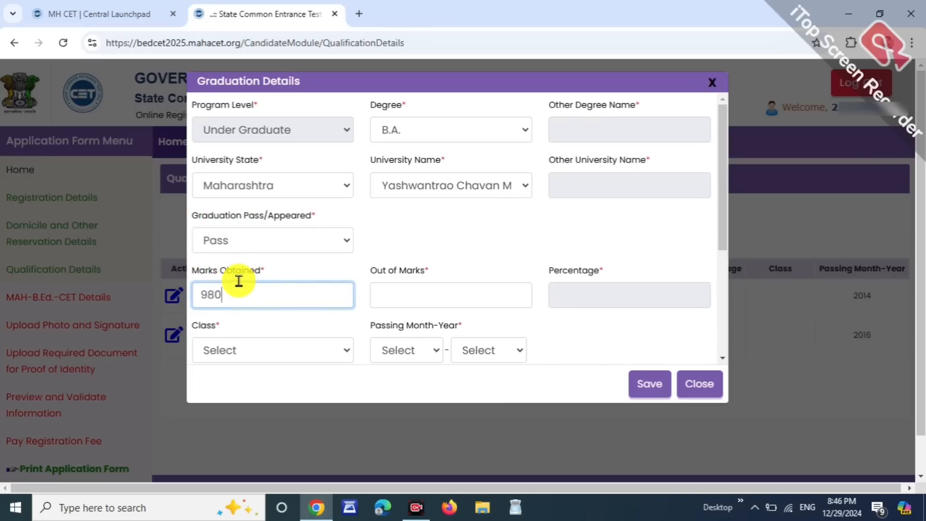
left_click(317, 243)
left_click(386, 251)
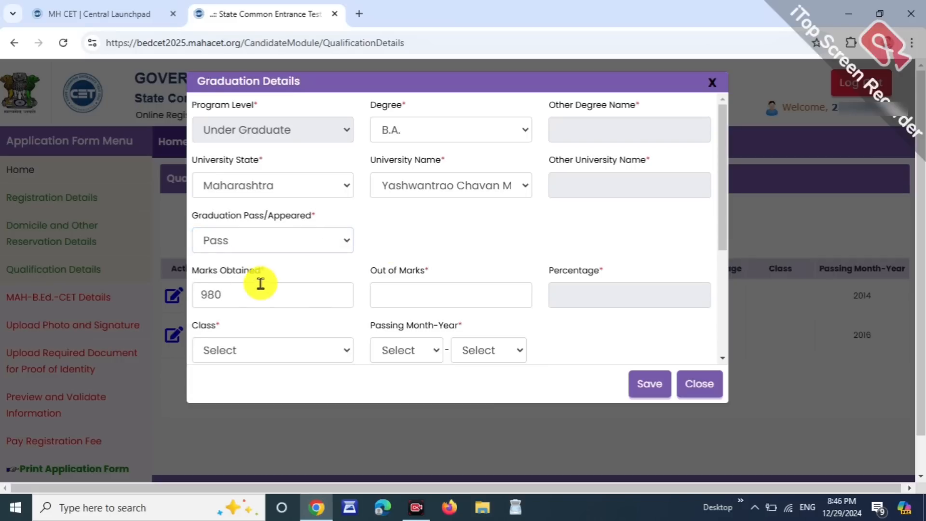
left_click_drag(372, 278, 393, 292)
left_click(394, 288)
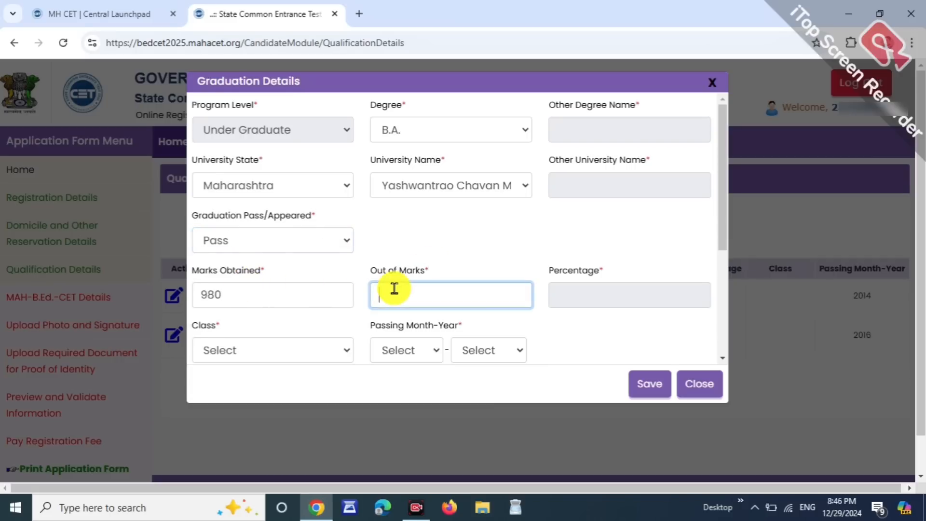
type("1200")
left_click(454, 256)
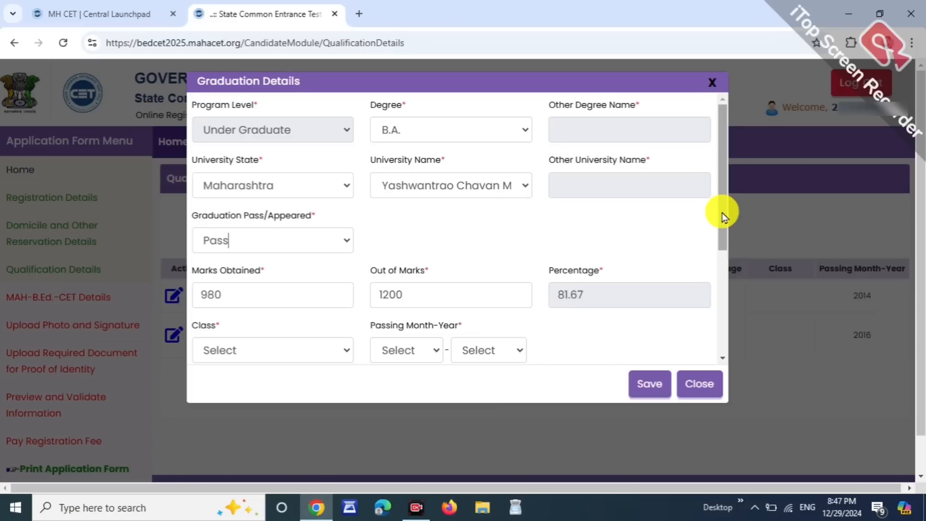
scroll(726, 216, "down", 3)
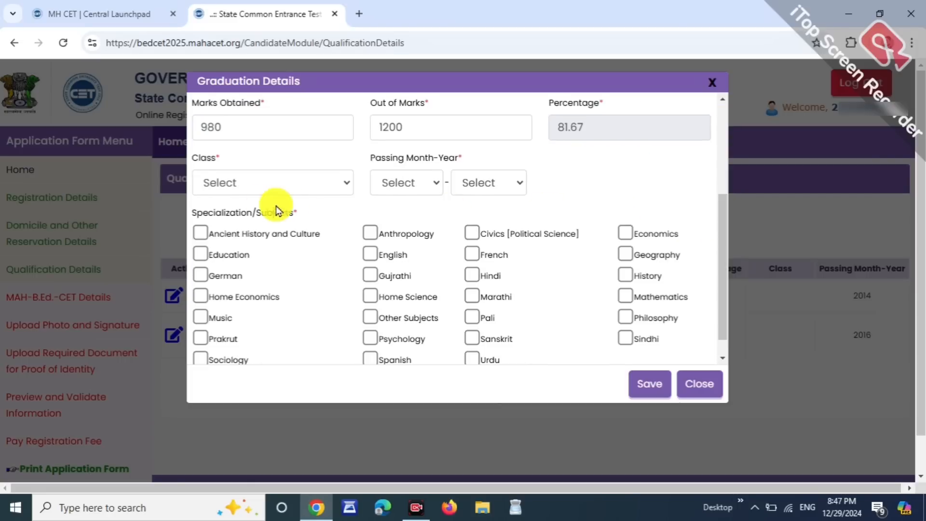
Step: Set class to First Division and passing month-year to May 2019
left_click_drag(186, 159, 219, 160)
left_click(231, 181)
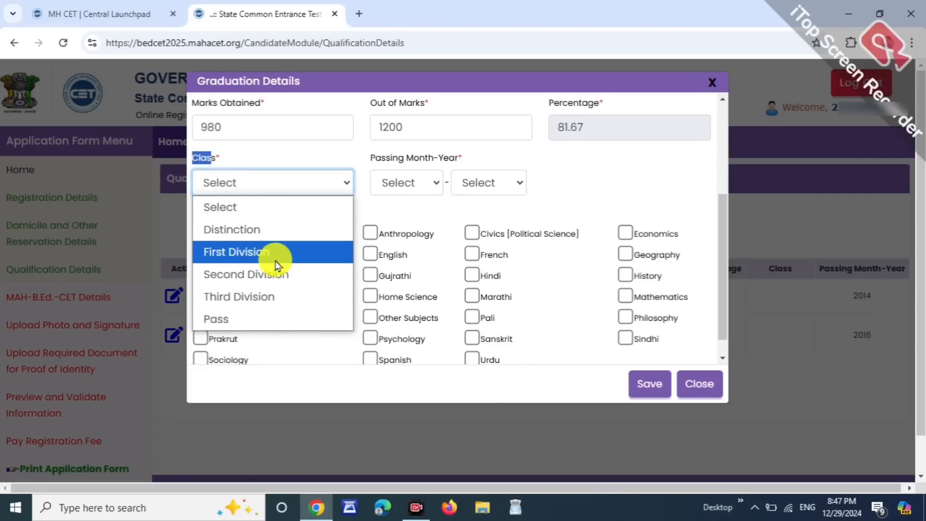
left_click(265, 251)
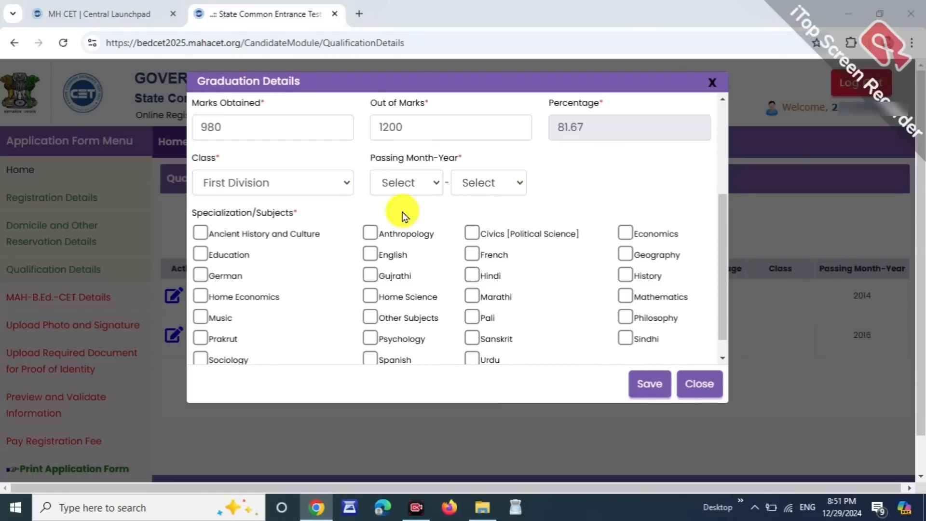
left_click(402, 187)
left_click(399, 316)
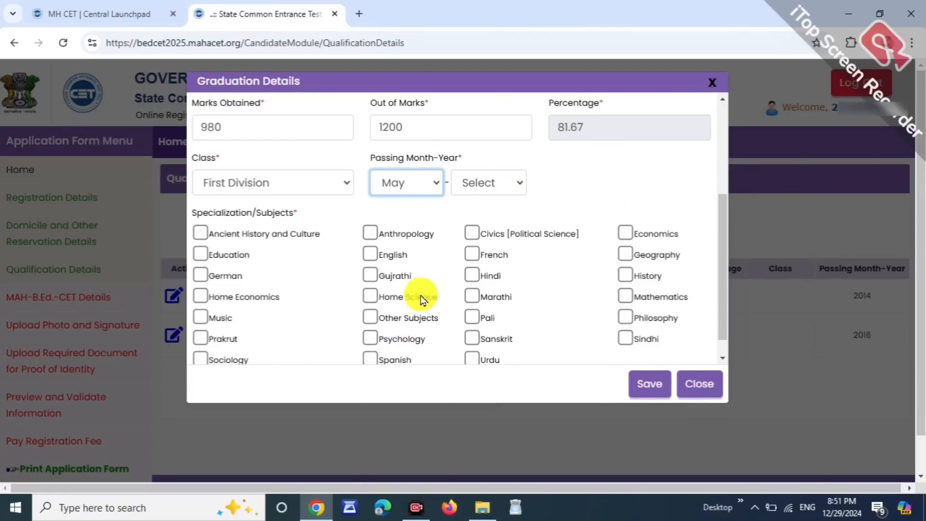
left_click(484, 193)
scroll(488, 418, "down", 8)
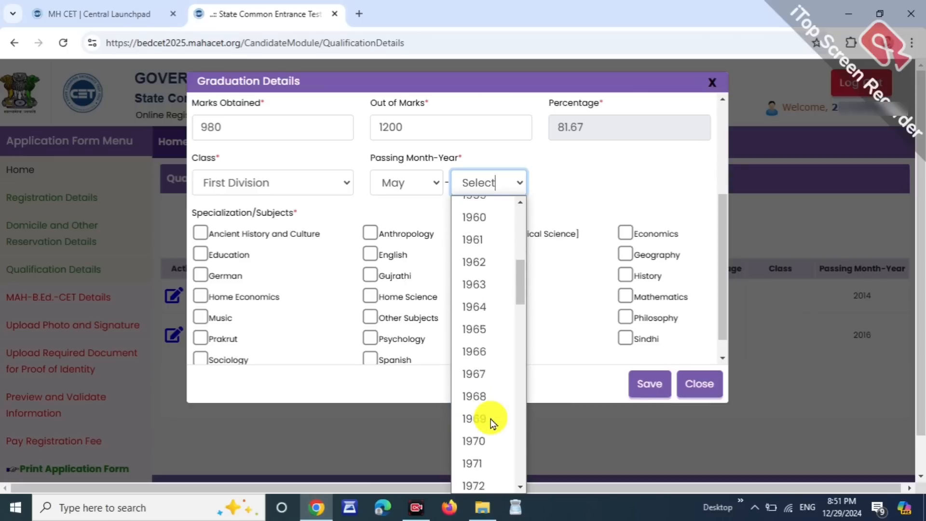
scroll(492, 424, "down", 15)
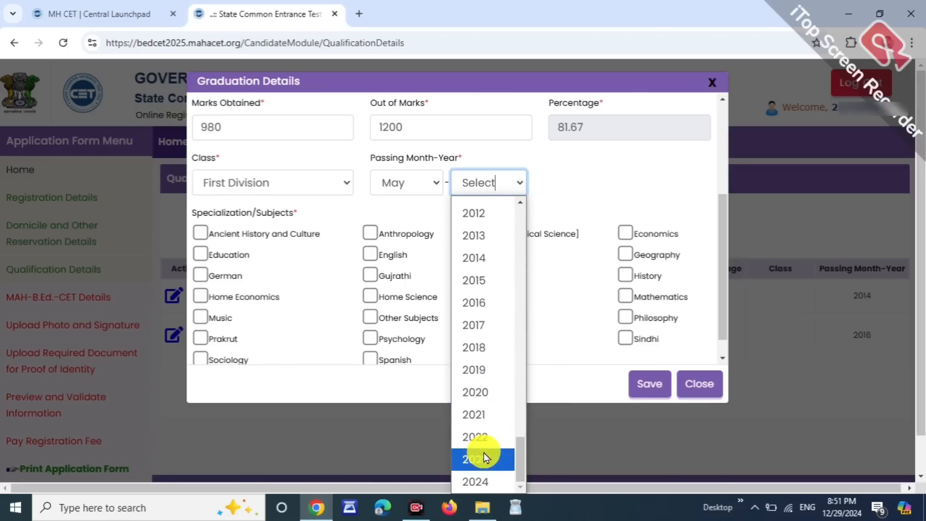
left_click(482, 370)
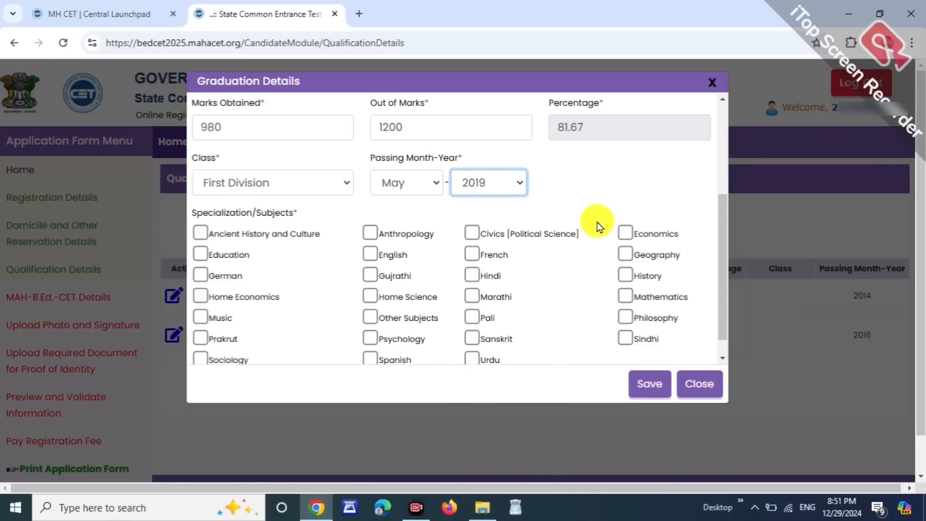
Step: Tick Marathi as a specialization subject alongside History and save the graduation entry
scroll(559, 213, "down", 1)
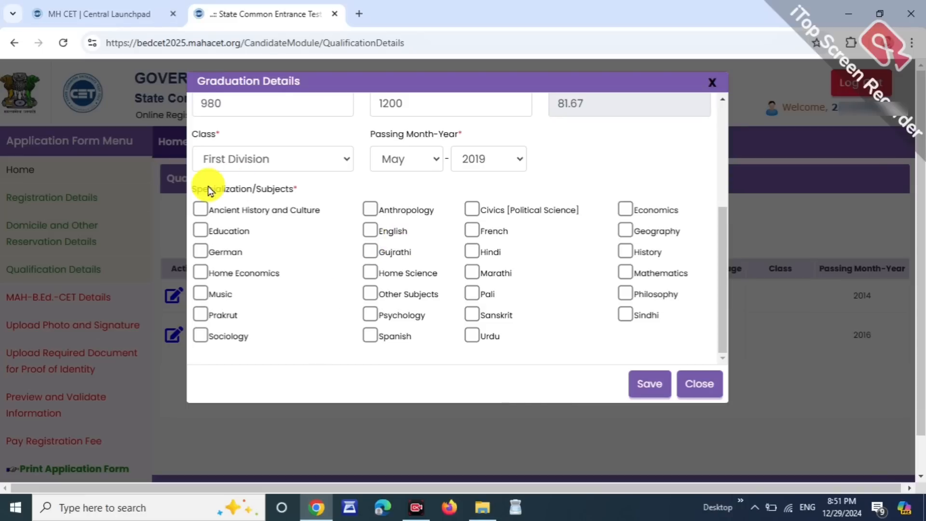
left_click_drag(209, 189, 203, 190)
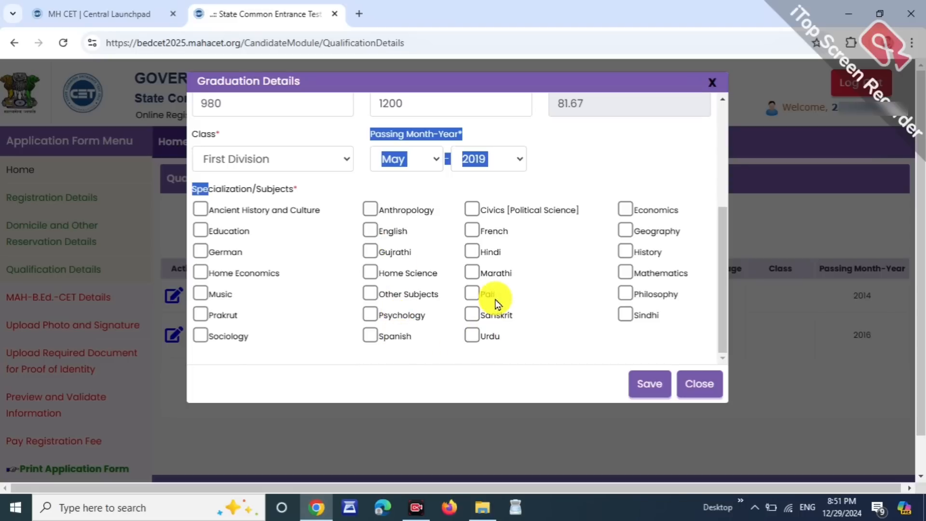
left_click(545, 181)
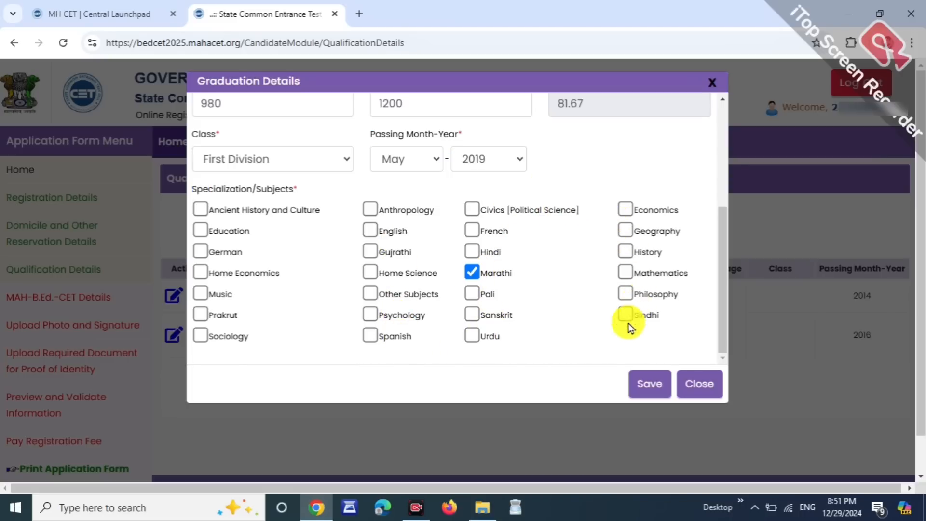
left_click(643, 391)
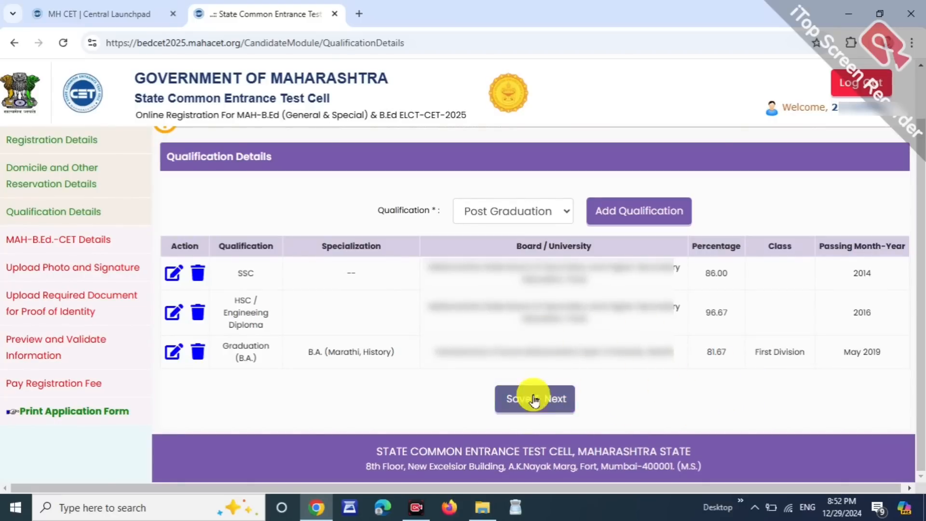
Step: Answer No to both the English-medium and special education college questions
left_click(511, 411)
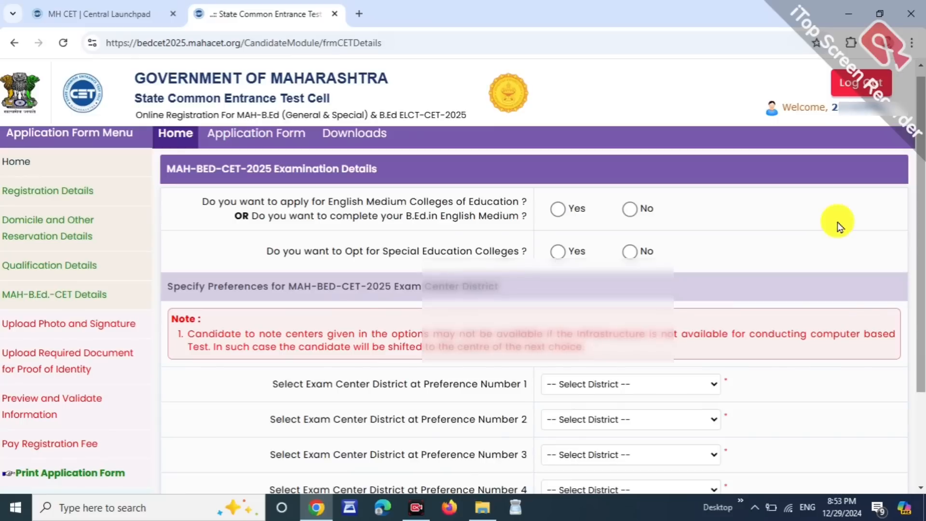
left_click(630, 209)
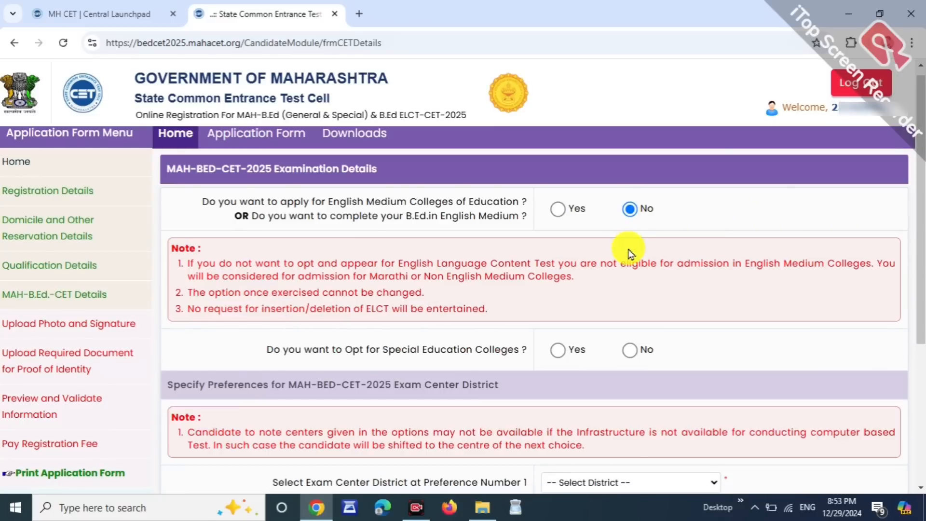
scroll(603, 290, "down", 2)
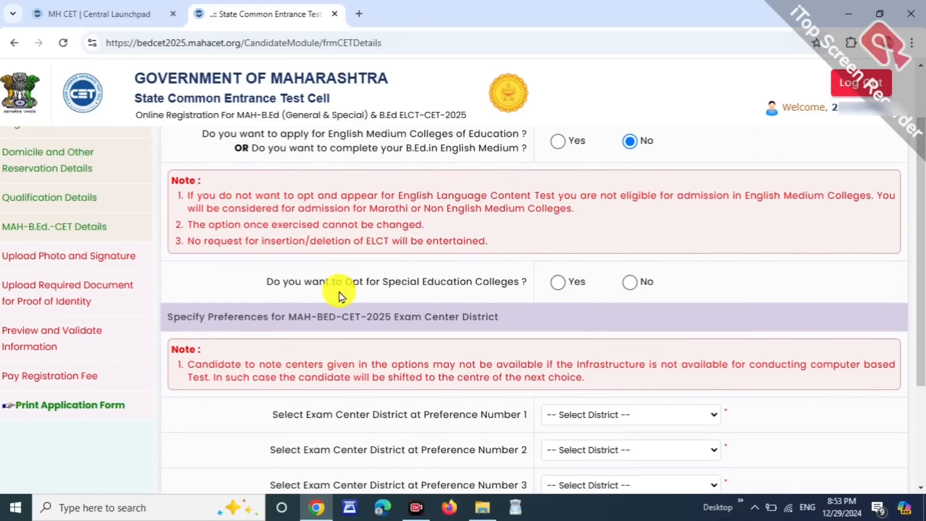
left_click_drag(337, 282, 513, 300)
left_click(629, 285)
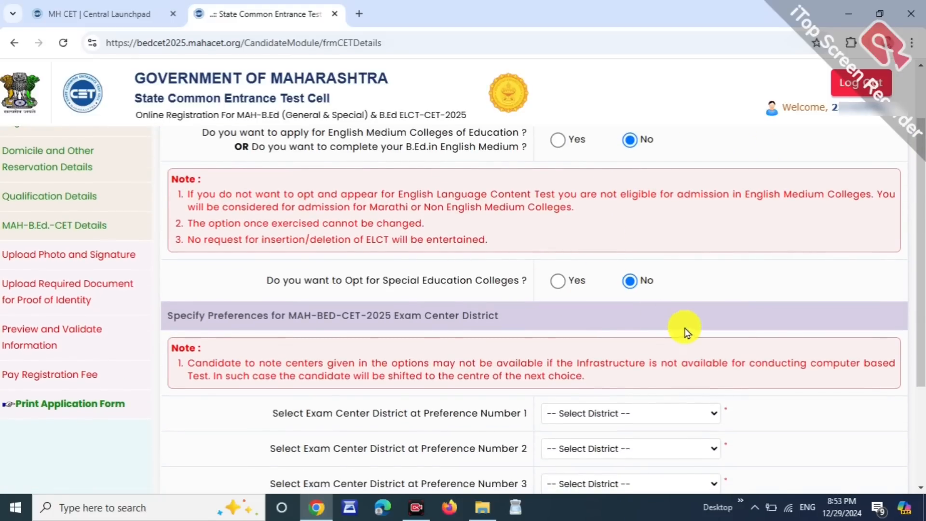
scroll(683, 328, "down", 3)
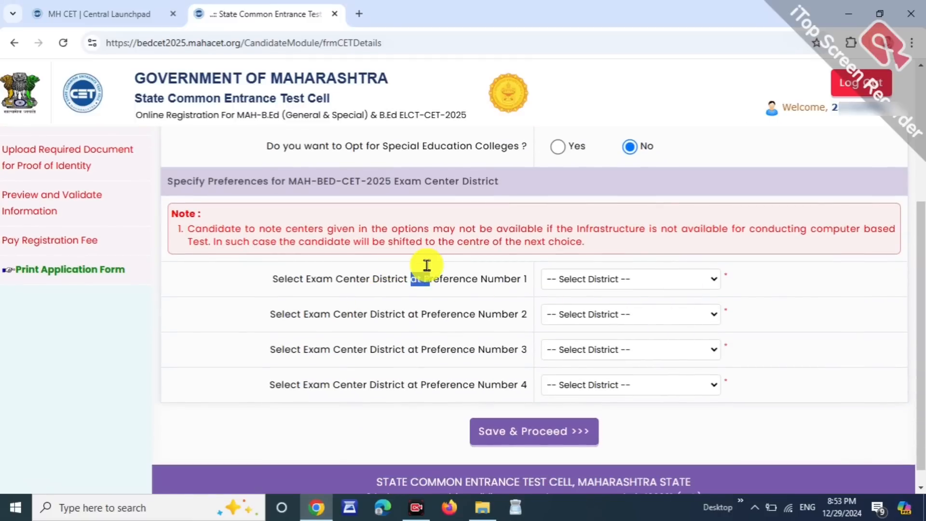
left_click_drag(412, 278, 532, 293)
Step: Set exam centre preferences 1–4 to Chhatrapati Sambhajinagar, Buldhana, Amravati and Akola
left_click(600, 282)
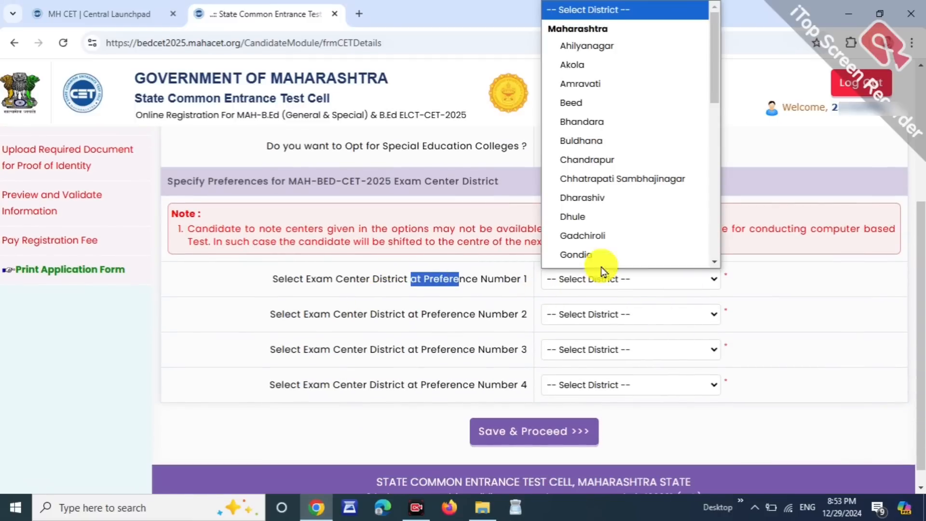
left_click(589, 129)
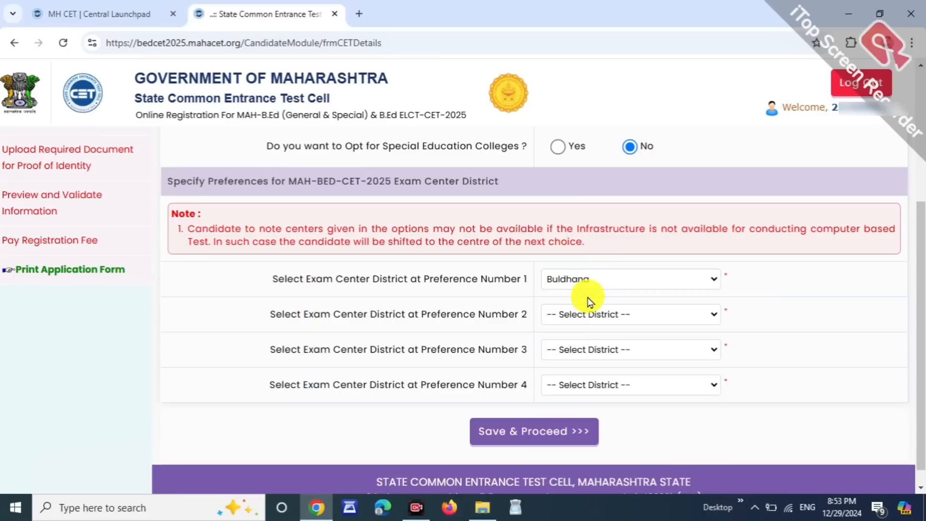
left_click(588, 294)
left_click(583, 178)
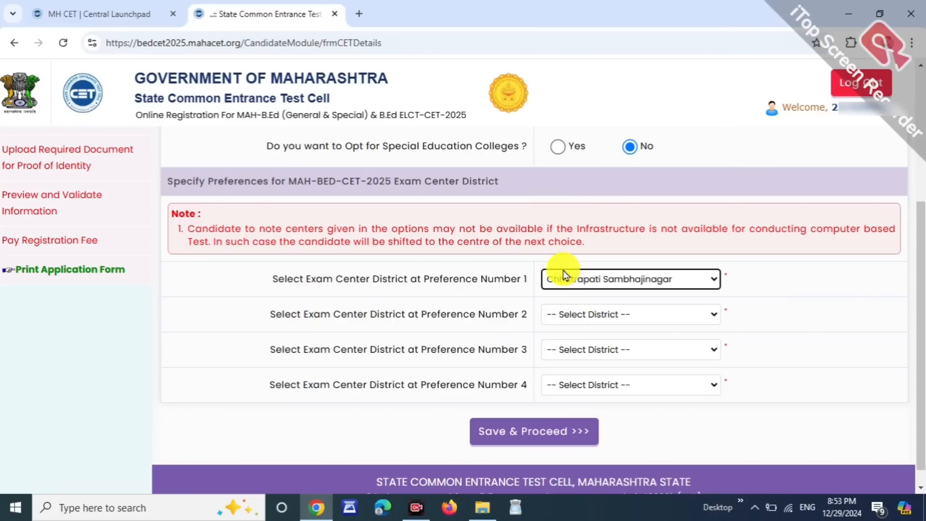
left_click(588, 321)
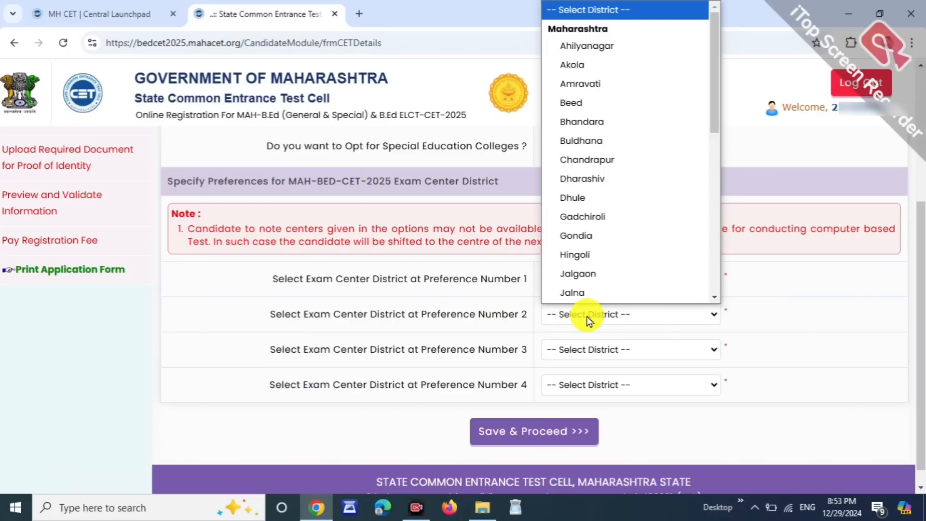
left_click(614, 141)
left_click(569, 356)
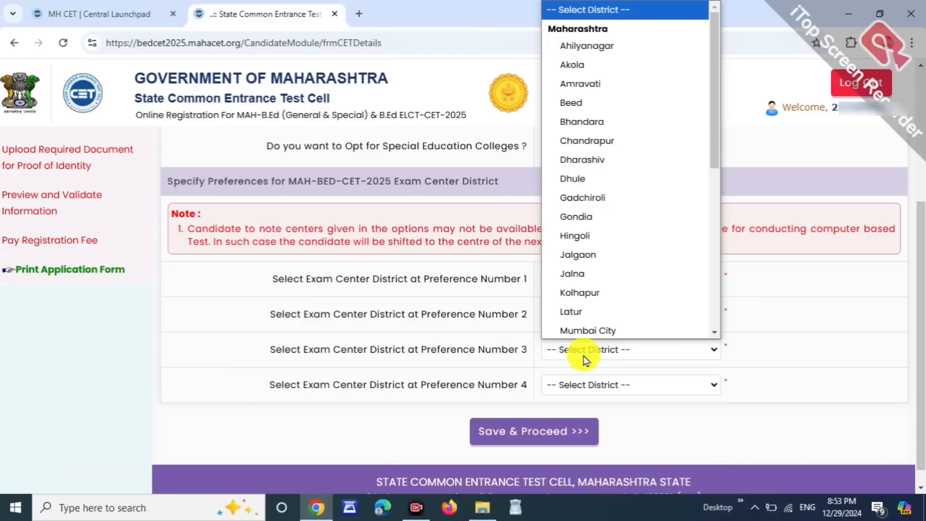
left_click(591, 83)
left_click(565, 385)
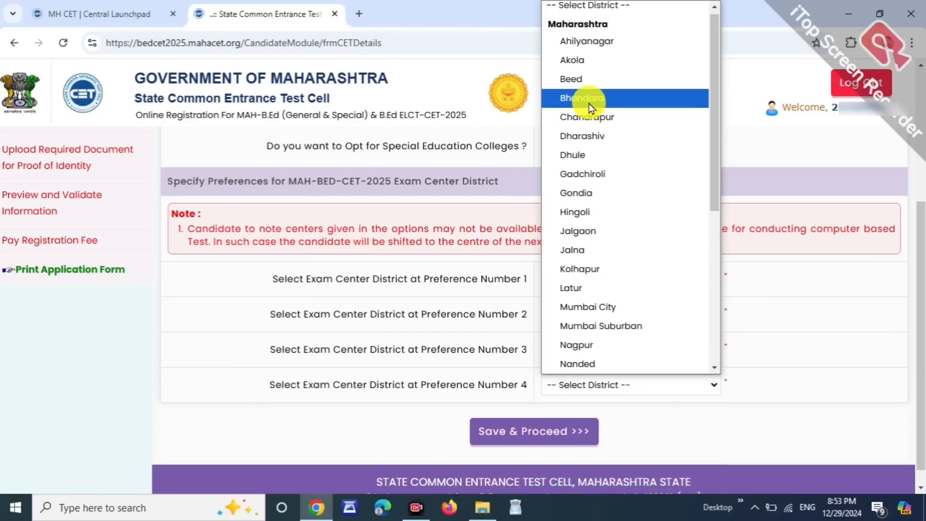
scroll(590, 177, "down", 5)
scroll(593, 314, "up", 5)
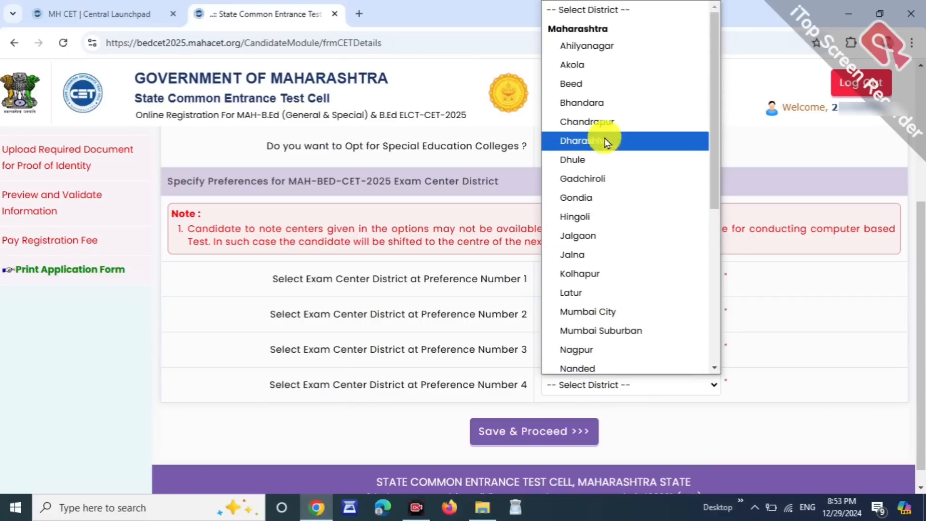
left_click(603, 68)
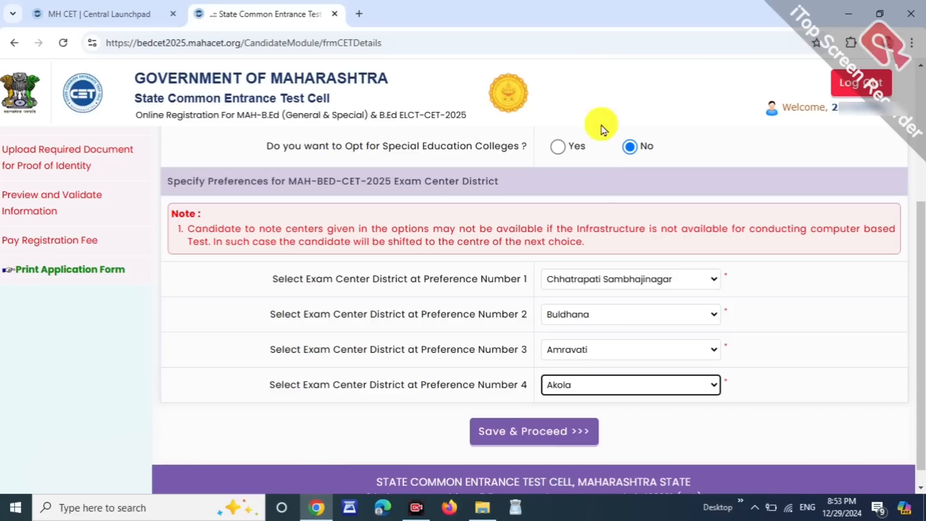
Step: Save exam details and select Photograph as the upload type
left_click(518, 443)
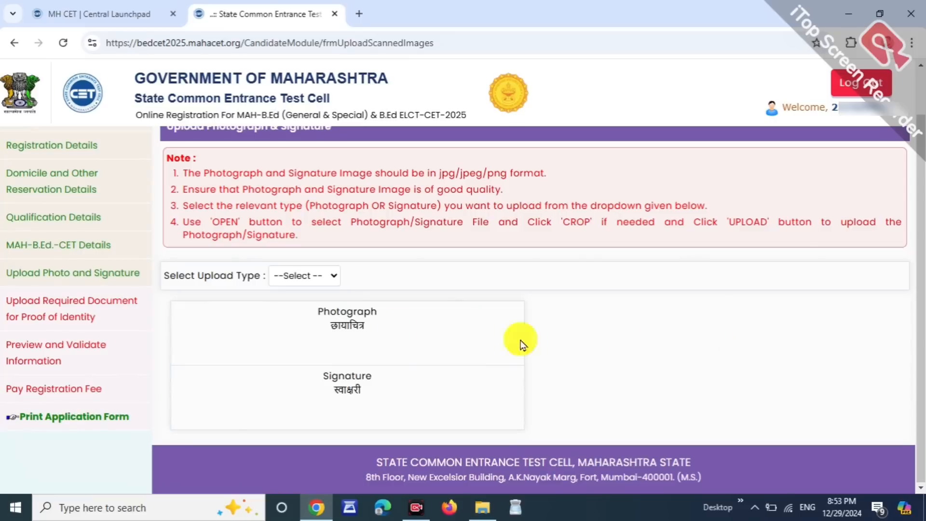
left_click_drag(175, 276, 210, 275)
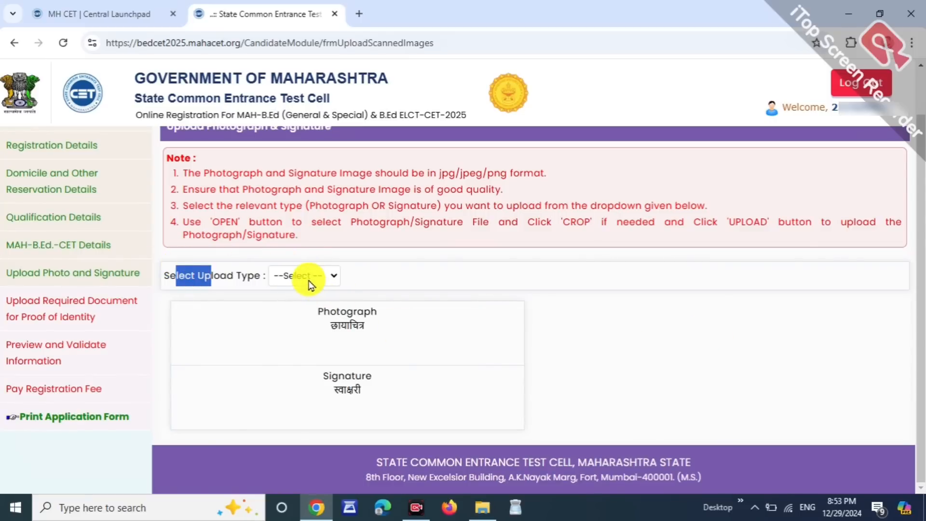
left_click(308, 280)
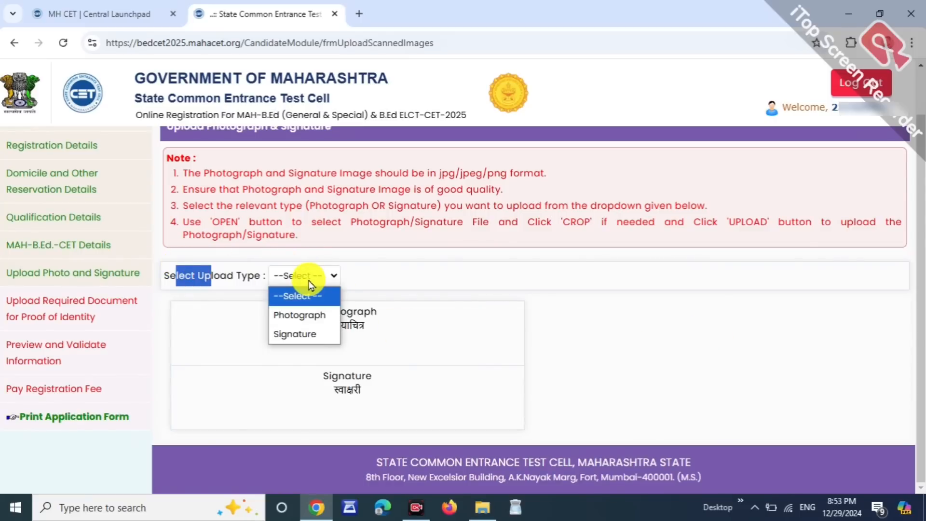
left_click(307, 315)
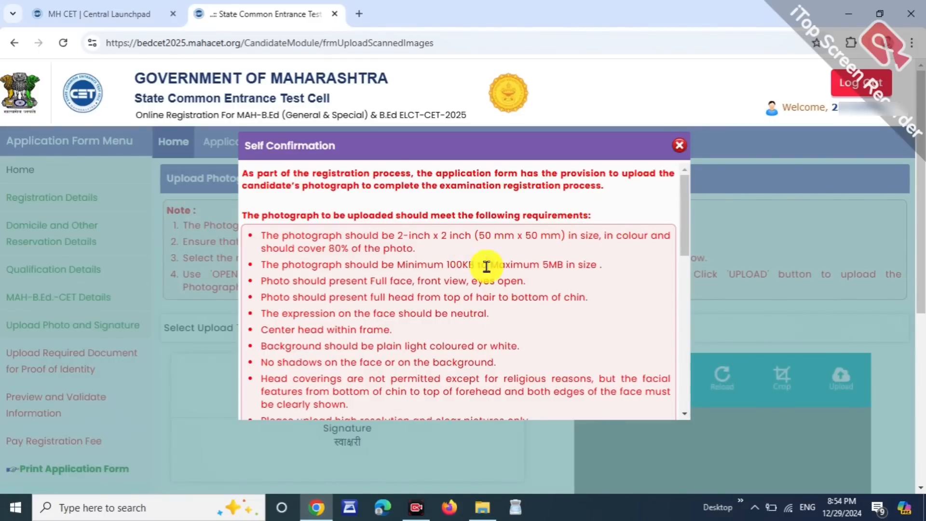
Step: Agree to the photograph guidelines and upload the cropped photograph
scroll(435, 276, "down", 4)
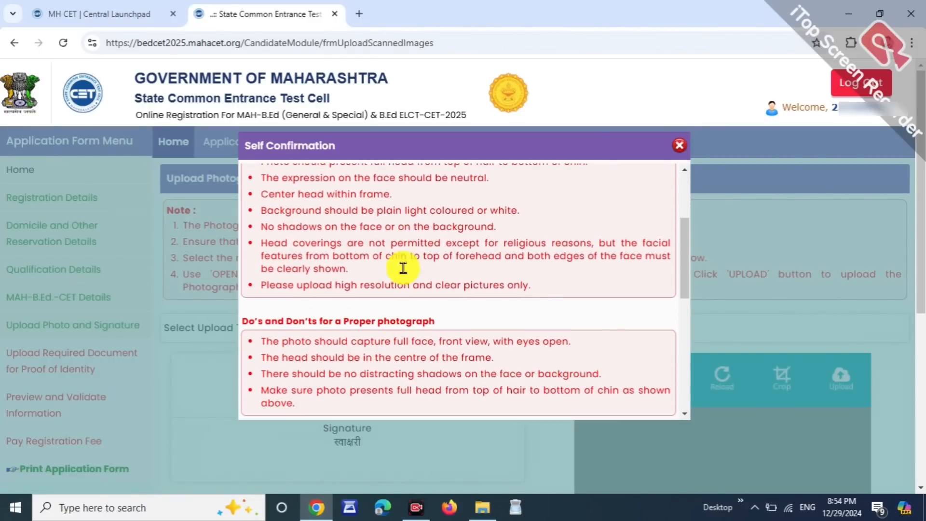
scroll(446, 296, "down", 4)
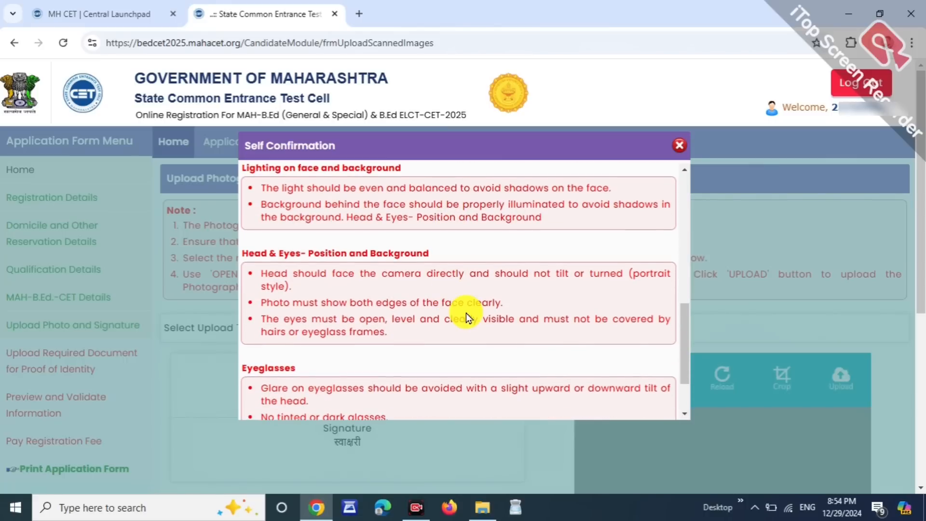
scroll(458, 309, "down", 2)
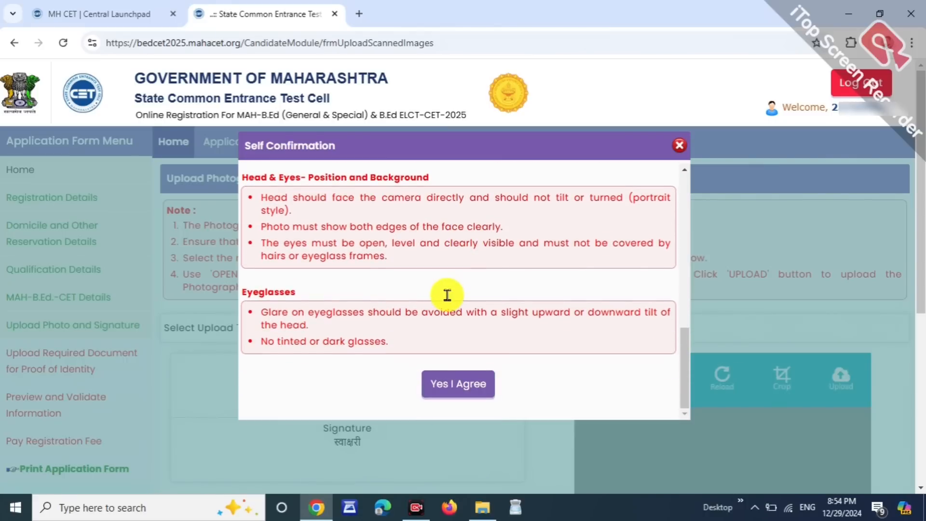
left_click(451, 385)
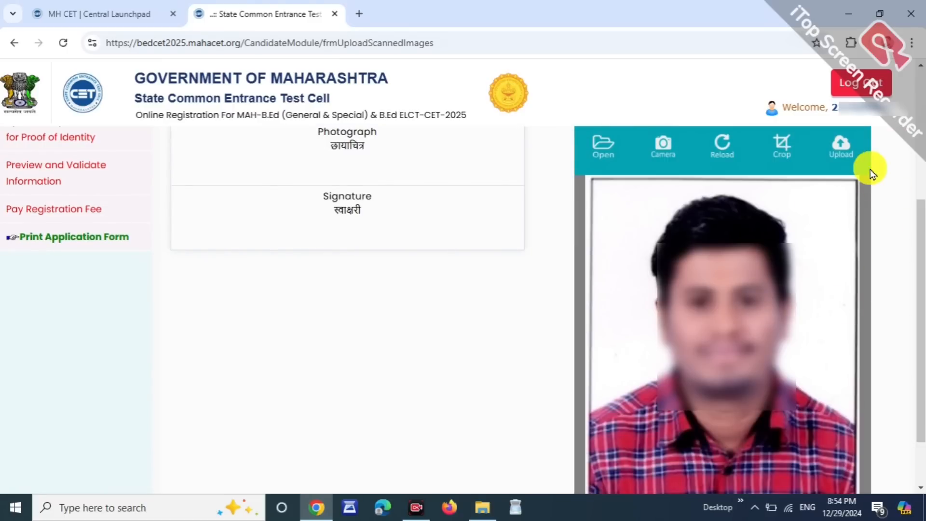
left_click(846, 151)
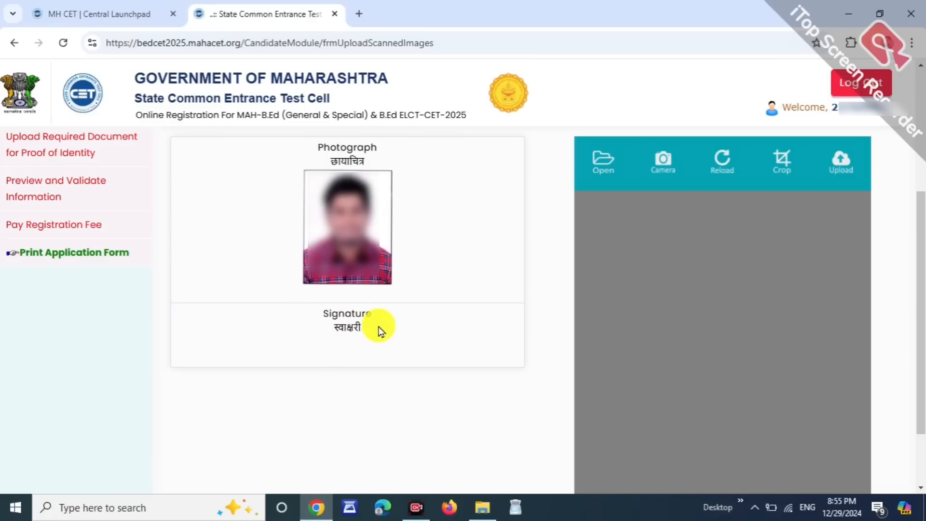
scroll(711, 215, "up", 2)
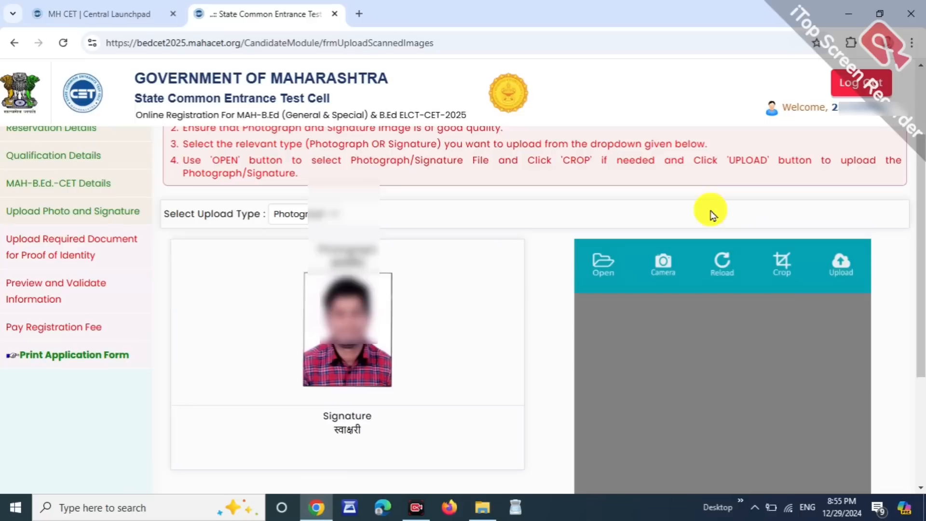
Step: Select Signature as the upload type, load the signature image, and upload it
left_click(296, 214)
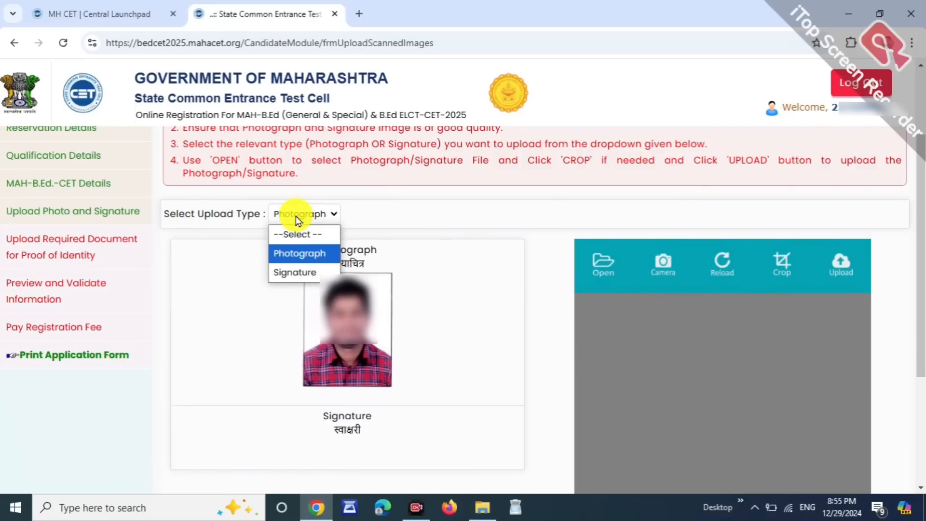
left_click(295, 272)
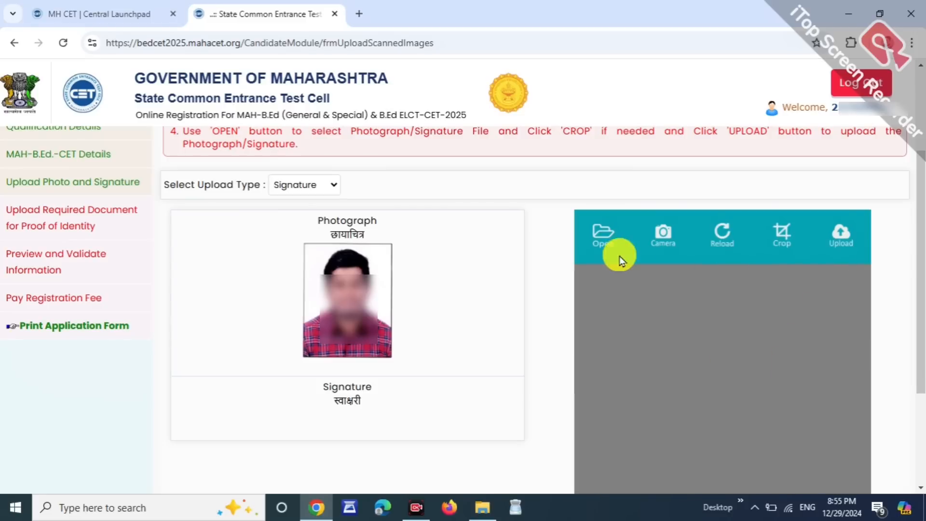
left_click(603, 236)
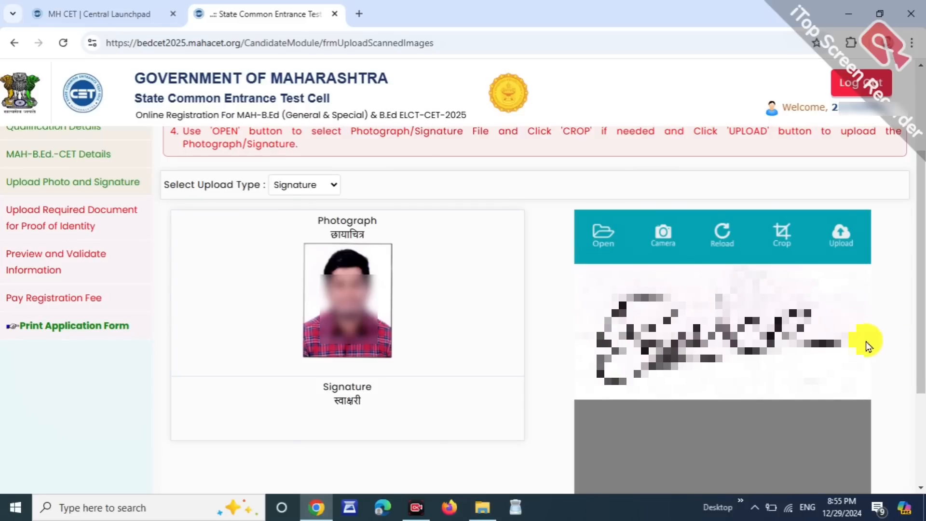
left_click(832, 239)
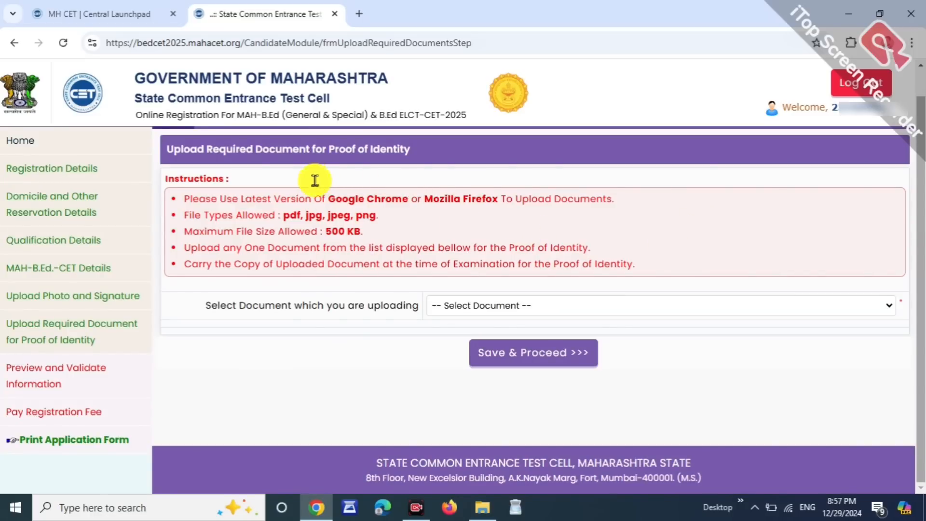
Step: Choose Aadhaar Card as the proof-of-identity document after noting the allowed file types
left_click_drag(283, 216, 369, 215)
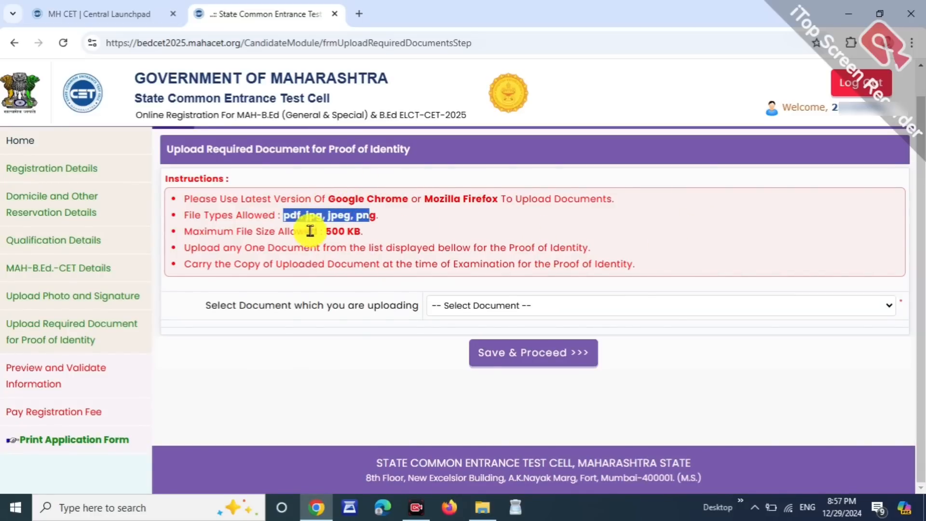
left_click_drag(322, 248, 184, 248)
left_click(493, 298)
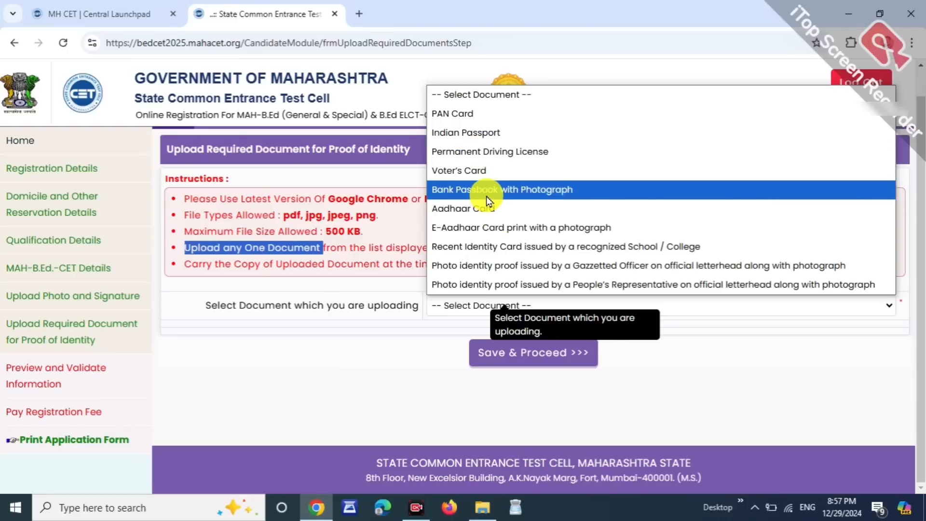
left_click(531, 208)
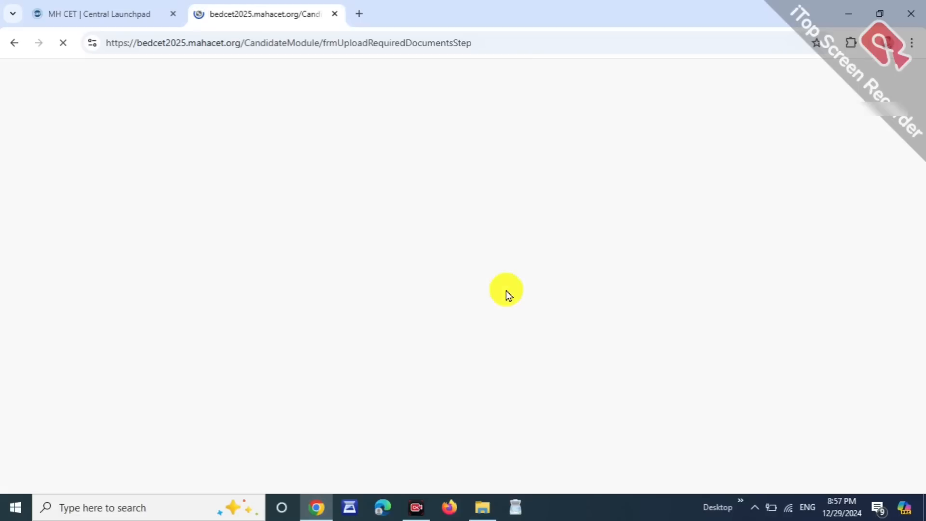
Step: Upload the Aadhaar Card PDF, then save and proceed to the application preview
scroll(517, 312, "down", 1)
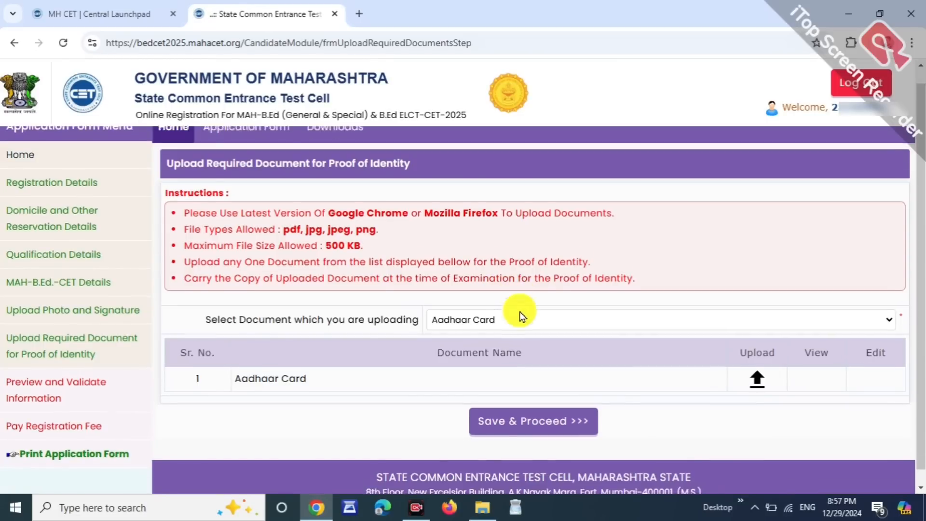
left_click(745, 365)
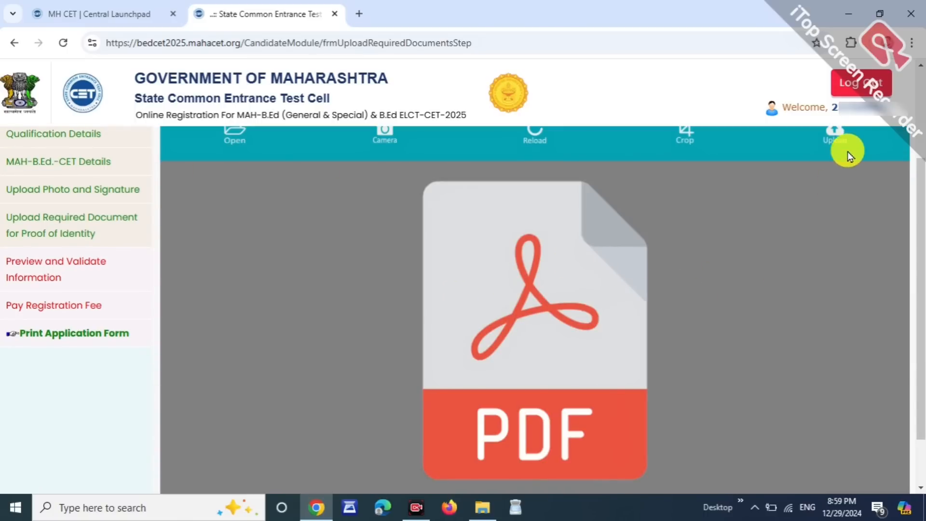
left_click(834, 140)
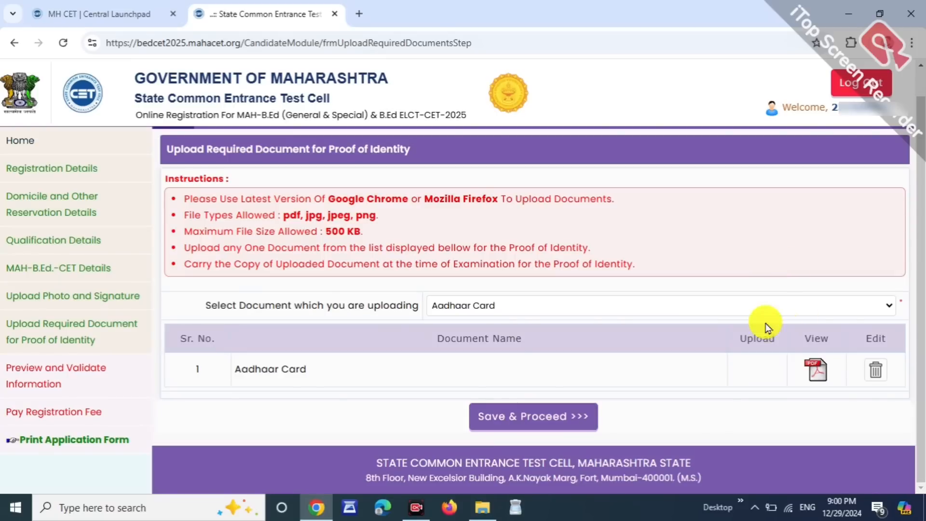
left_click(488, 415)
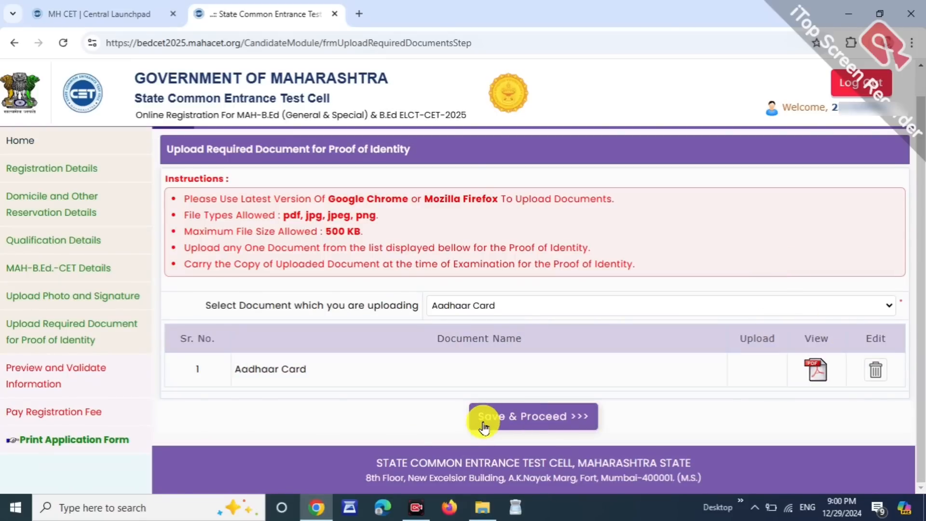
Step: Review the full application preview, proceed for payment, and confirm Yes in Self Confirmation
scroll(549, 314, "down", 10)
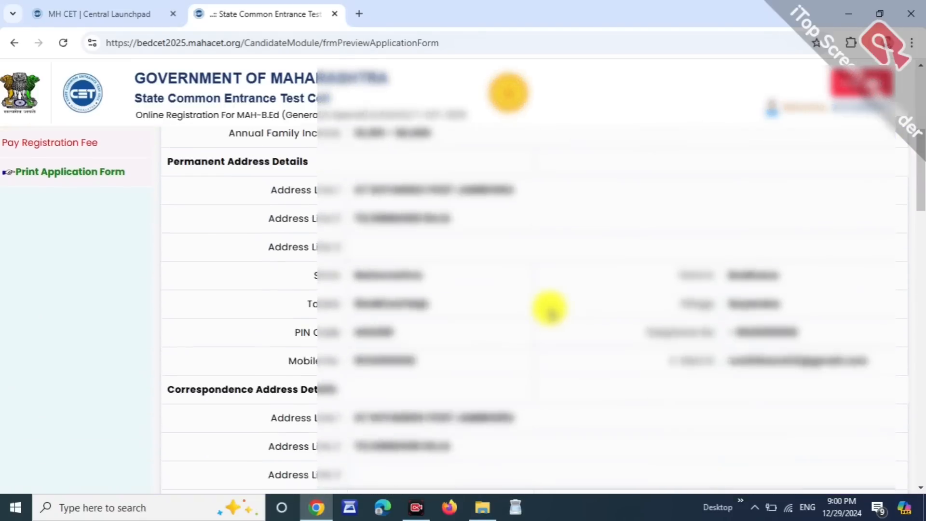
scroll(550, 309, "down", 10)
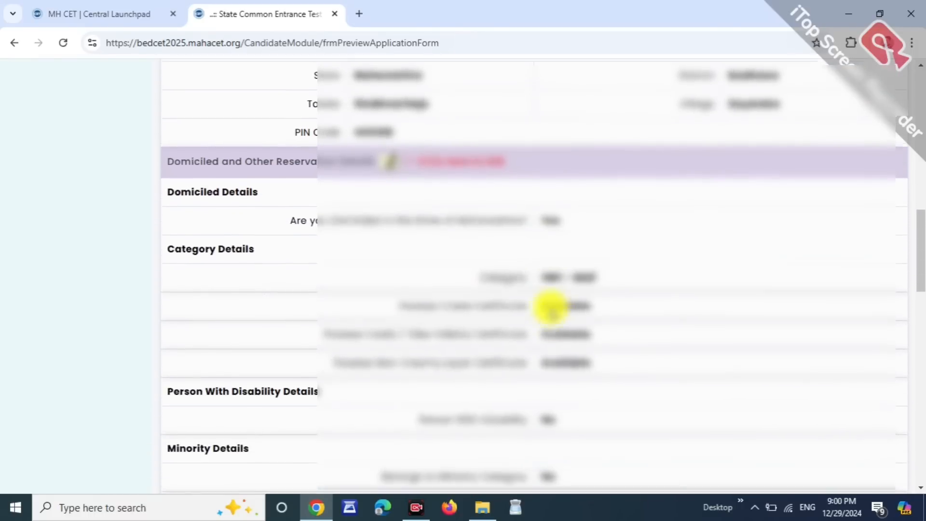
scroll(551, 309, "down", 10)
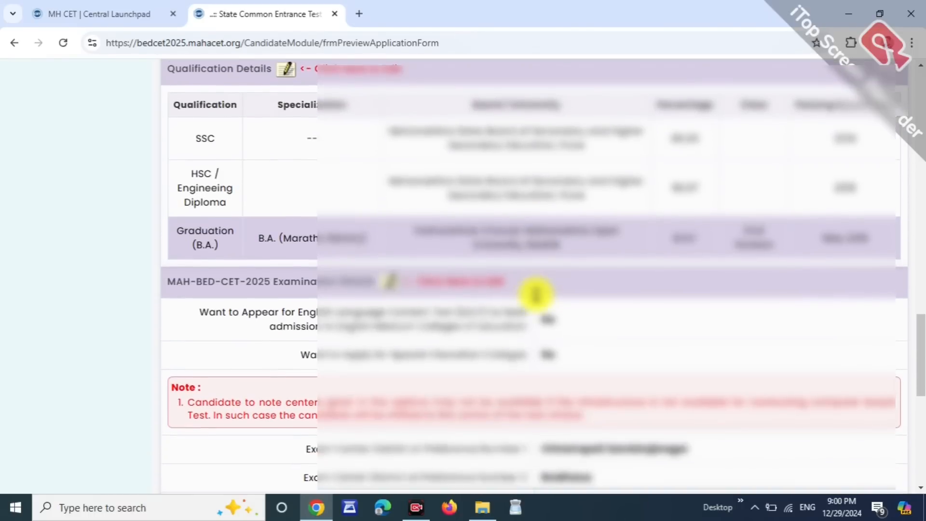
scroll(536, 295, "down", 1)
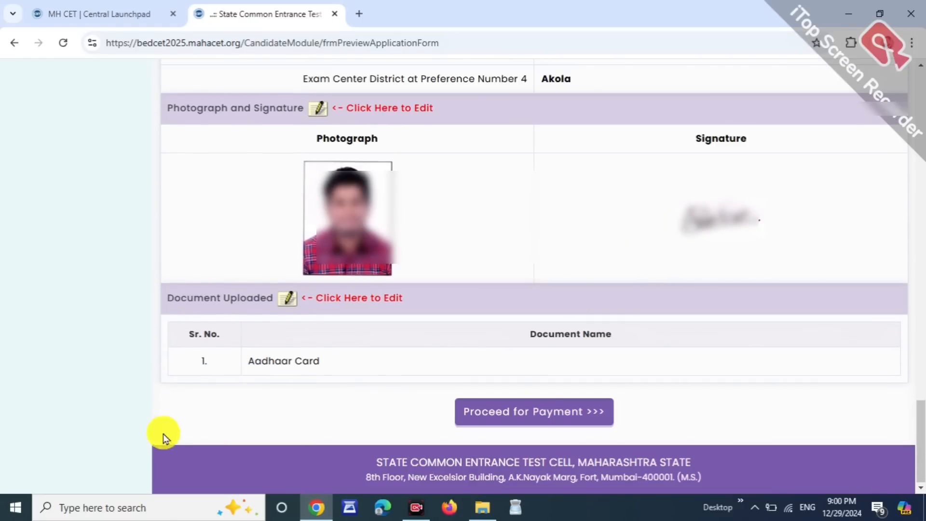
left_click(509, 419)
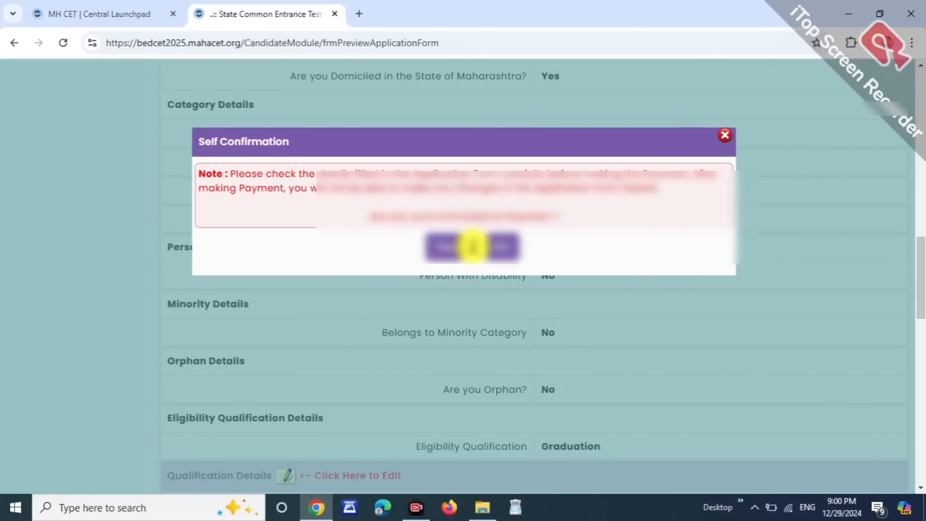
left_click(442, 263)
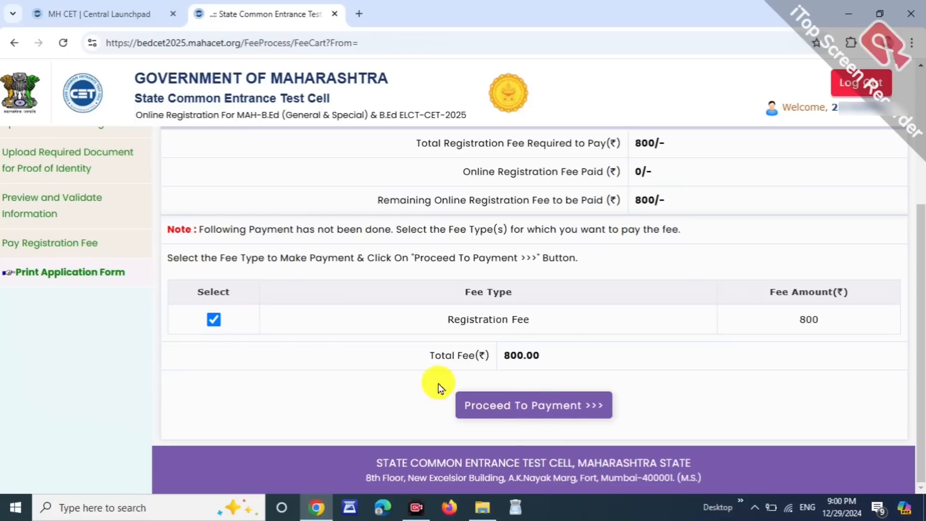
Step: Open Razorpay, check the convenience-charge breakup, and continue to pay the ₹801.18 total
left_click(488, 410)
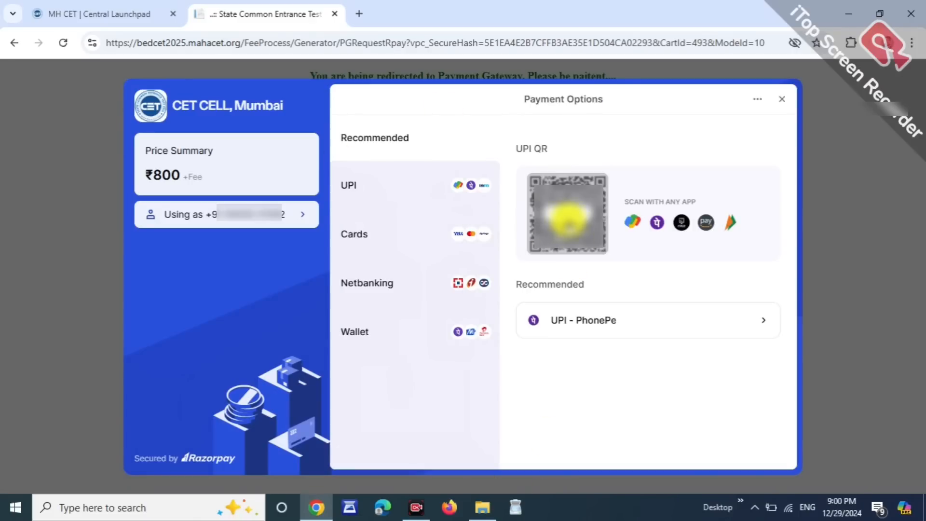
left_click(578, 216)
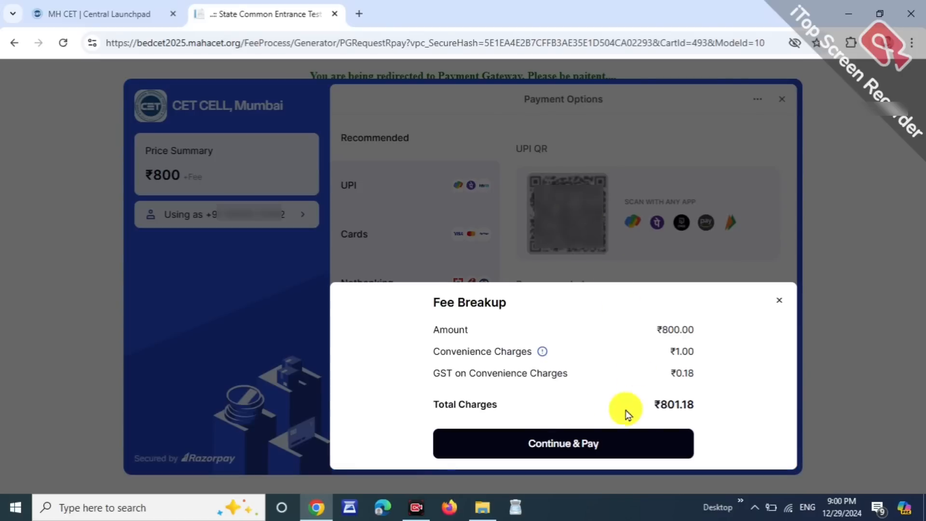
left_click(561, 447)
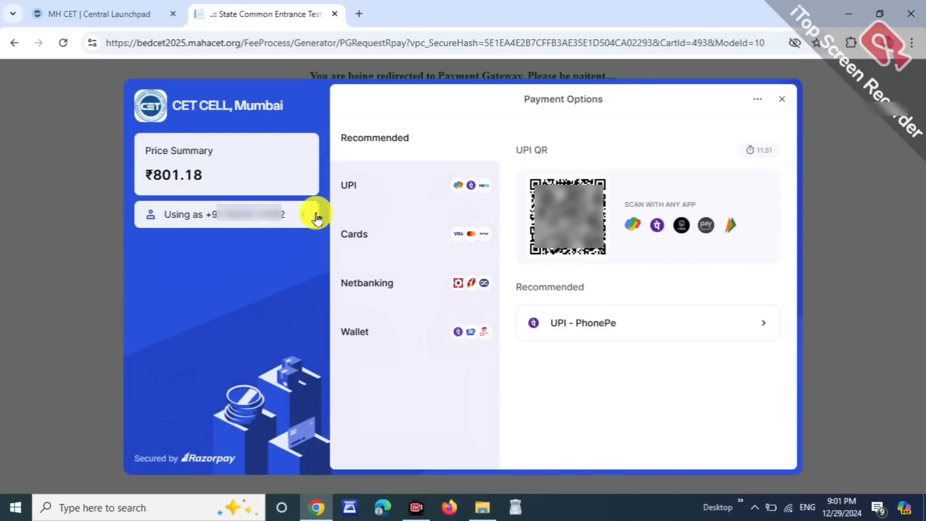